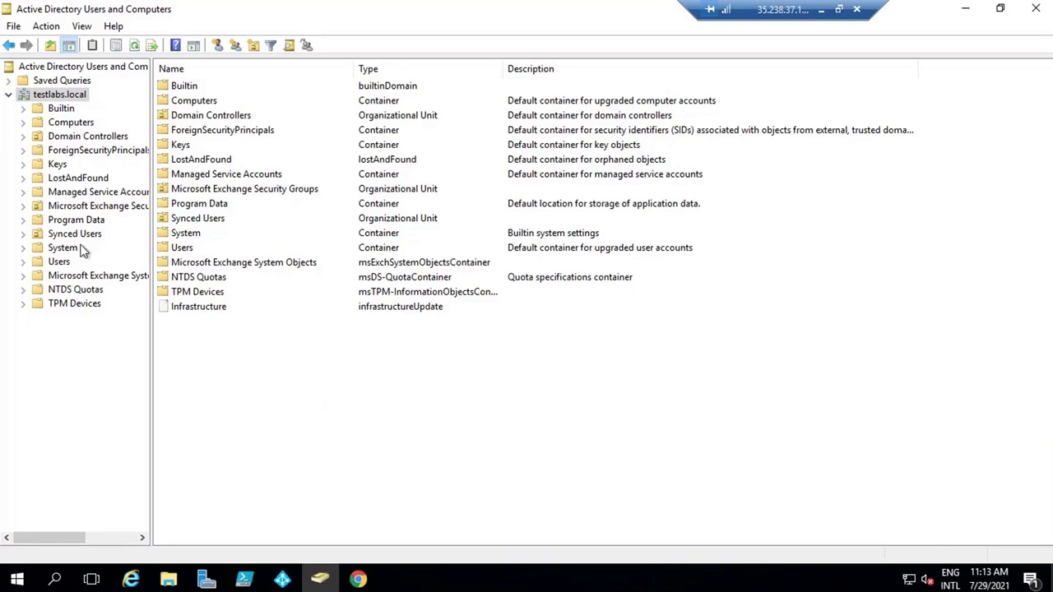
Step: Expand Synced Users and open the test OU to list test 1, User C and user d, keeping its name
click(23, 234)
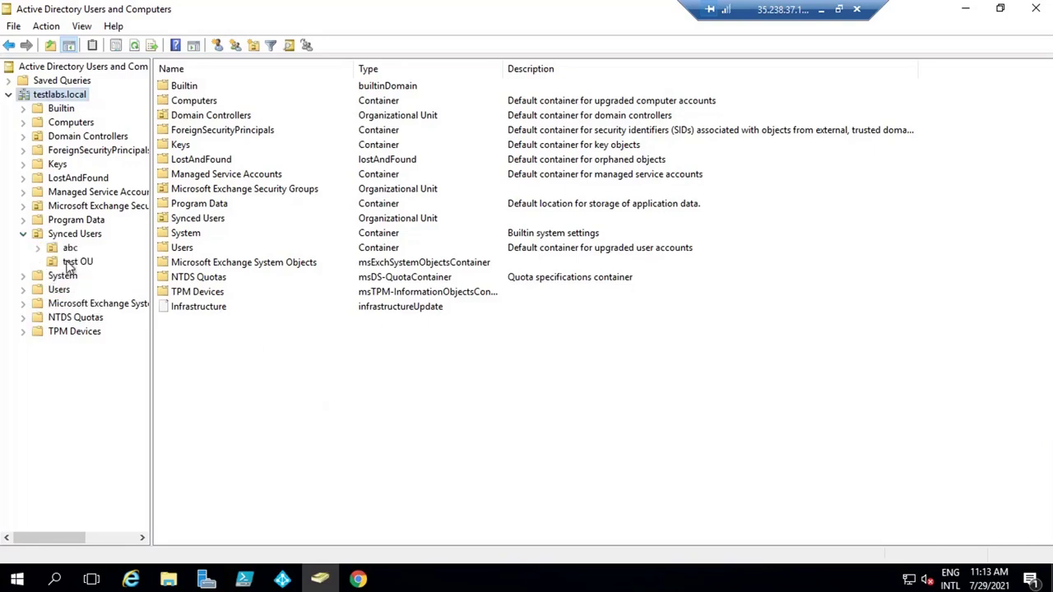
click(71, 261)
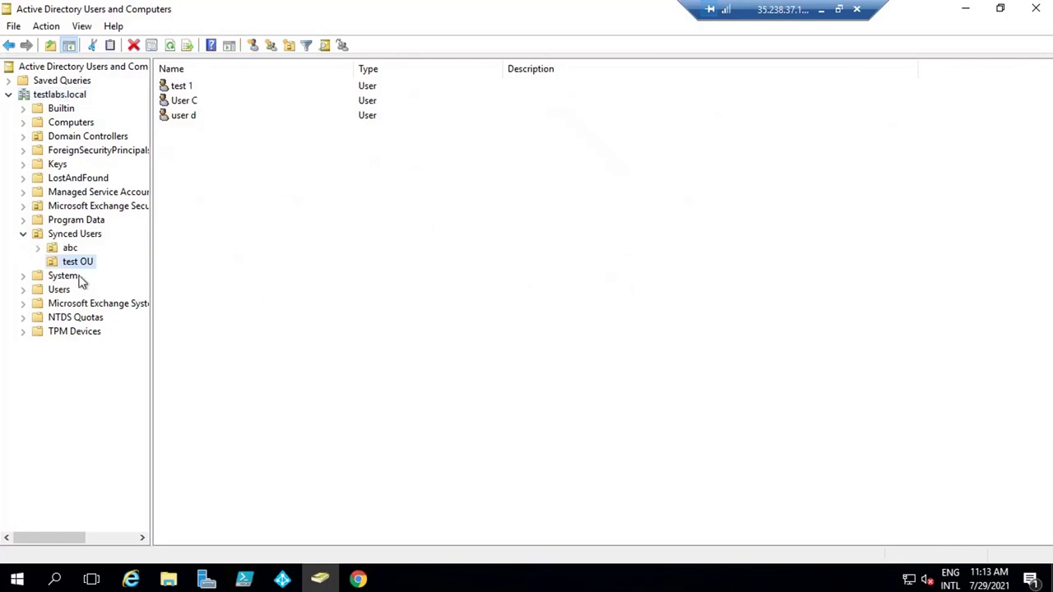
click(74, 263)
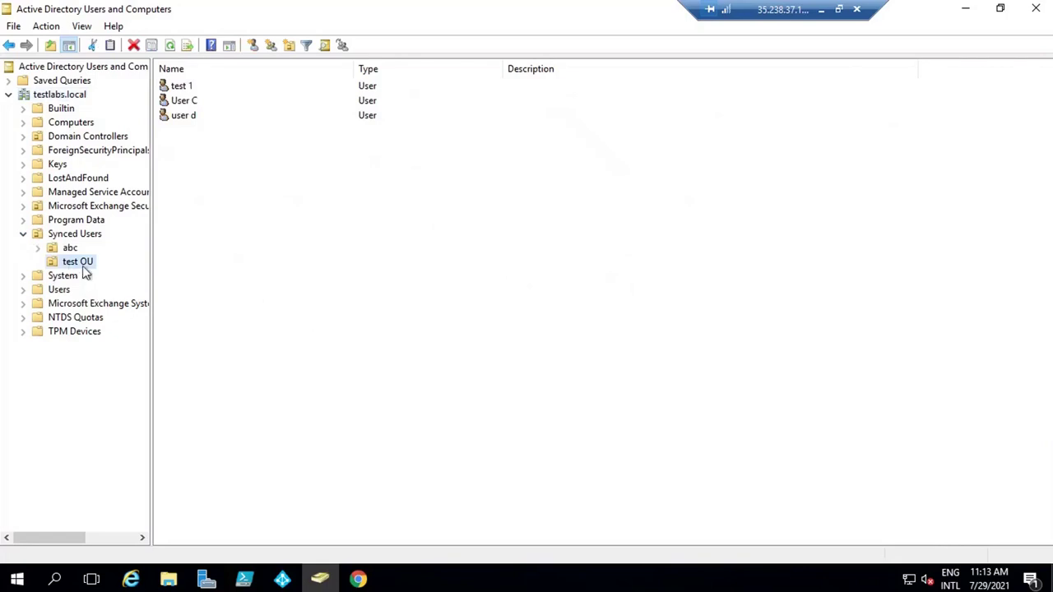
click(268, 291)
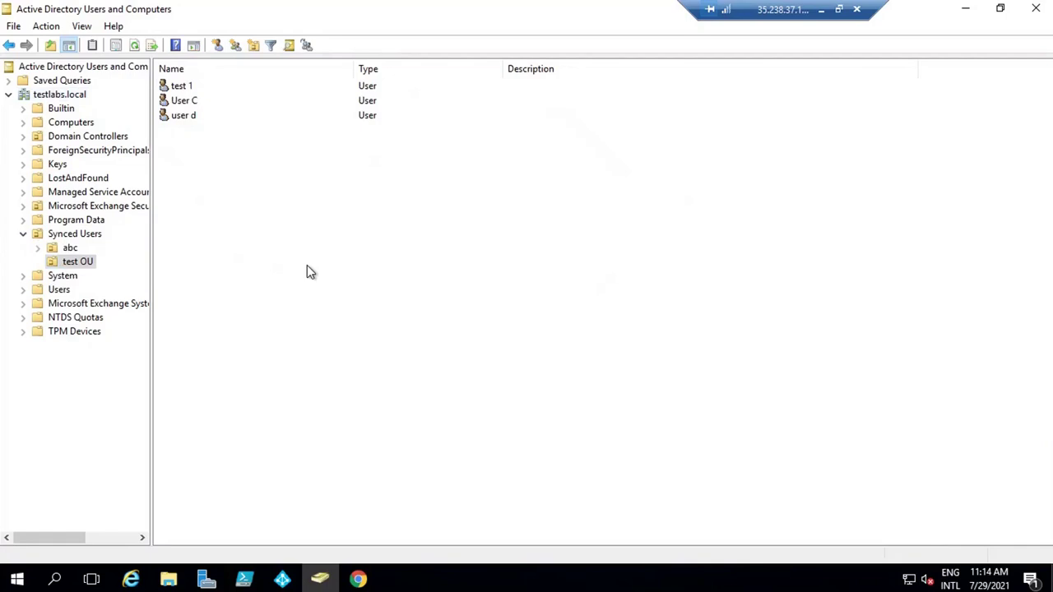
Step: Start a new user in test OU named synced user 1 with logon name synceduser1
right_click(325, 222)
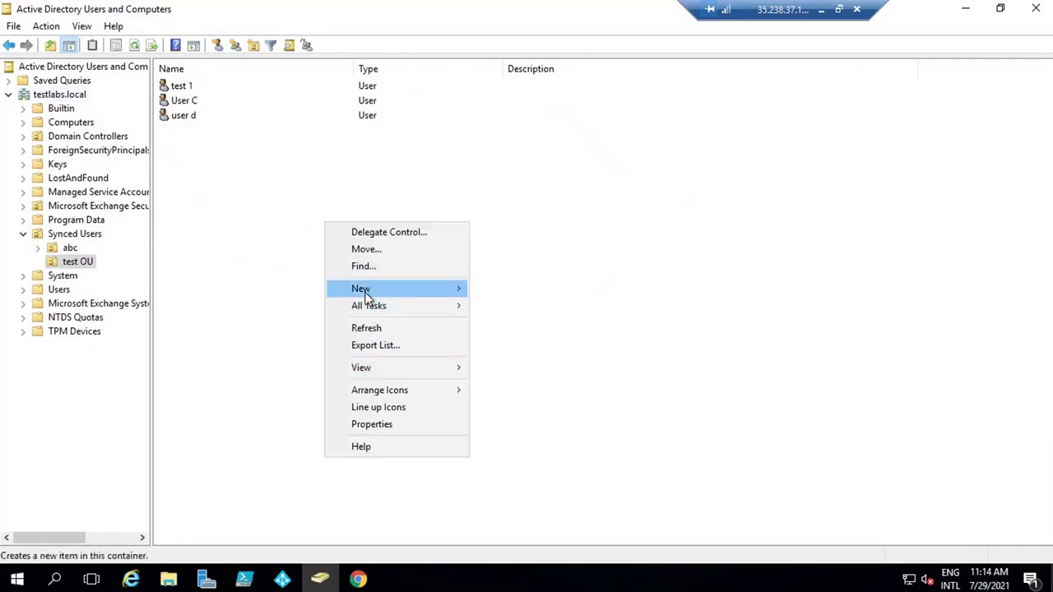
mouse_move(366, 289)
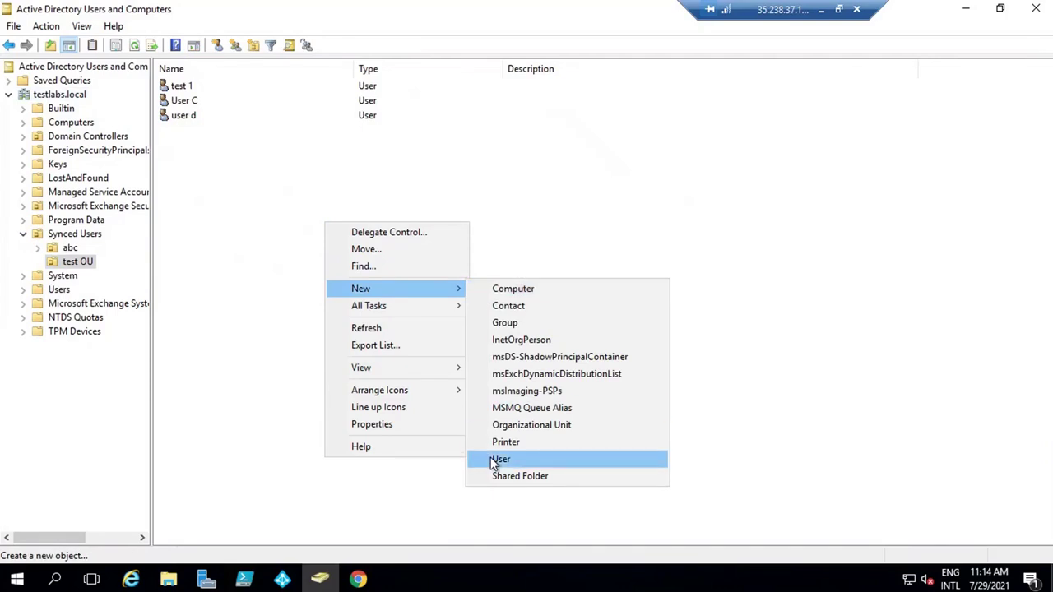
click(492, 459)
text(synced)
click(205, 123)
text(user 1)
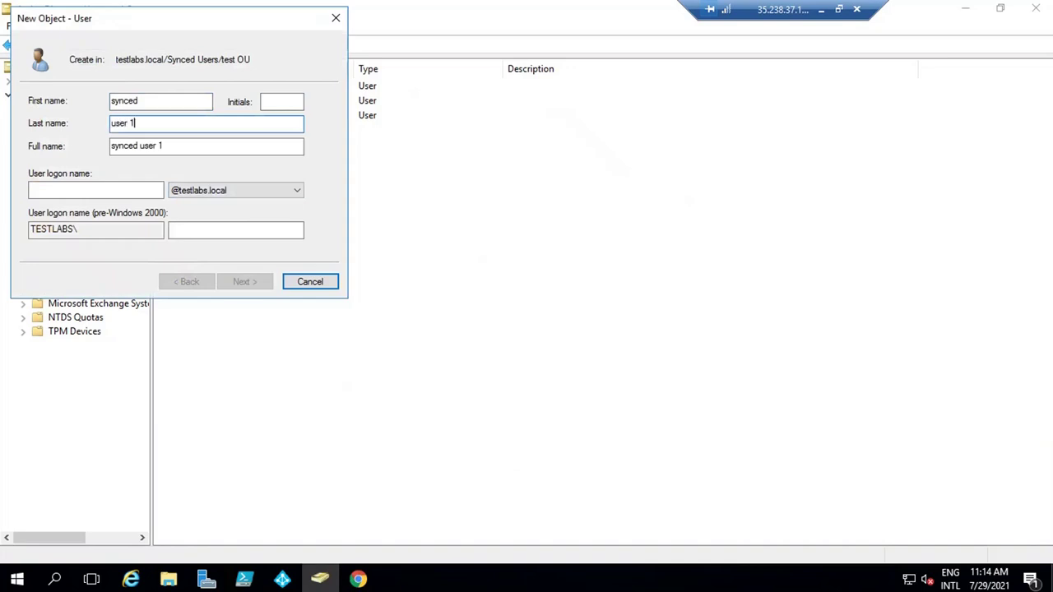
key(Tab)
click(95, 190)
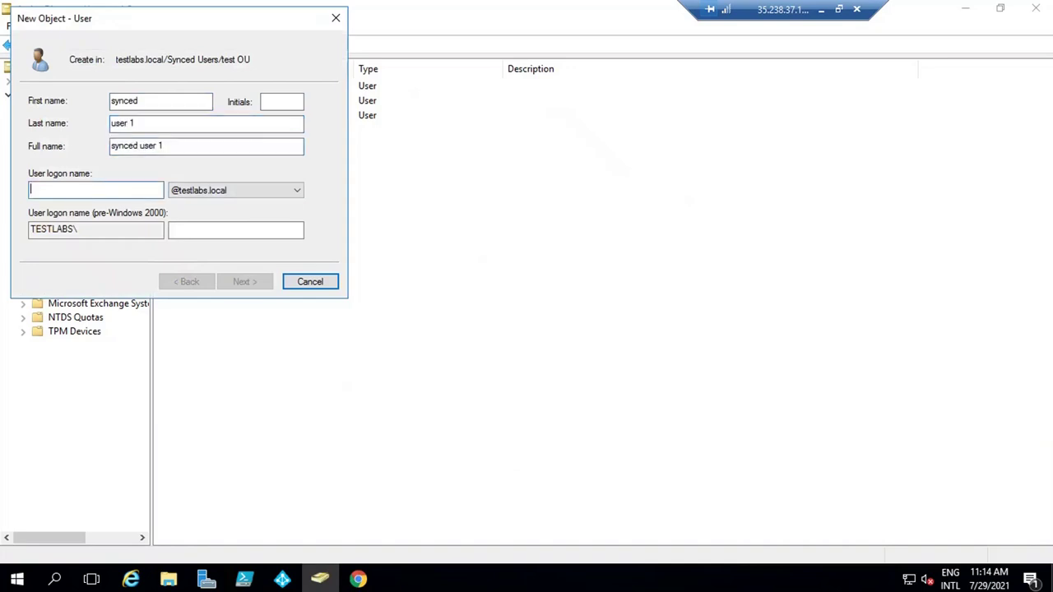
text(synceduser1)
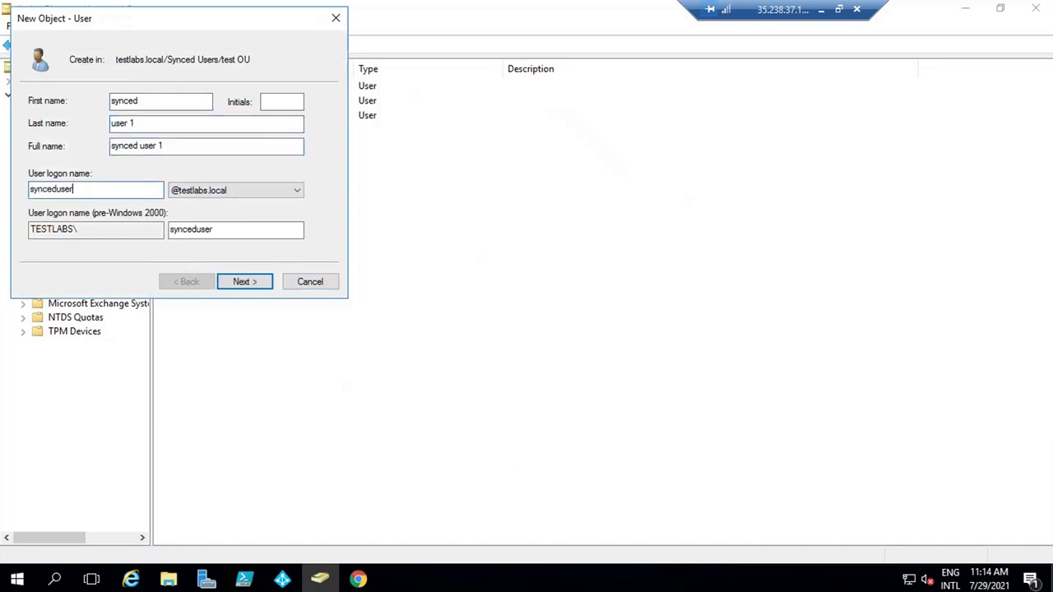
click(240, 281)
Step: Give the account a never-expiring password with no forced change at logon, and finish creating it
click(34, 152)
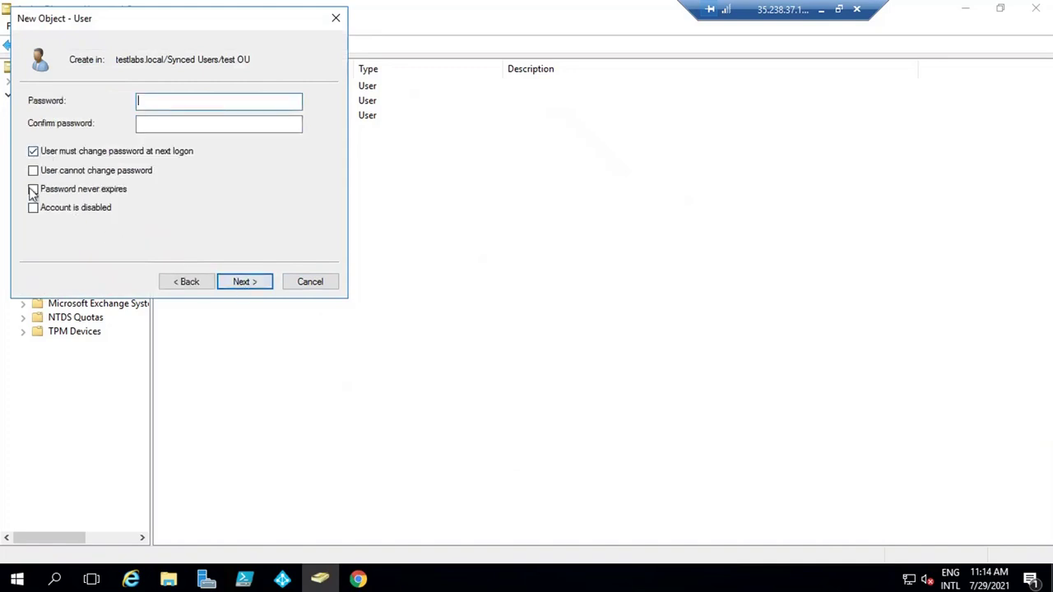
click(33, 189)
click(138, 106)
key(Tab)
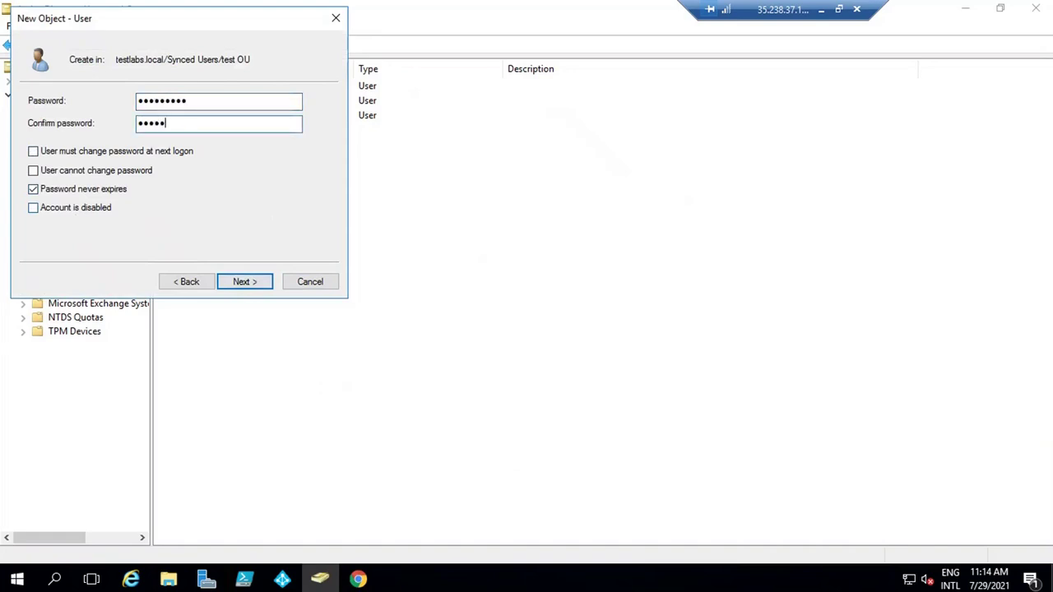
click(252, 286)
click(251, 284)
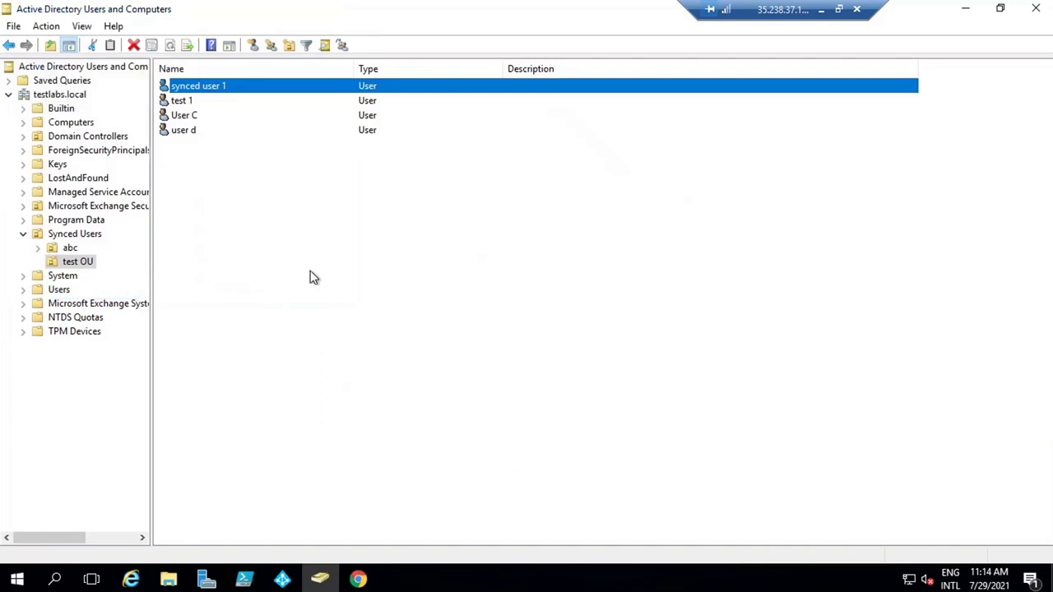
Step: Deselect the new user and bring up the Windows PowerShell ISE console
click(339, 306)
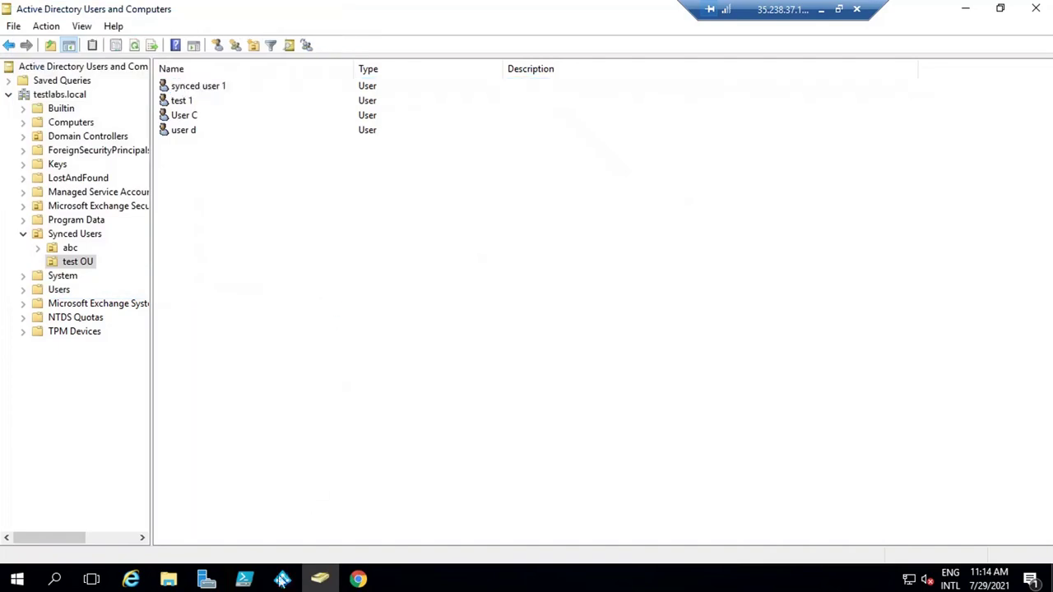
click(244, 579)
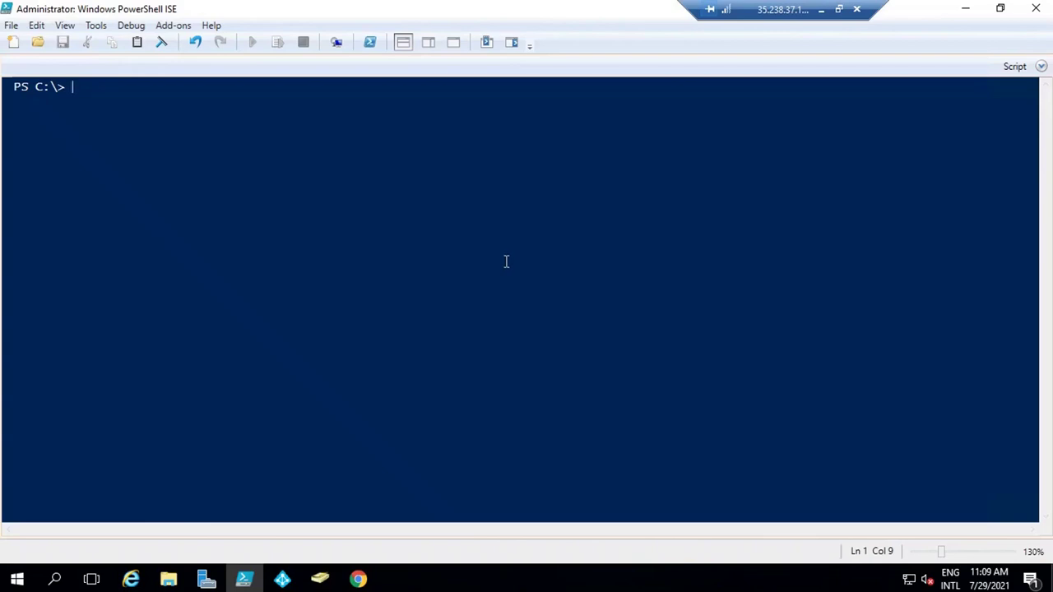
Step: Enter Start-ADSyncSyncCycle -PolicyType Delta at the PowerShell prompt using Tab completion
text(start-)
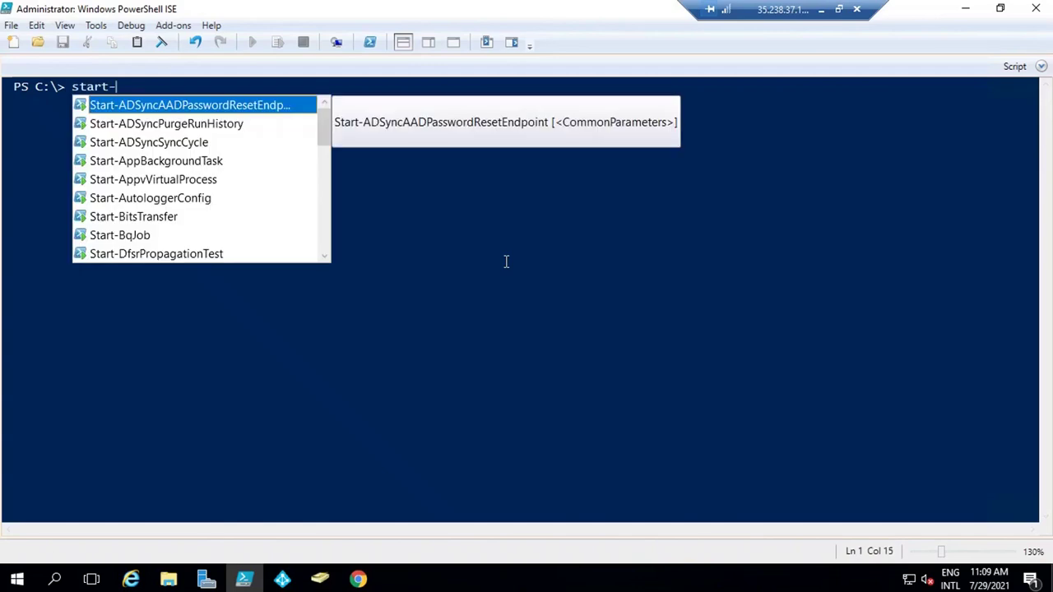
text(adsyncsyn)
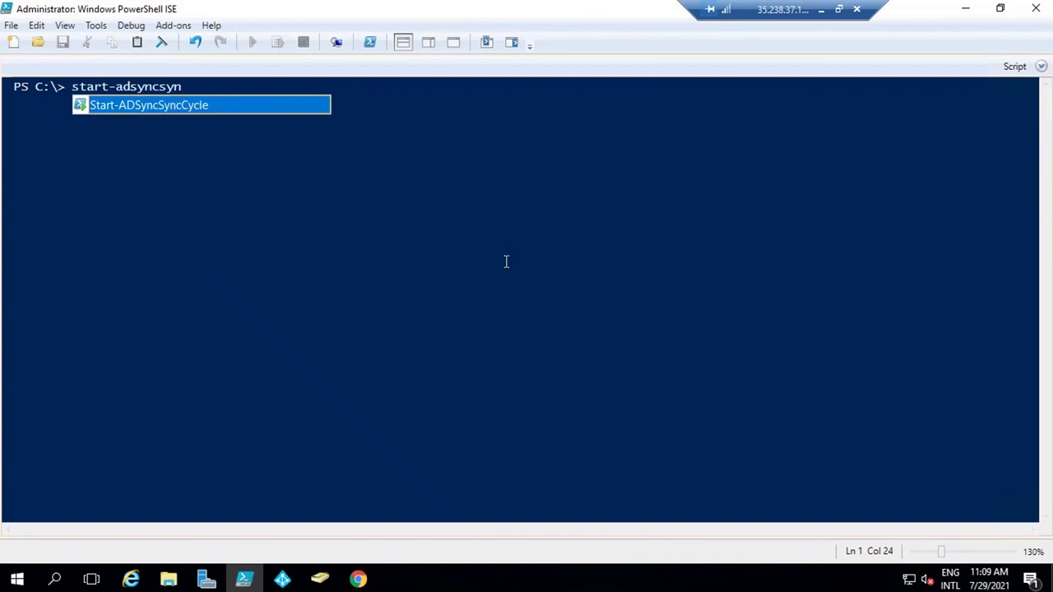
key(Tab)
text(-poli)
key(Tab)
text(De)
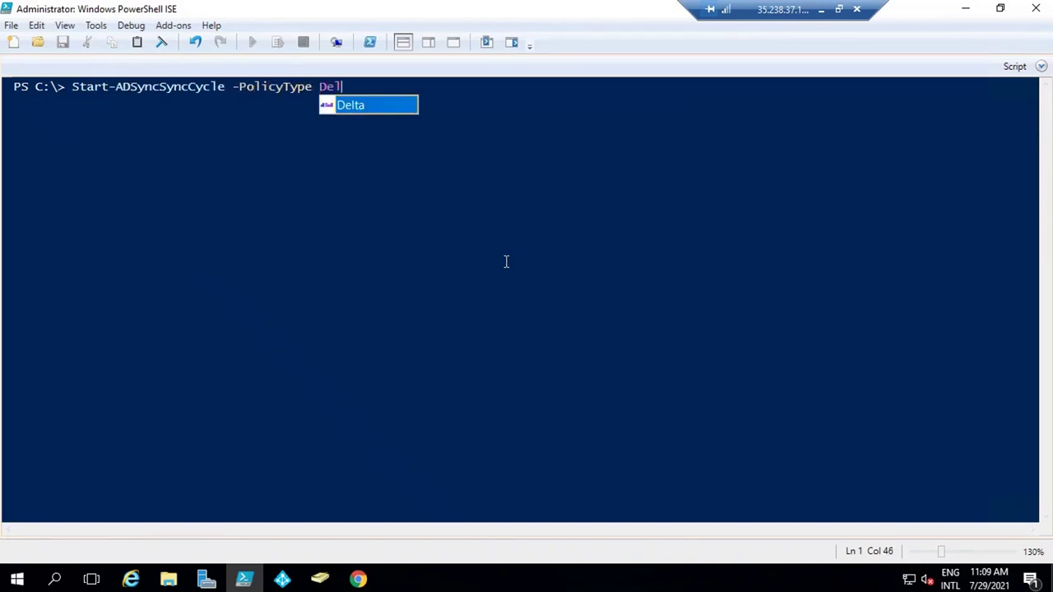
text(lta)
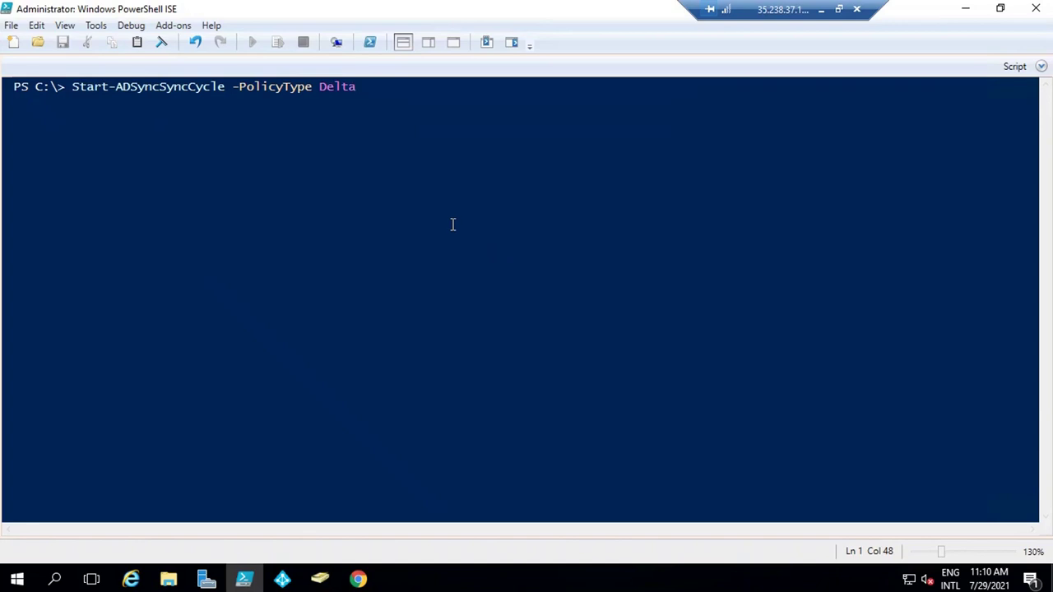
Step: Restore the PolicyType value to Delta after trying Initial, and run the sync cycle to Success
key(BackSpace)
key(BackSpace)
key(BackSpace)
key(BackSpace)
key(BackSpace)
text(Initial)
key(BackSpace)
key(BackSpace)
key(BackSpace)
key(BackSpace)
key(BackSpace)
key(BackSpace)
key(BackSpace)
key(BackSpace)
text(Delt)
key(Return)
key(Return)
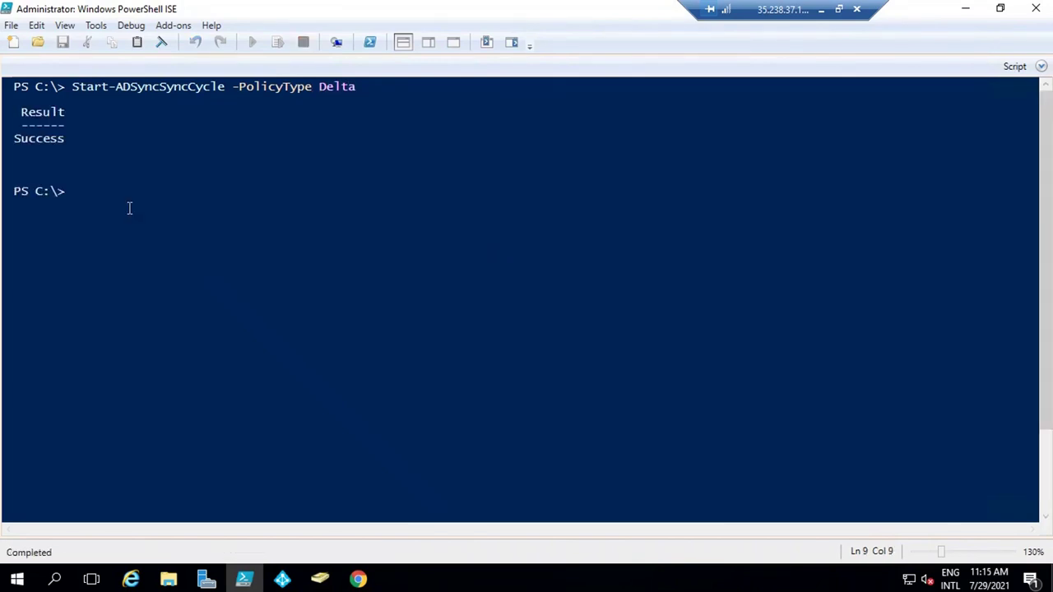
Step: In Synchronization Service Manager, review the statistics of each recent import, sync and export run
click(282, 579)
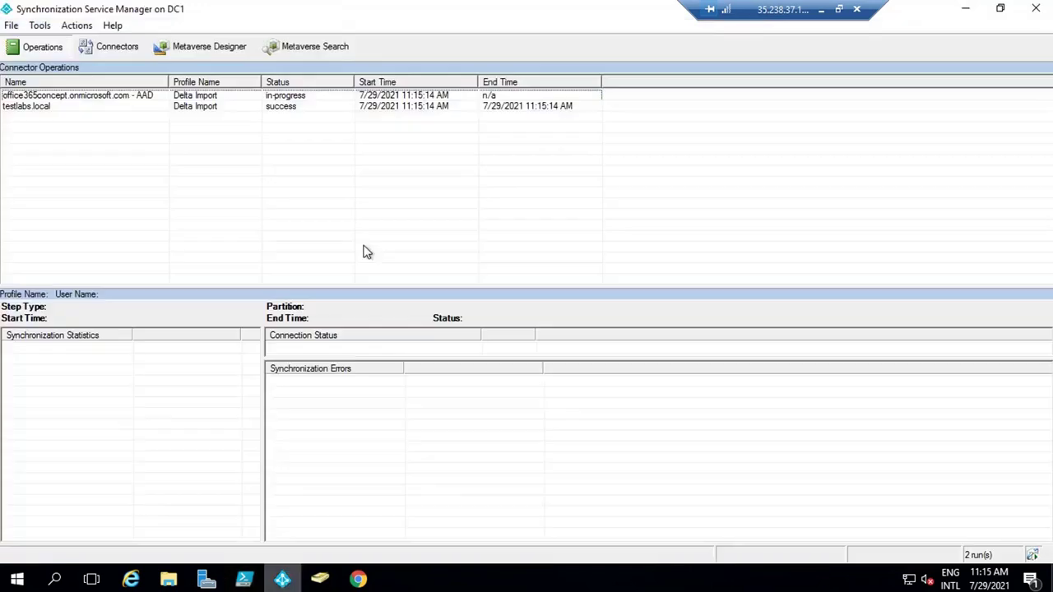
click(71, 106)
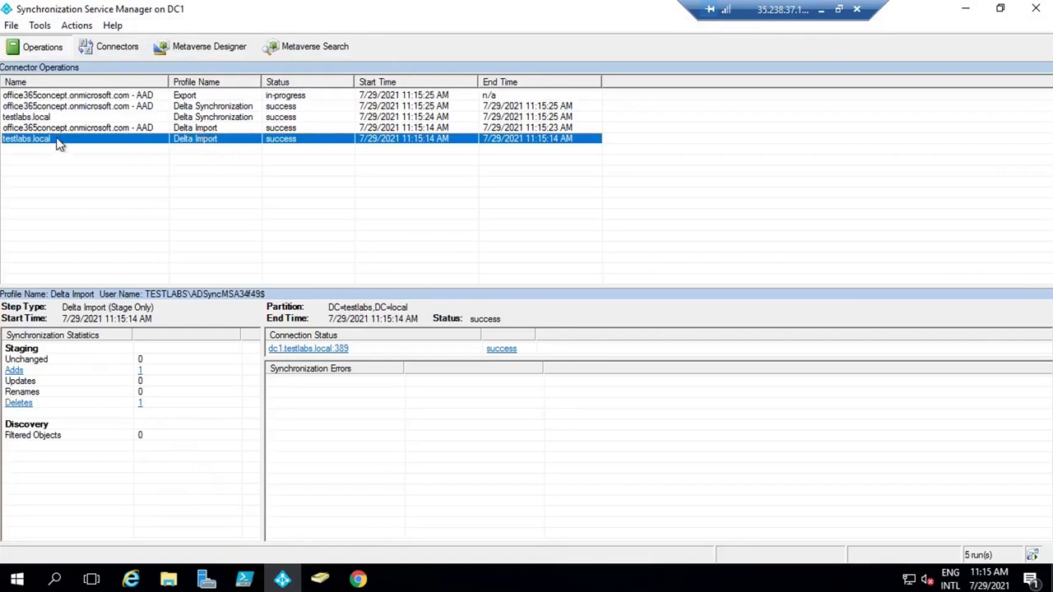
click(148, 128)
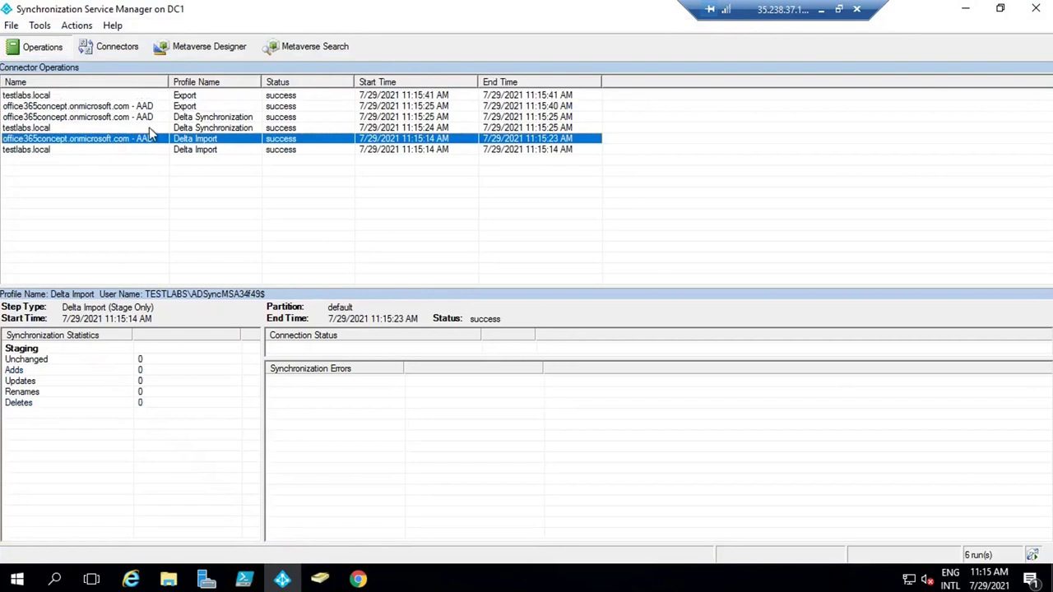
key(Up)
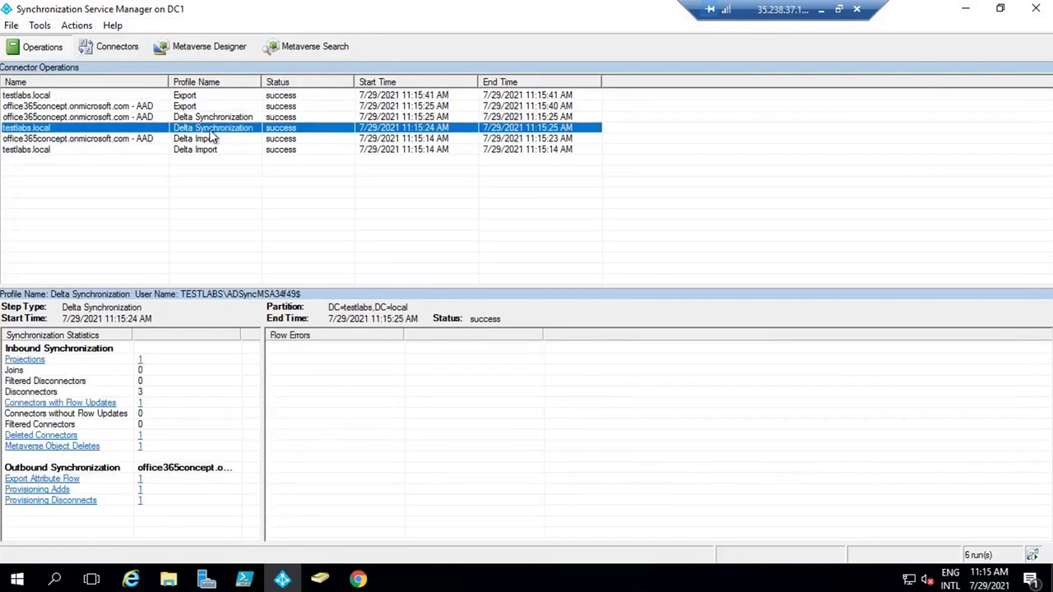
click(155, 118)
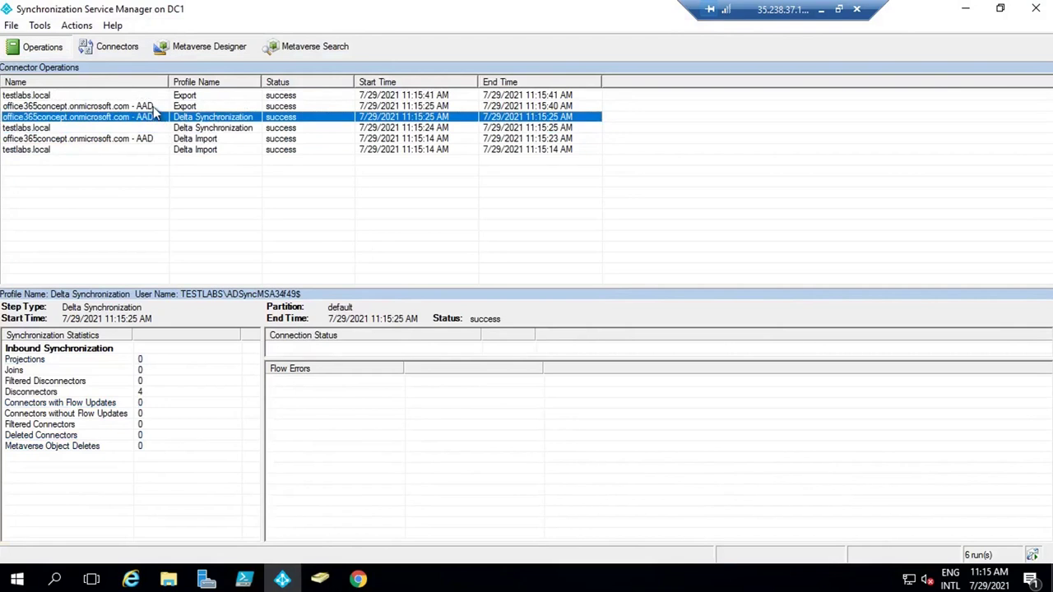
click(158, 107)
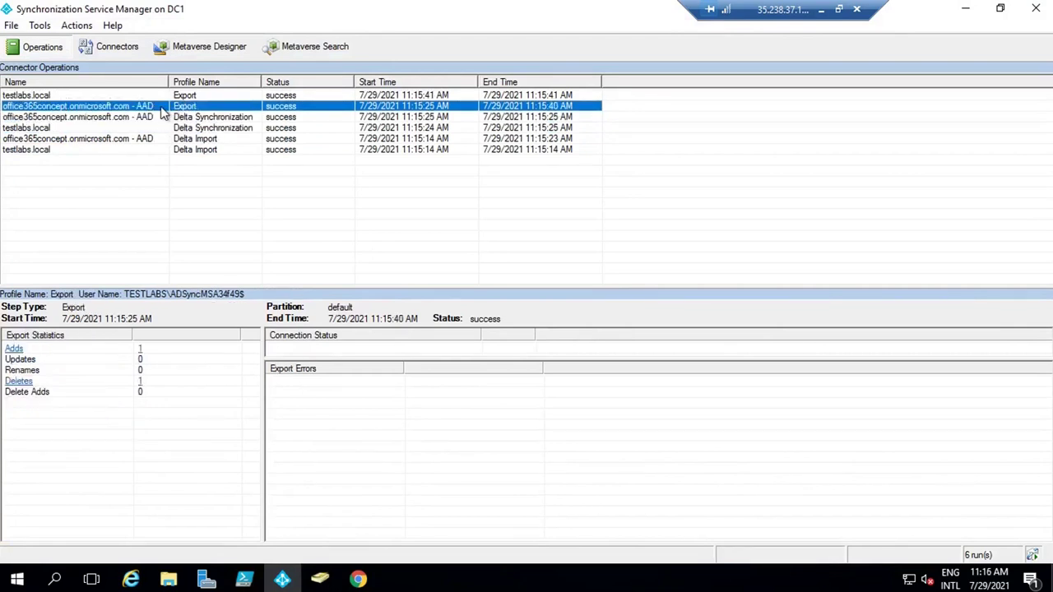
click(153, 97)
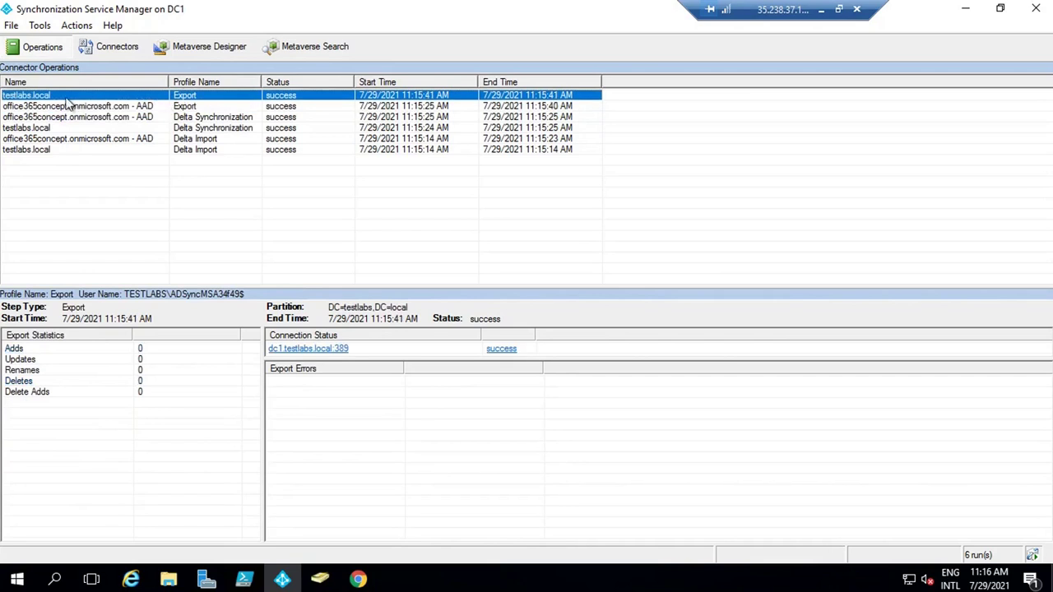
click(138, 150)
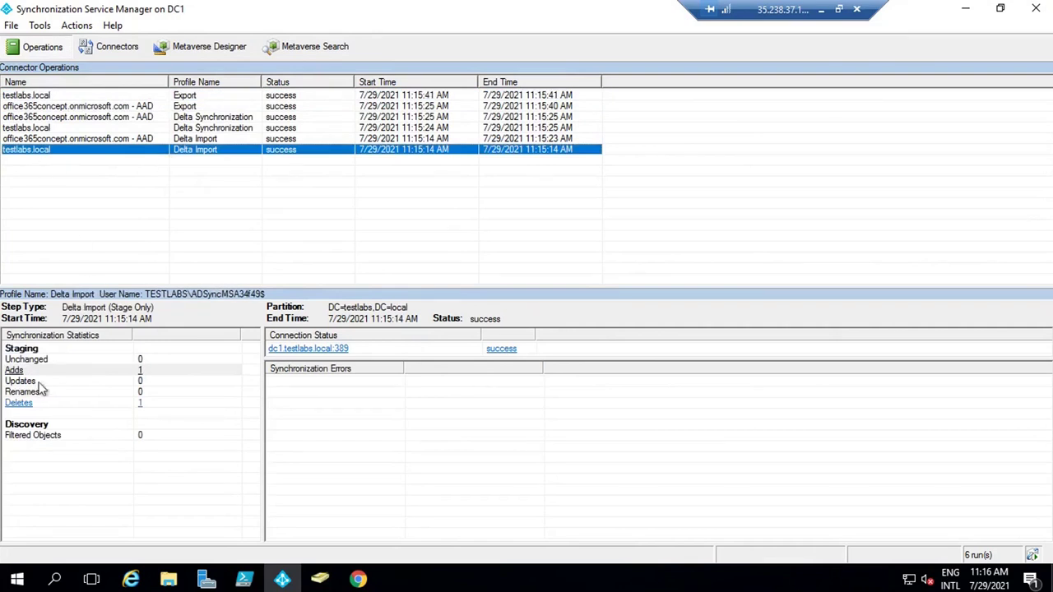
Step: Inspect the testlabs.local Delta Import's single add, synced user 1, and its displayName attribute
click(138, 373)
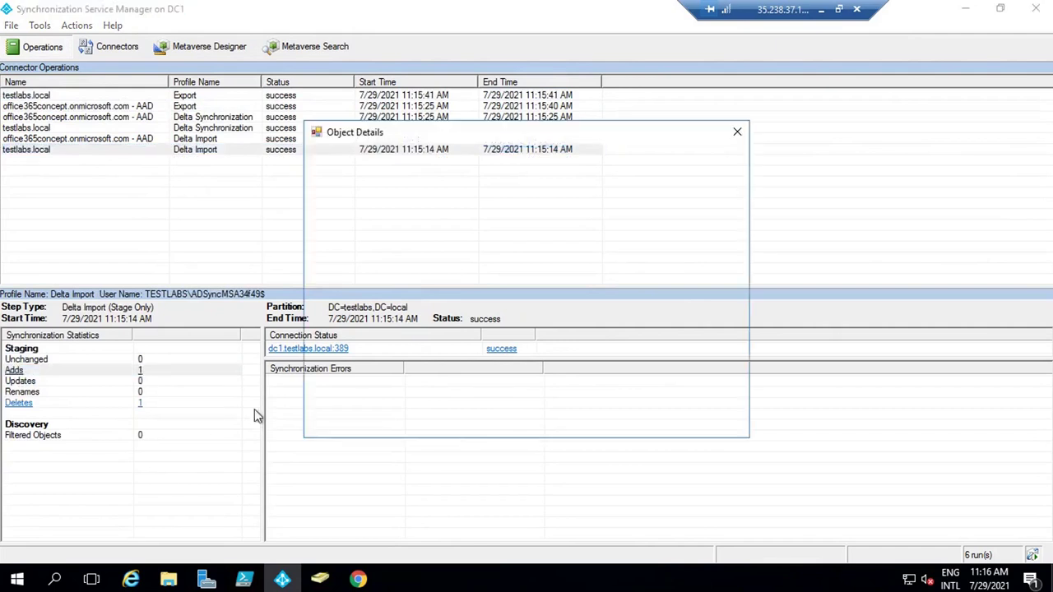
double_click(433, 194)
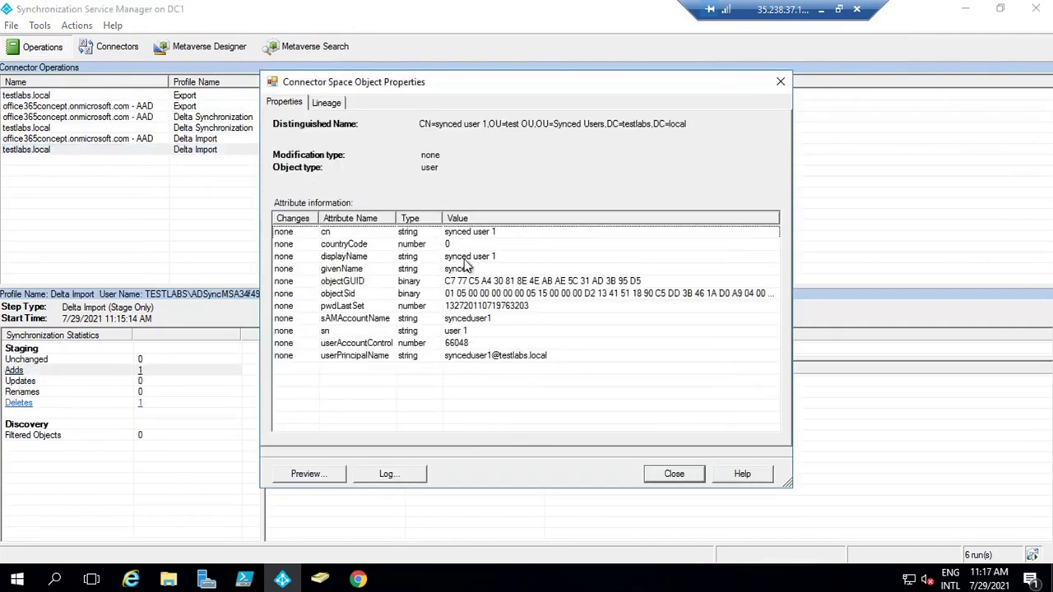
click(465, 259)
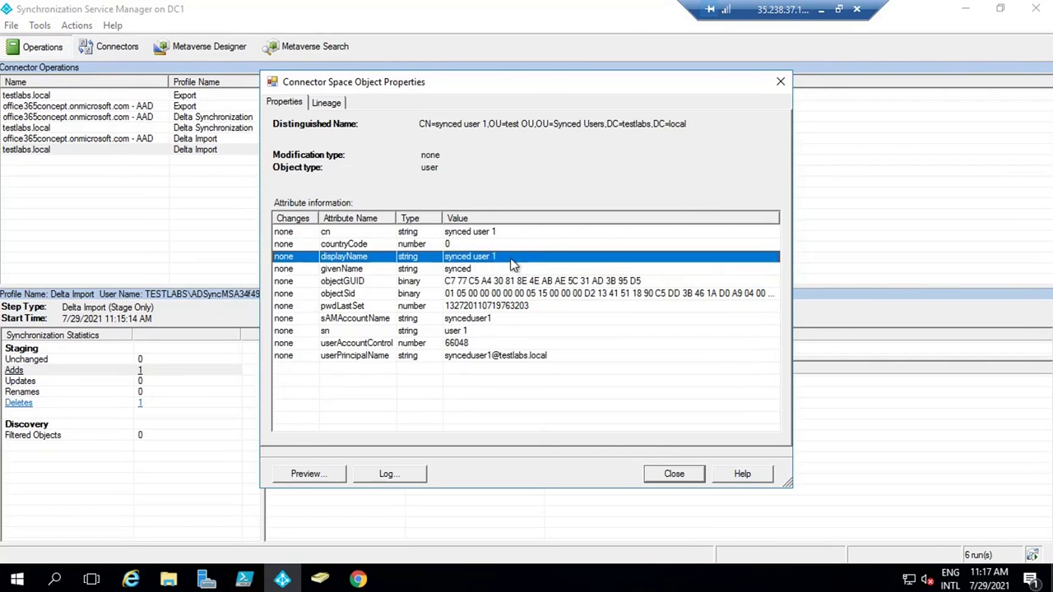
click(689, 477)
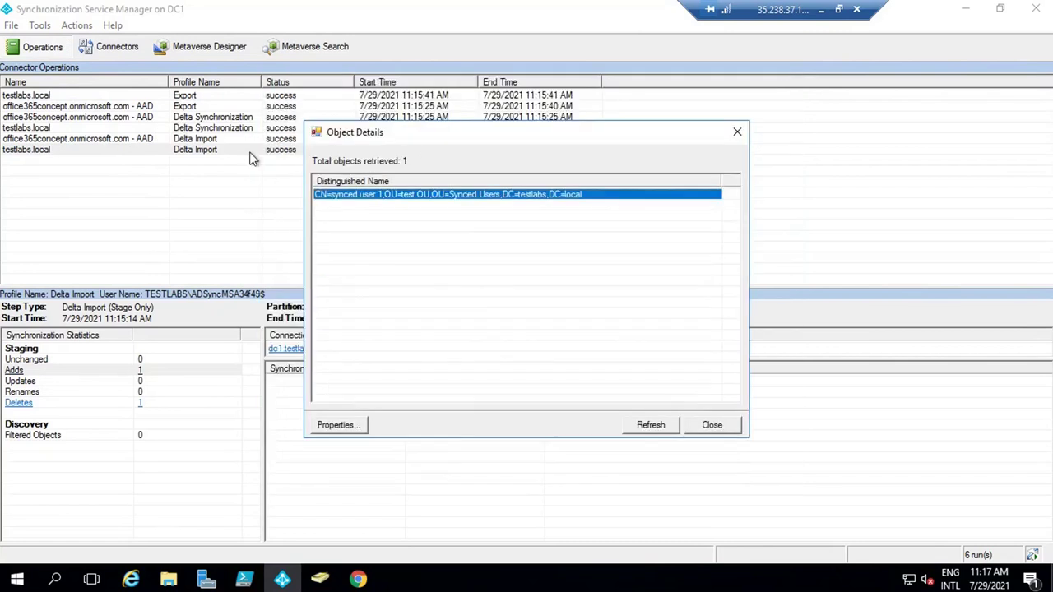
click(693, 425)
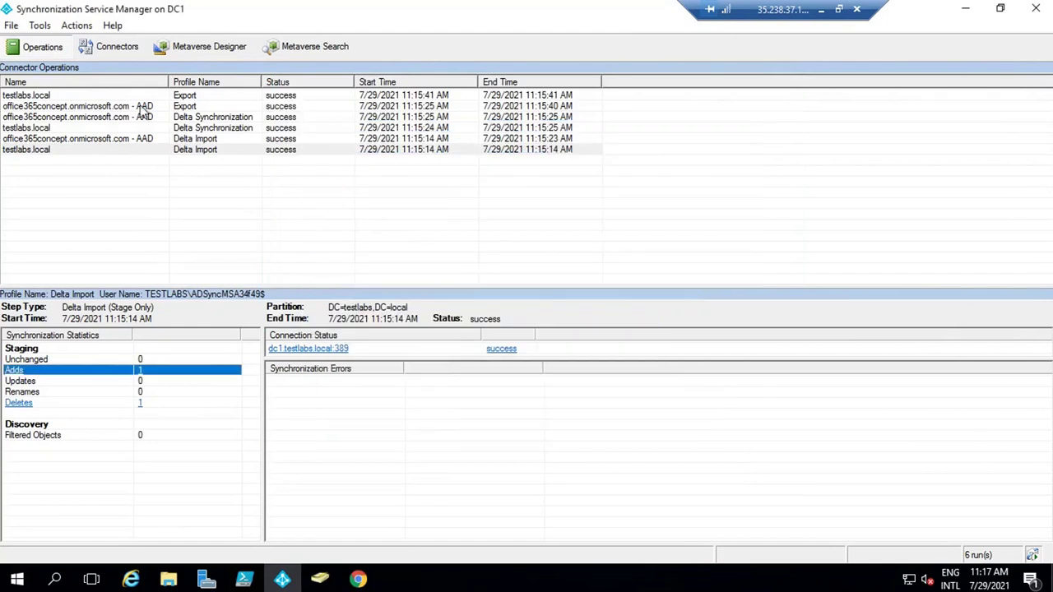
Step: Check synced user 1 and its cn among the testlabs.local delta sync projections, then select the AAD export run
click(228, 128)
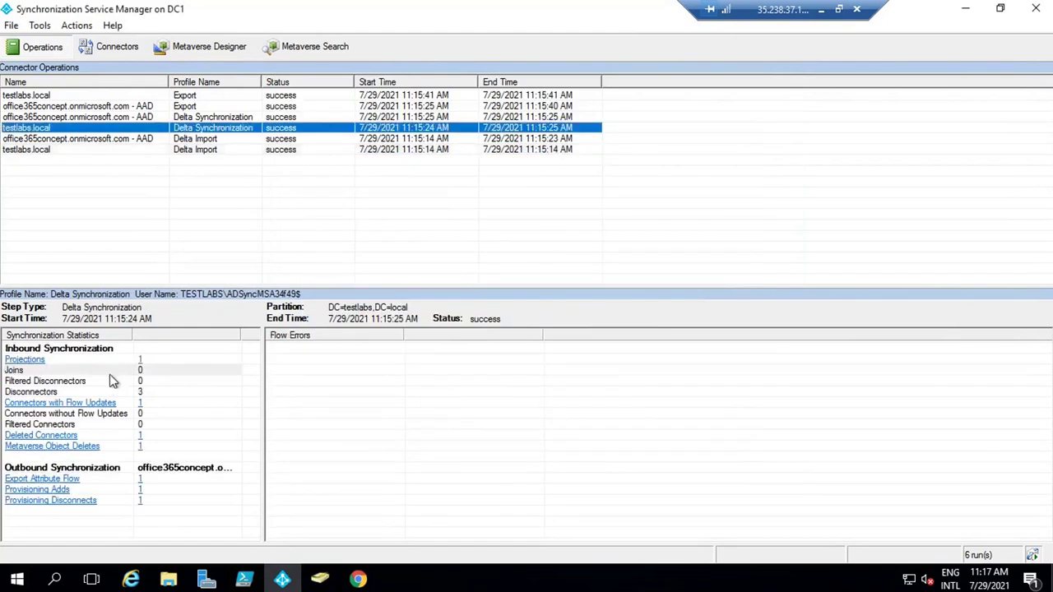
click(139, 359)
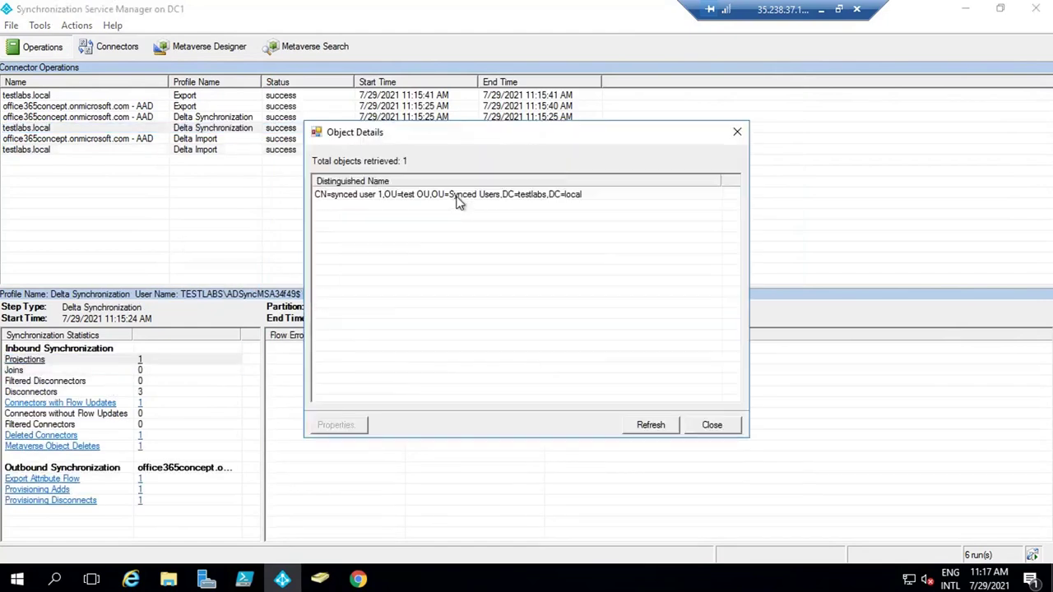
double_click(462, 195)
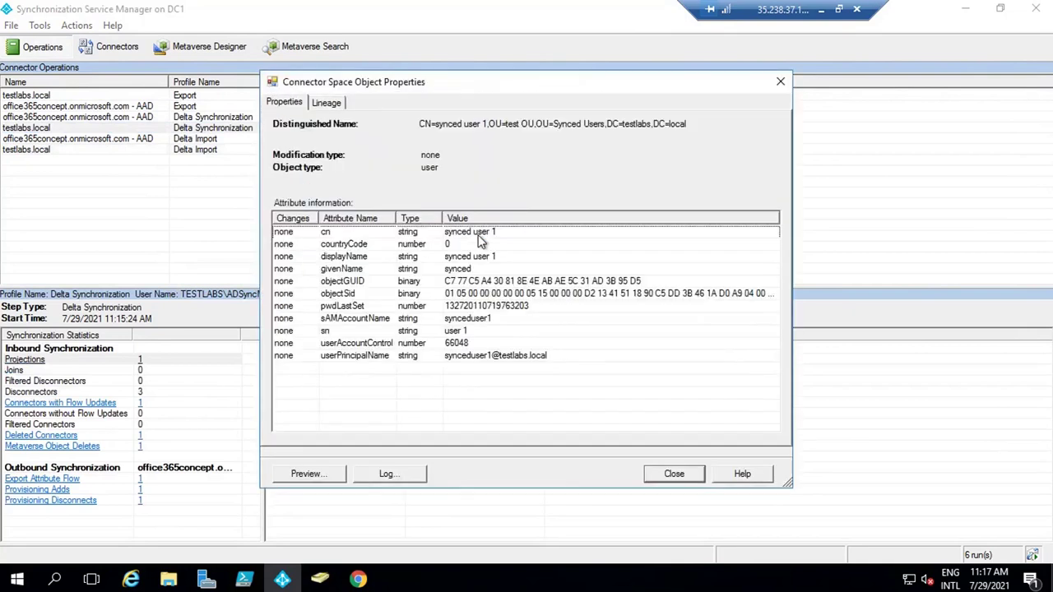
click(479, 237)
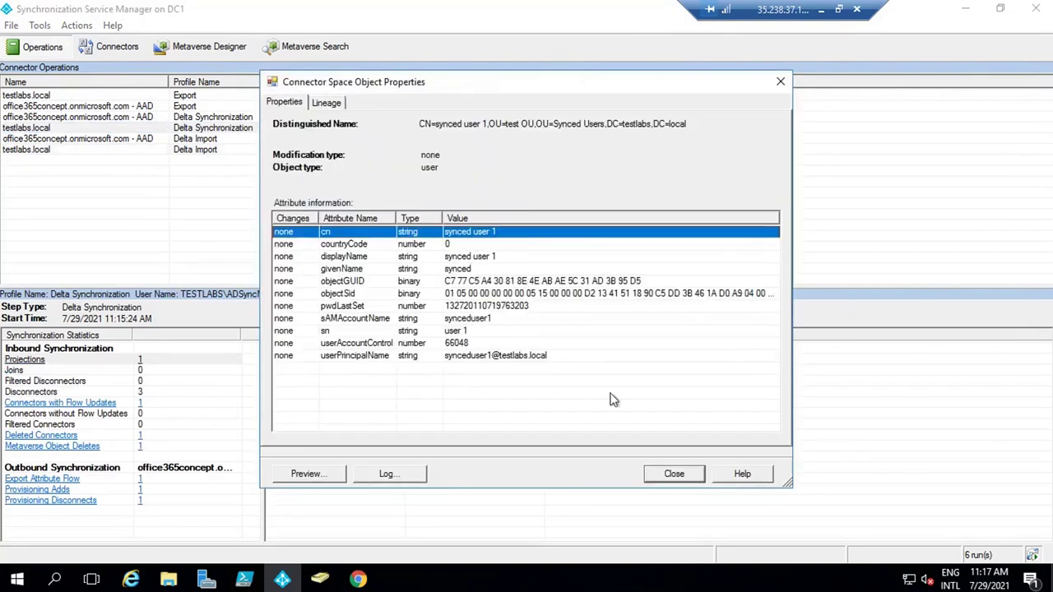
click(666, 471)
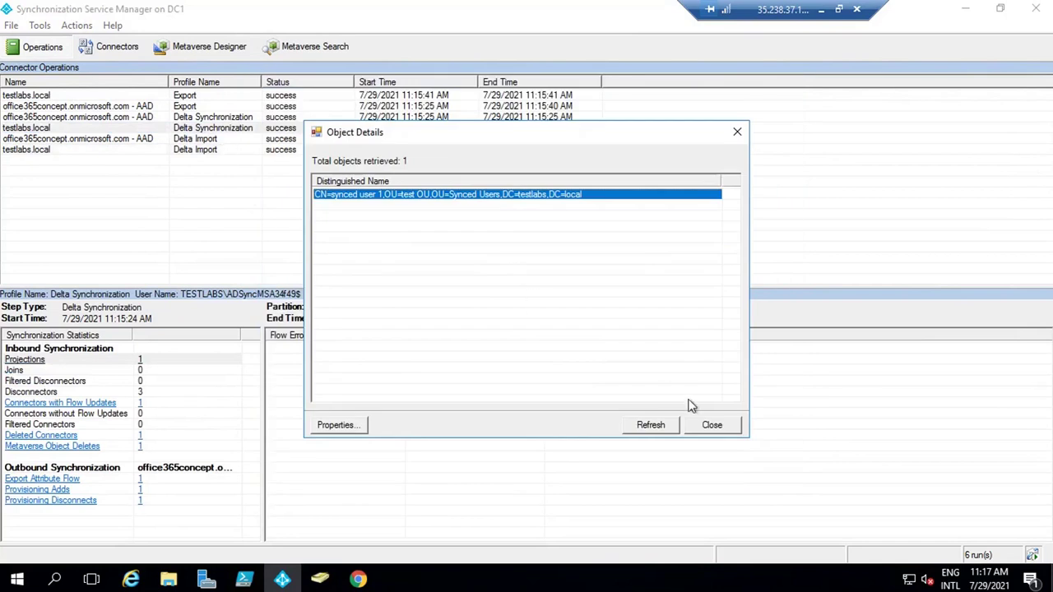
click(697, 426)
click(171, 108)
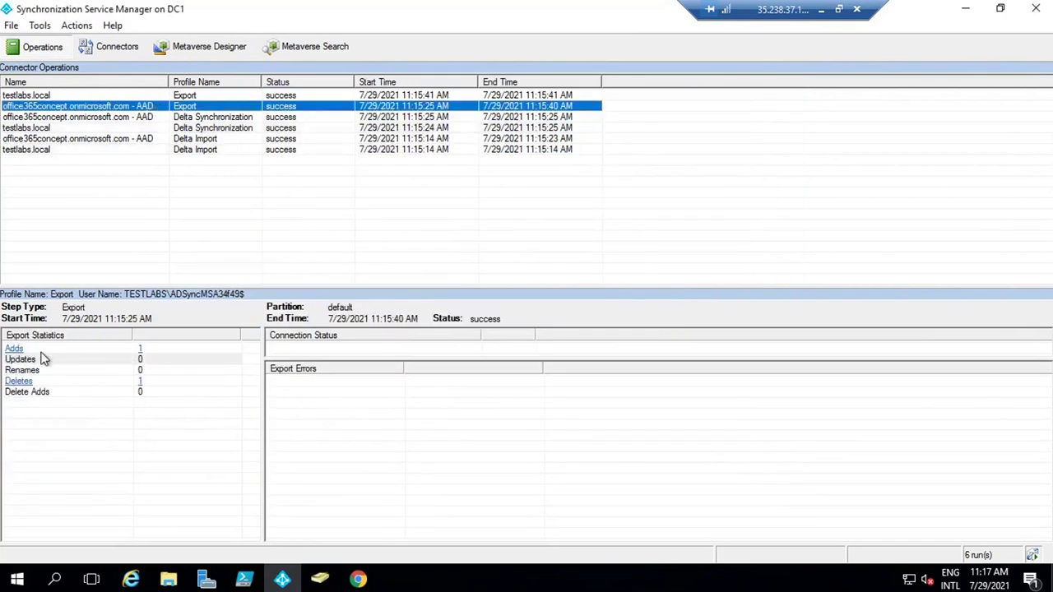
Step: Inspect the exported synced user 1 and its commonName in the AAD export adds
click(140, 350)
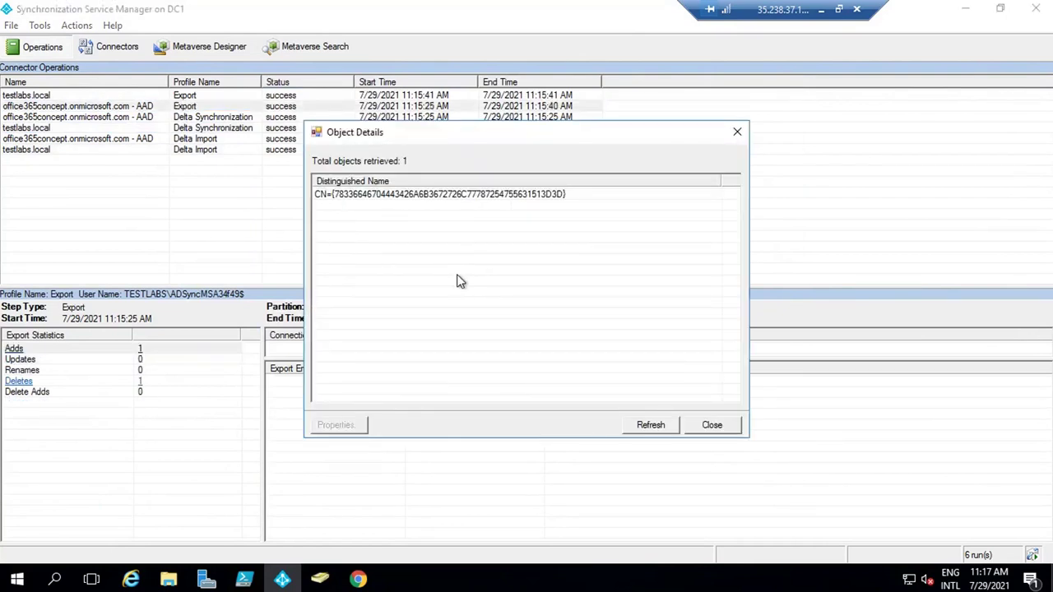
double_click(439, 196)
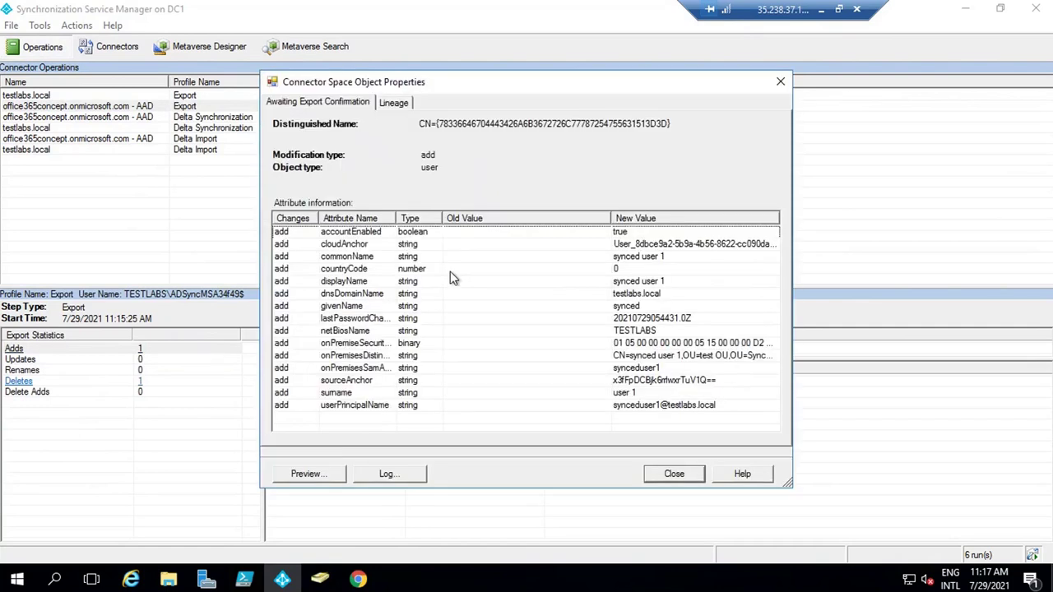
click(639, 258)
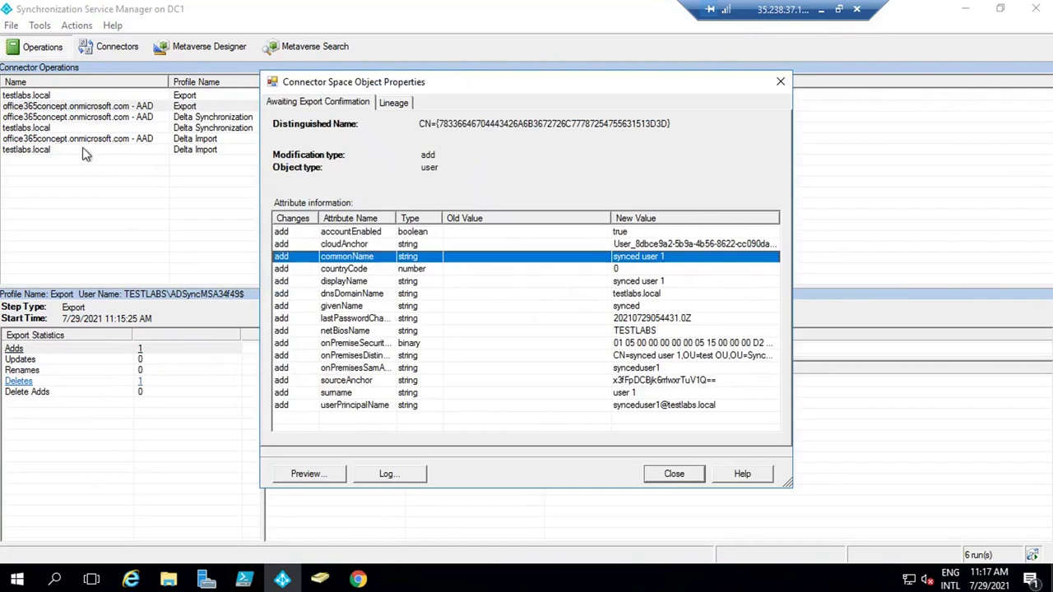
click(674, 475)
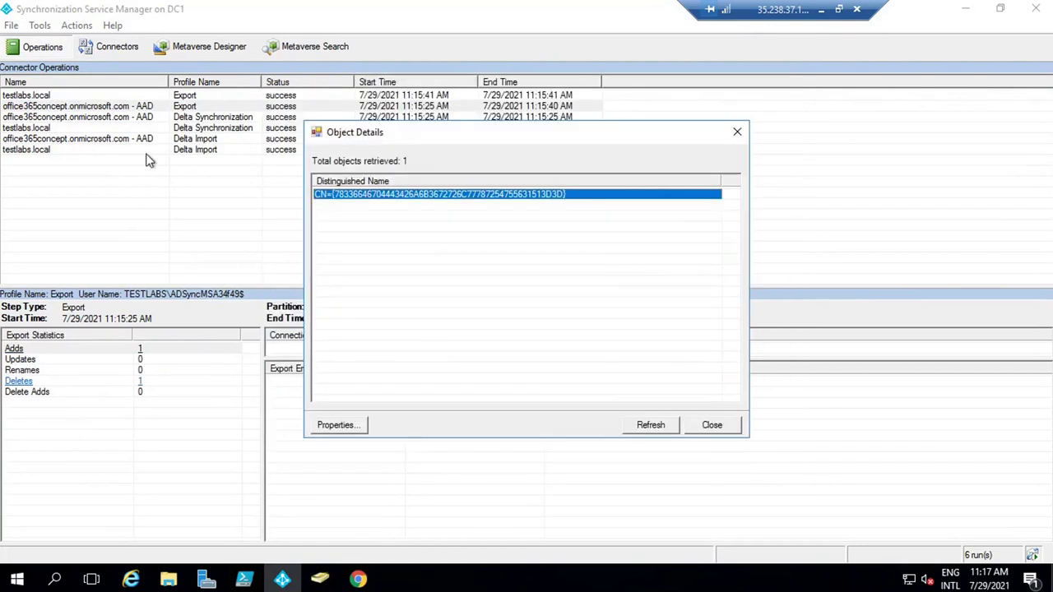
click(712, 426)
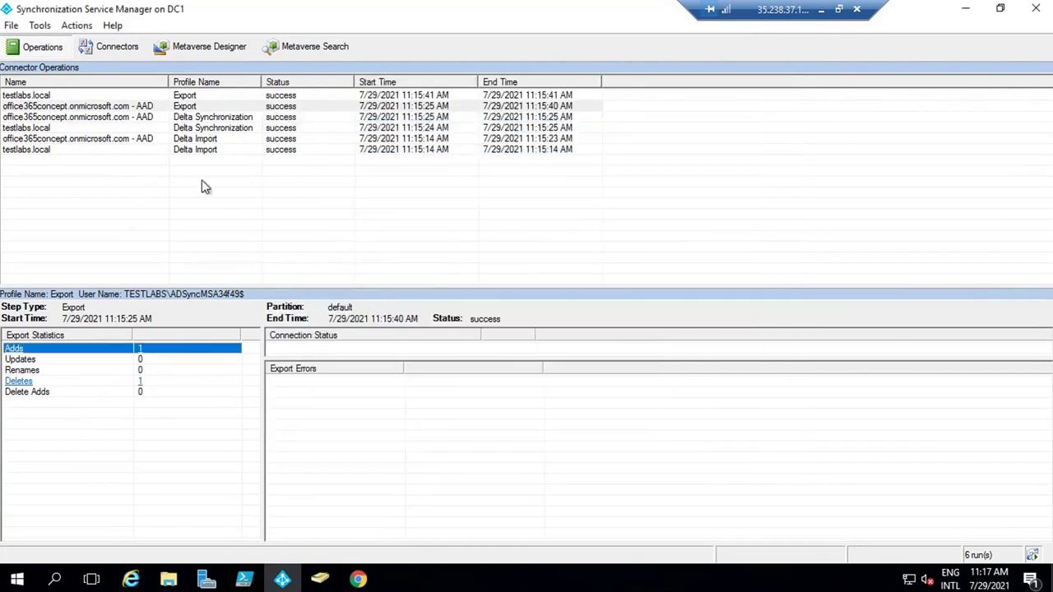
Step: Review the testlabs.local delta import, AAD export and testlabs.local export run statistics
click(153, 149)
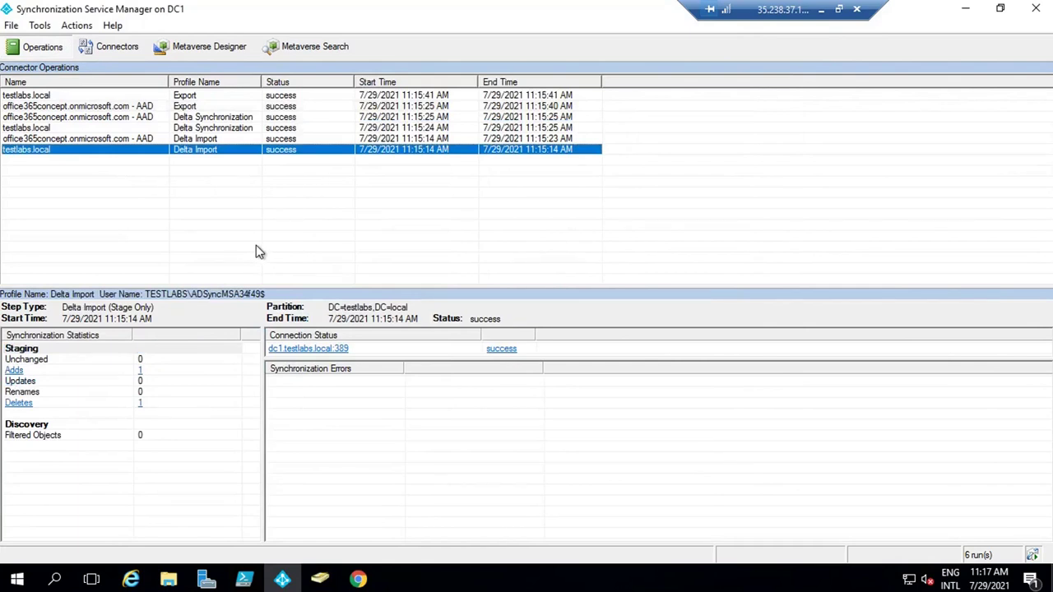
click(163, 106)
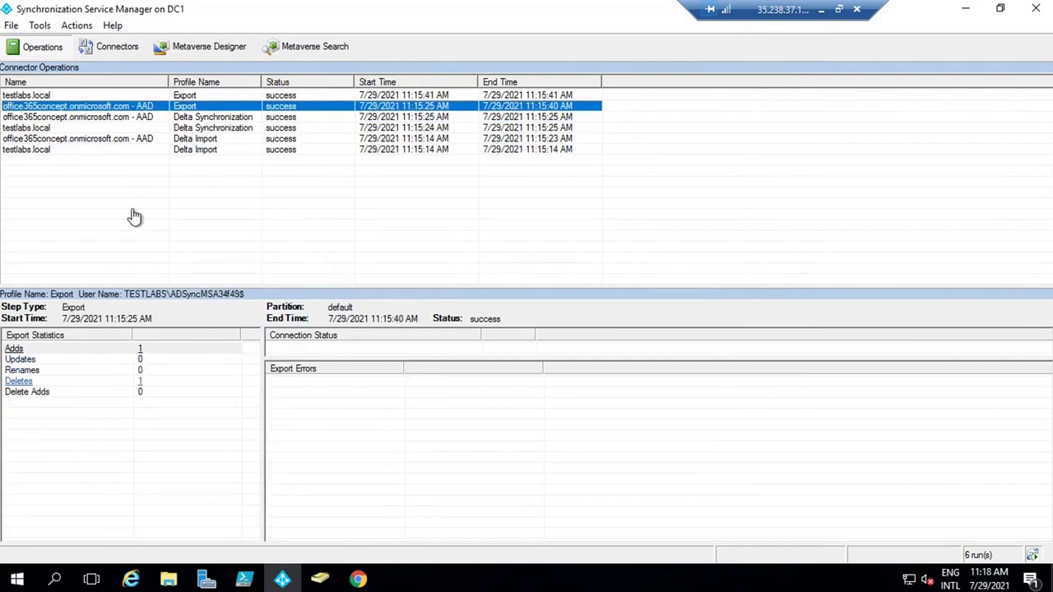
click(147, 95)
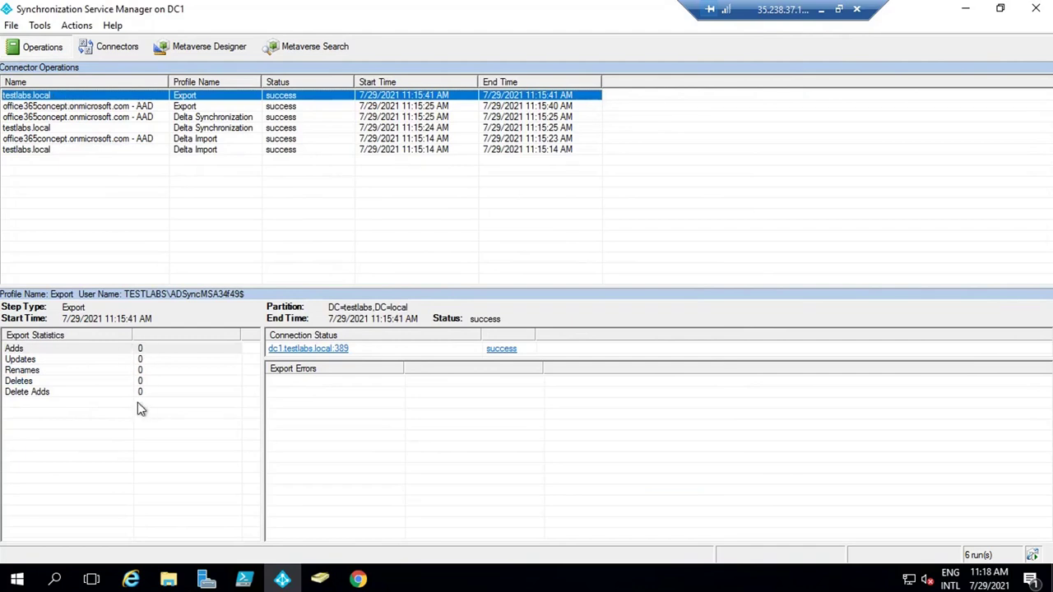
Step: Open Microsoft 365 Active users and check synced user 1's on-premises sync status
click(357, 578)
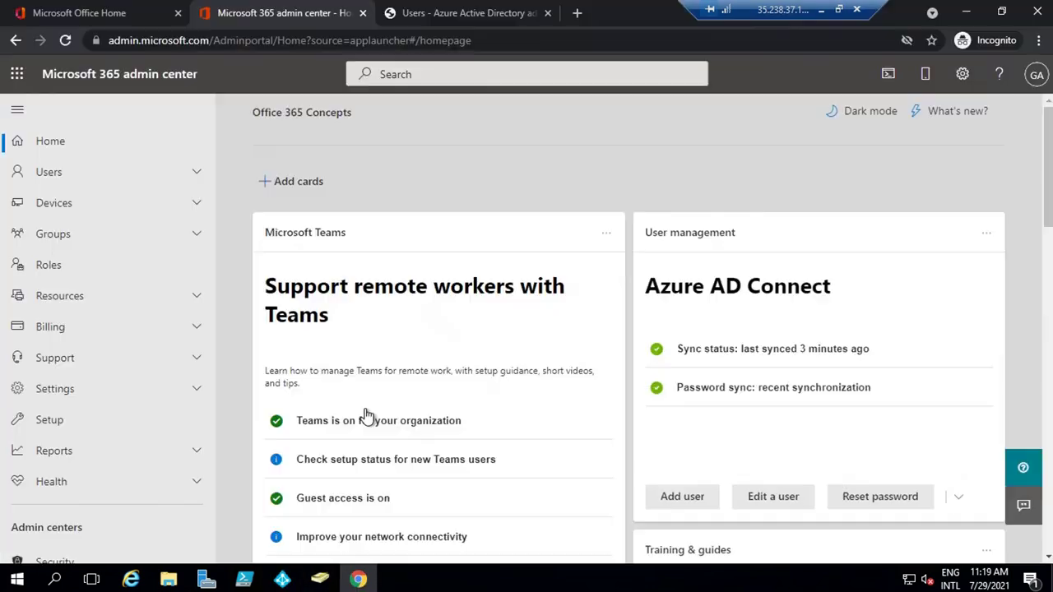
click(109, 171)
click(97, 199)
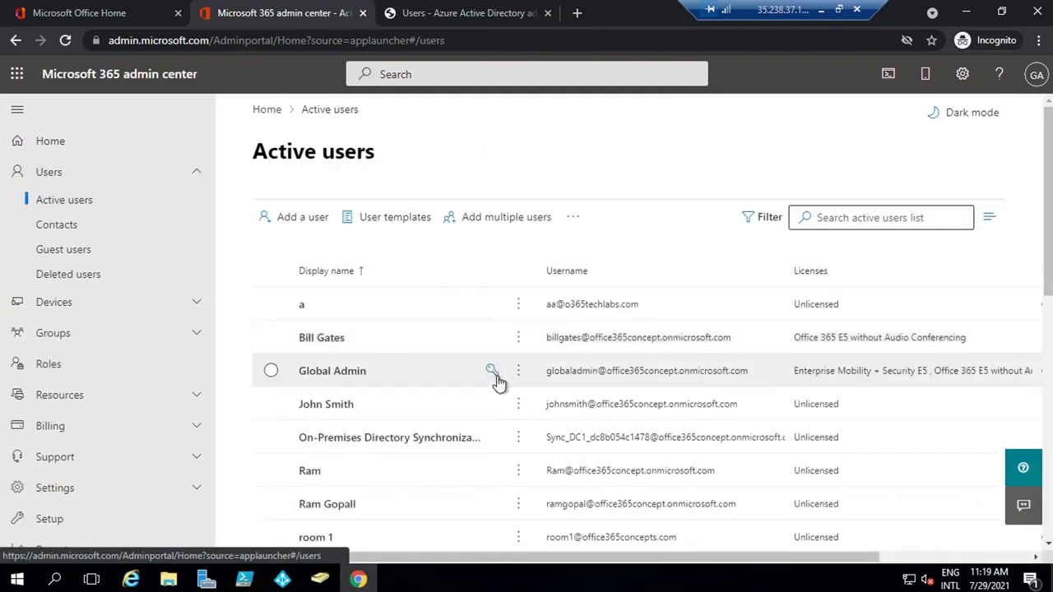
scroll(497, 382, down, 5)
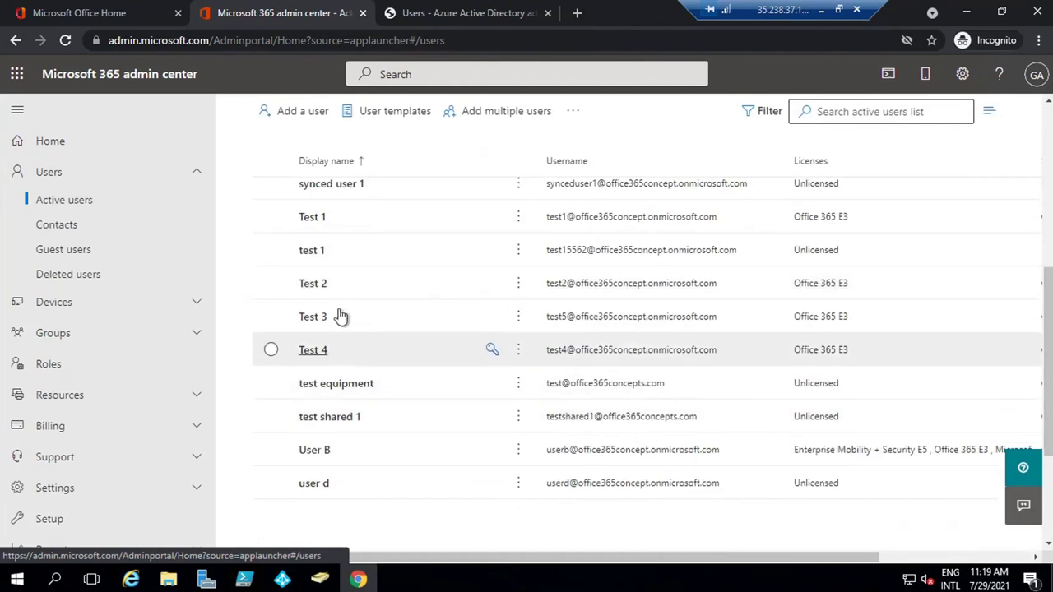
scroll(341, 326, up, 2)
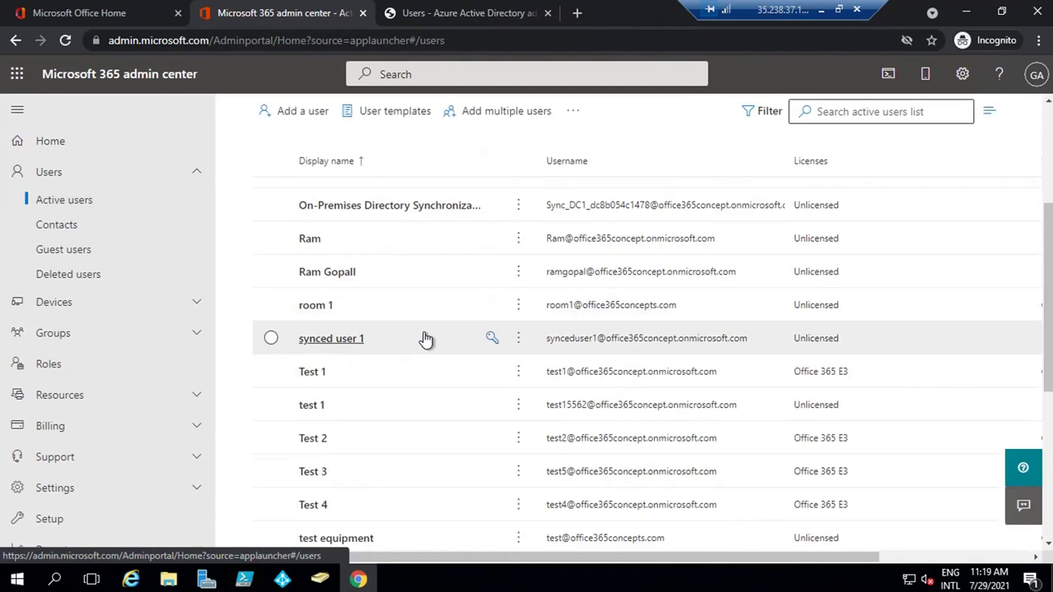
drag(638, 558, 785, 559)
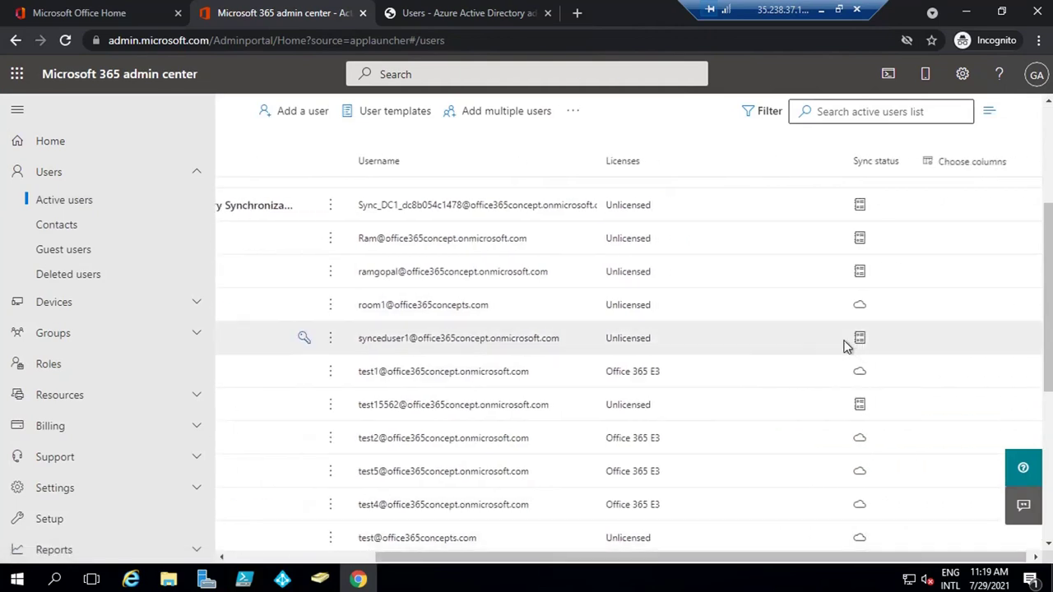
mouse_move(860, 343)
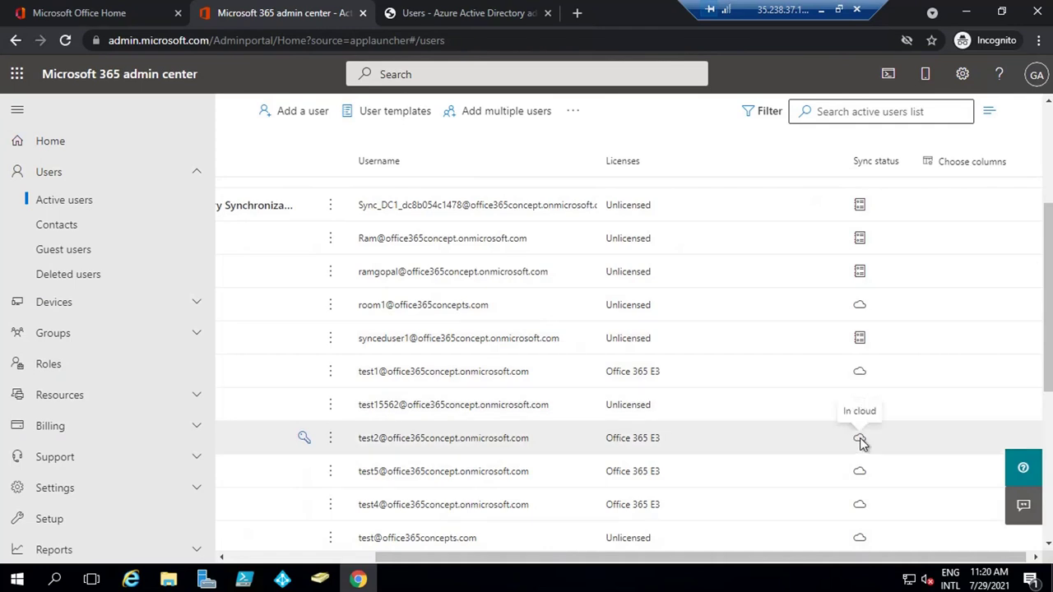
click(461, 12)
Step: Refresh the Azure AD users list, confirm synced user 1 shows Directory synced Yes, then return to the sync manager
click(695, 180)
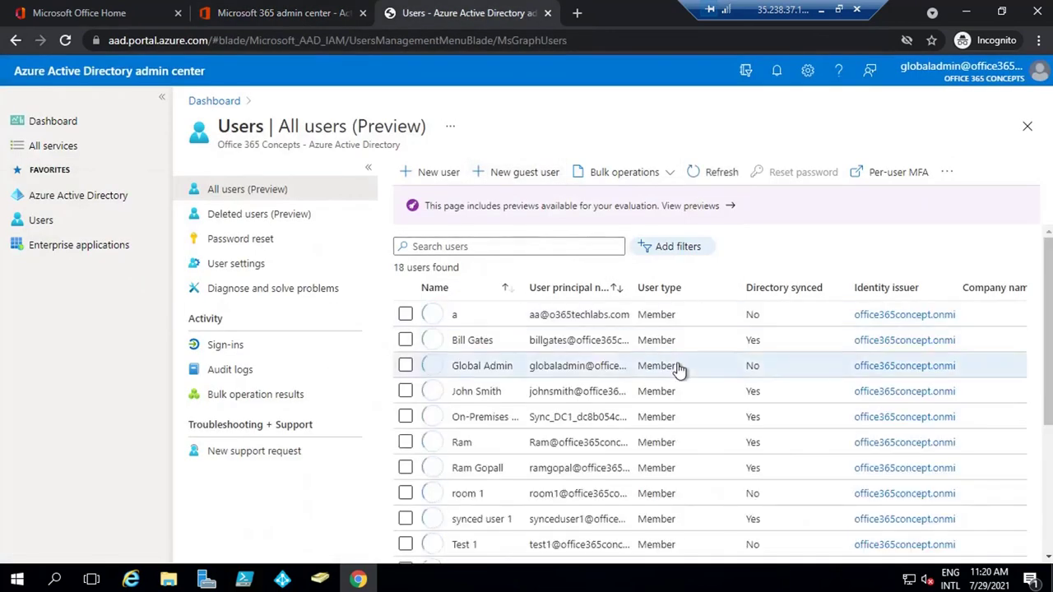
scroll(676, 370, down, 1)
scroll(677, 370, down, 2)
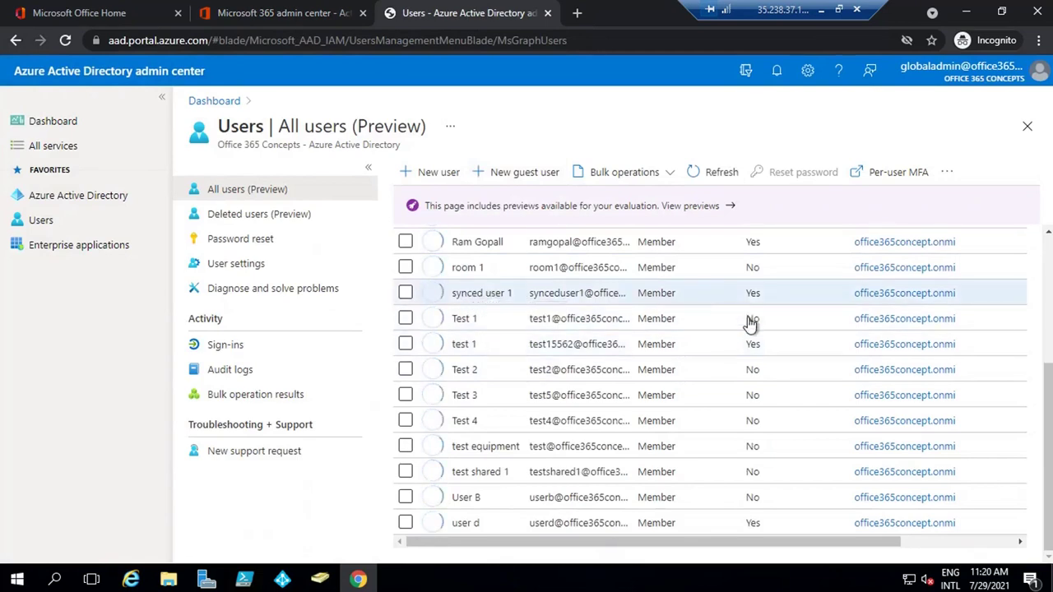
scroll(750, 324, up, 3)
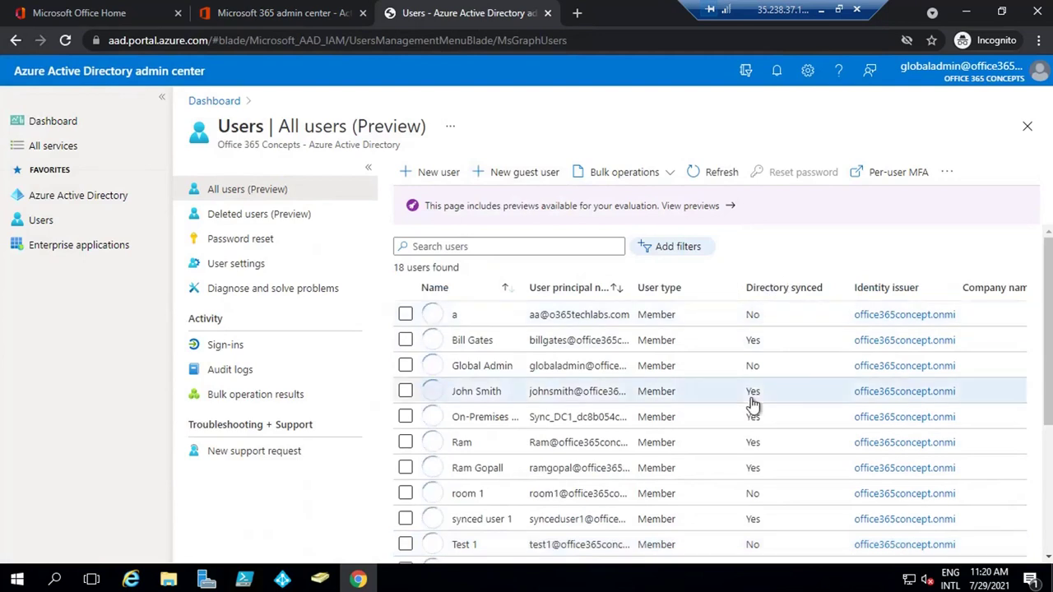
scroll(644, 422, down, 3)
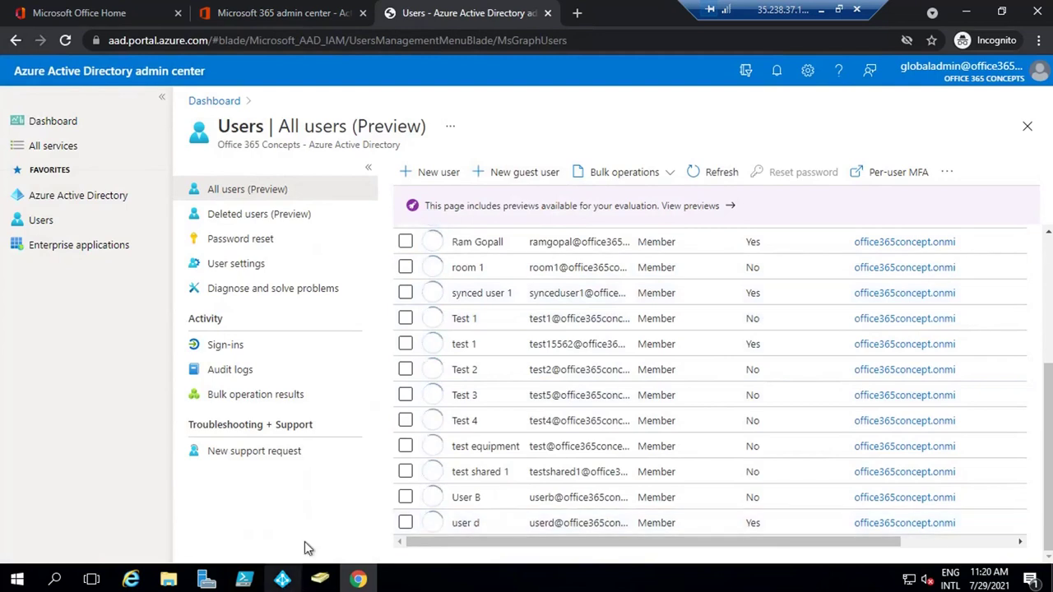
click(282, 580)
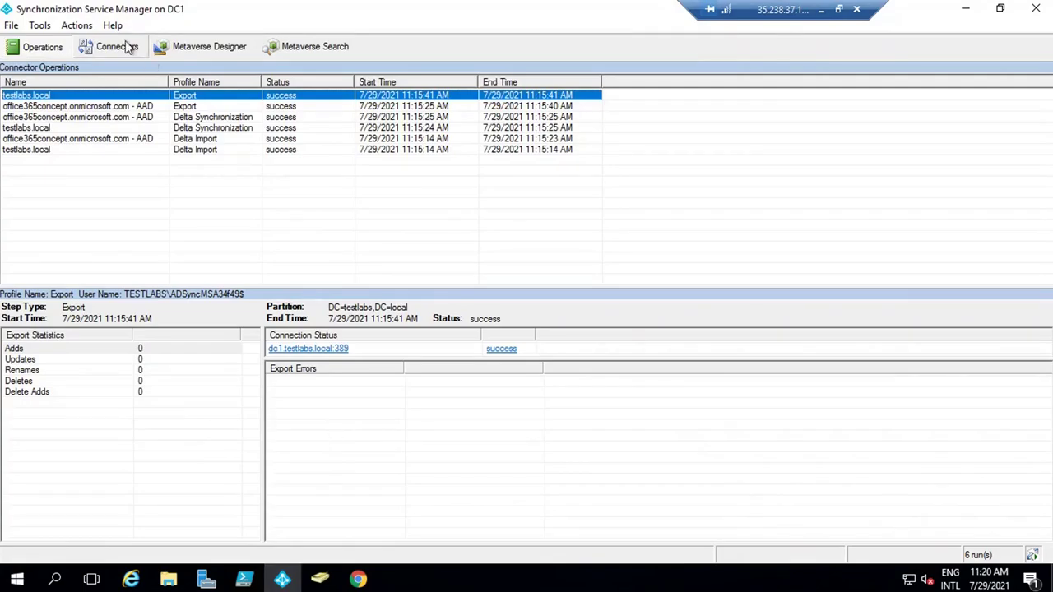
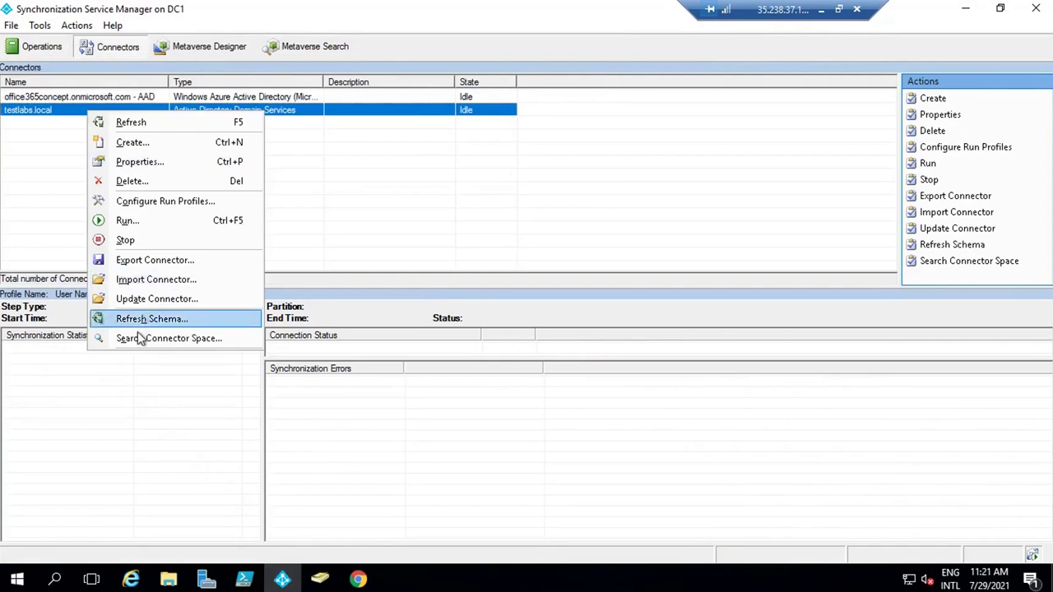
Step: Run a Sub-Tree search of the testlabs.local connector space and review its 8 records
click(169, 340)
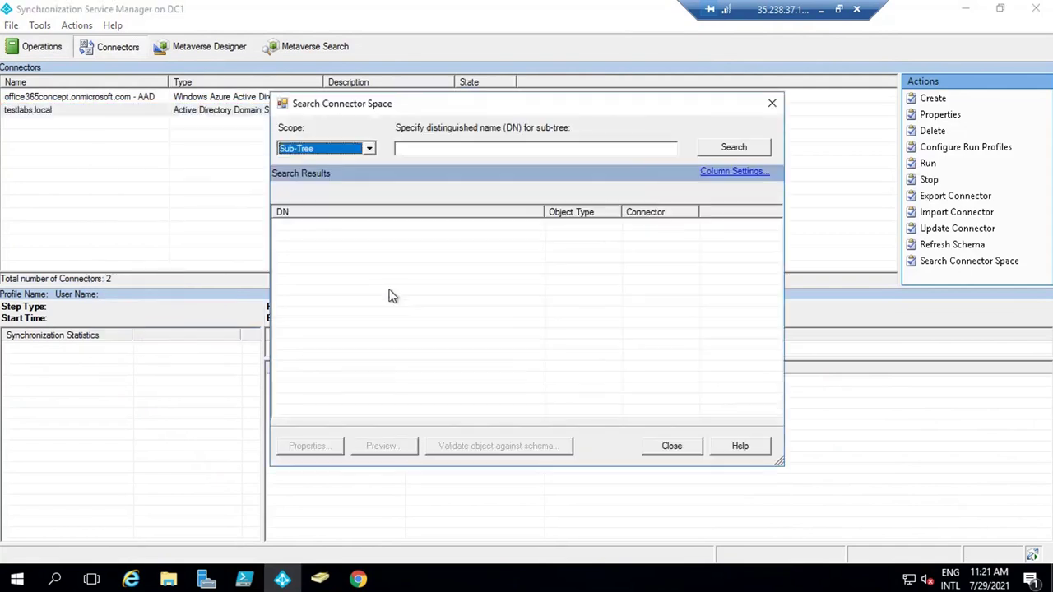
click(736, 149)
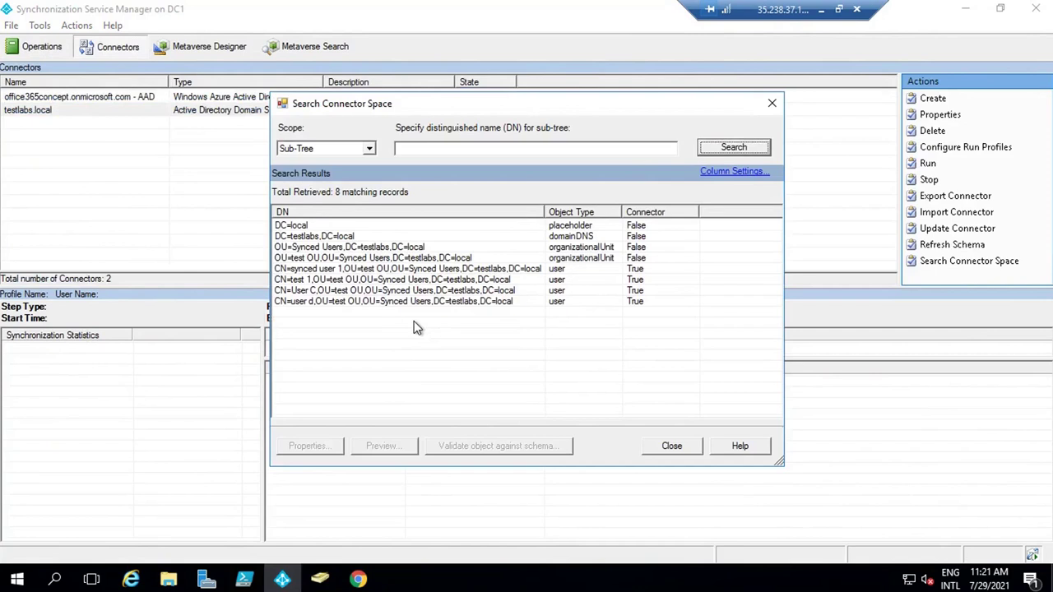
click(392, 239)
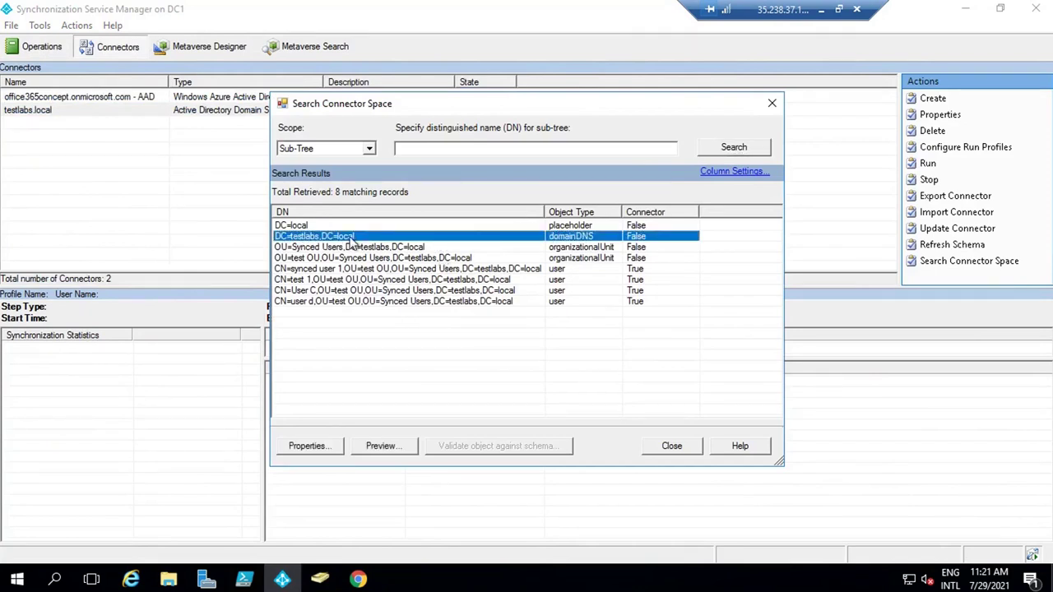
click(320, 579)
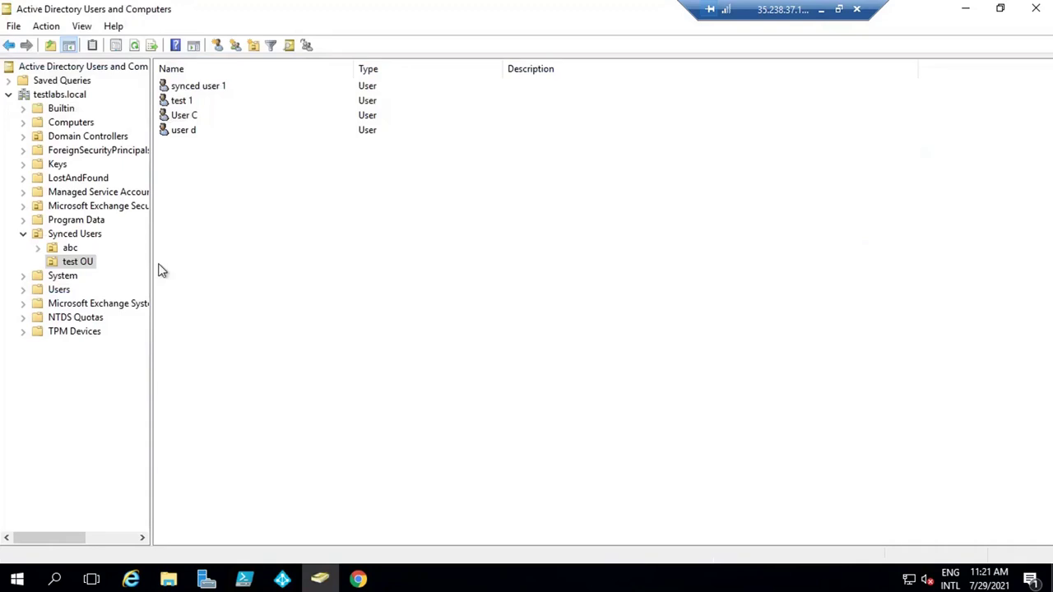
Step: Match the testlabs.local containers against the Synced Users, test OU and synced user 1 records
click(81, 96)
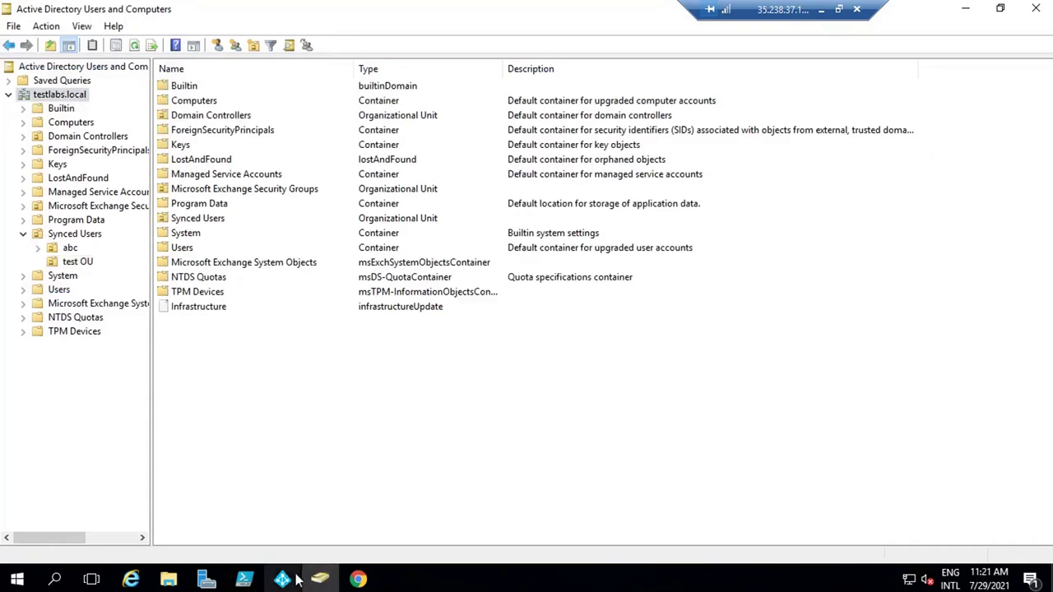
click(282, 579)
click(434, 248)
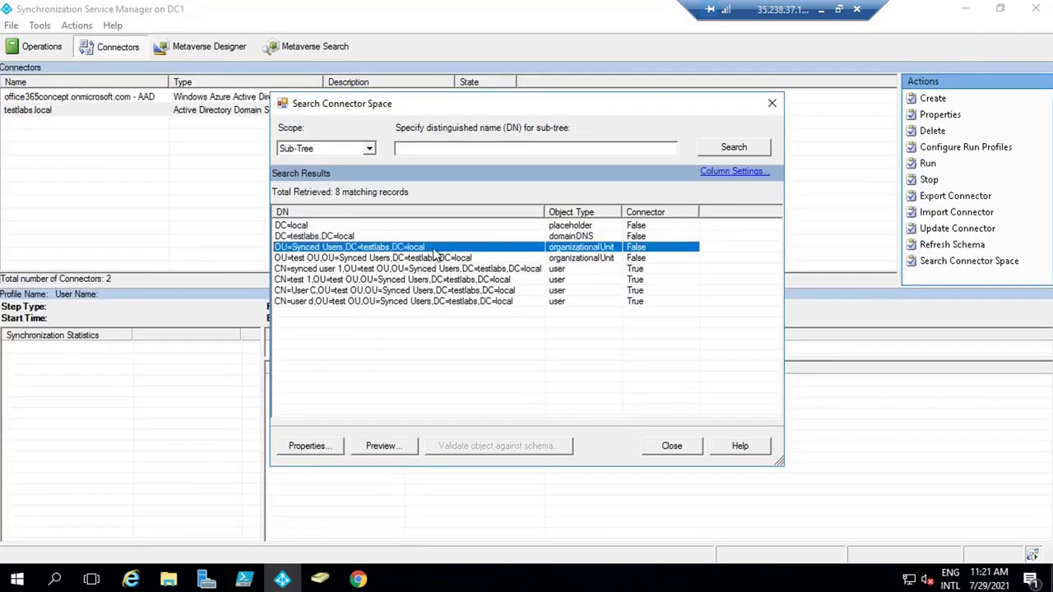
click(435, 259)
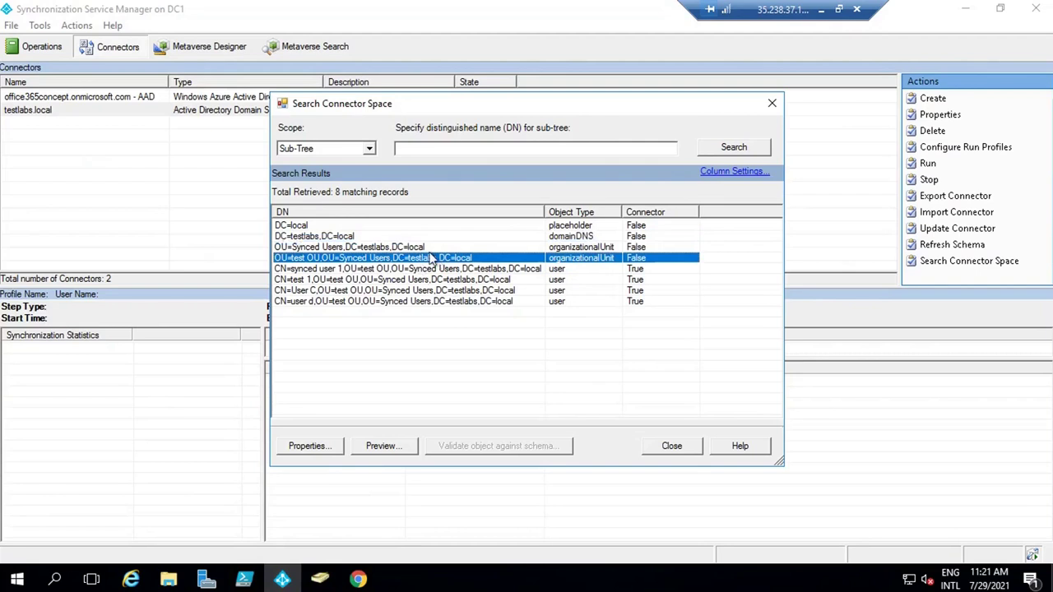
click(428, 249)
click(436, 258)
click(332, 248)
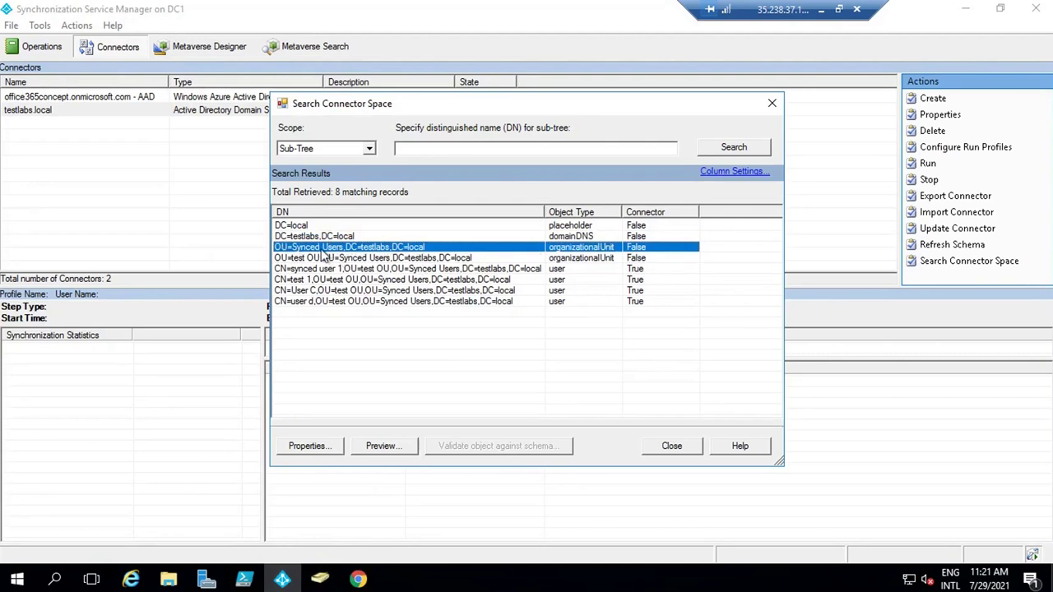
click(325, 269)
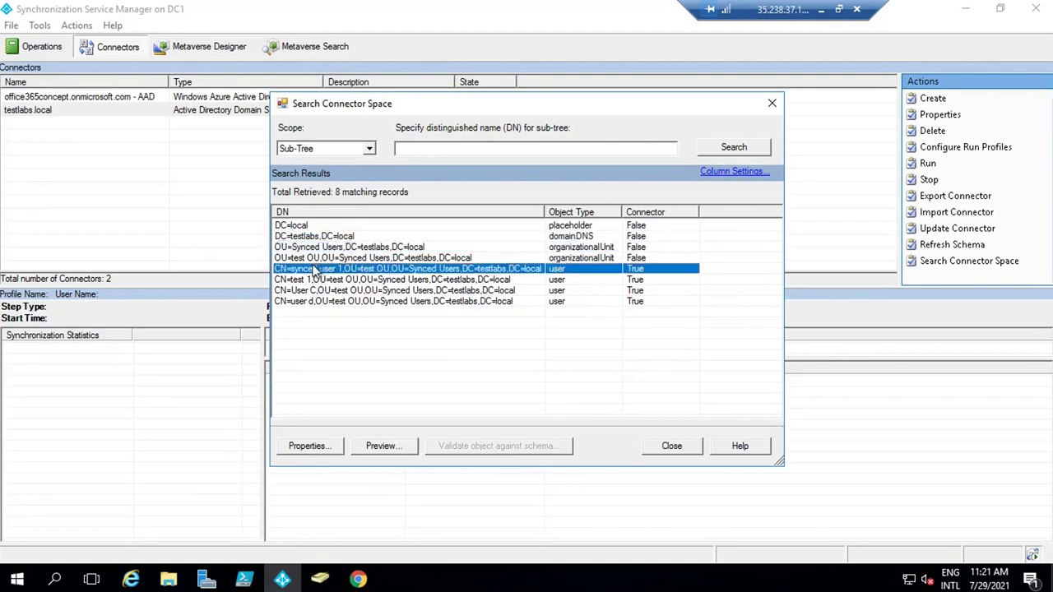
click(314, 259)
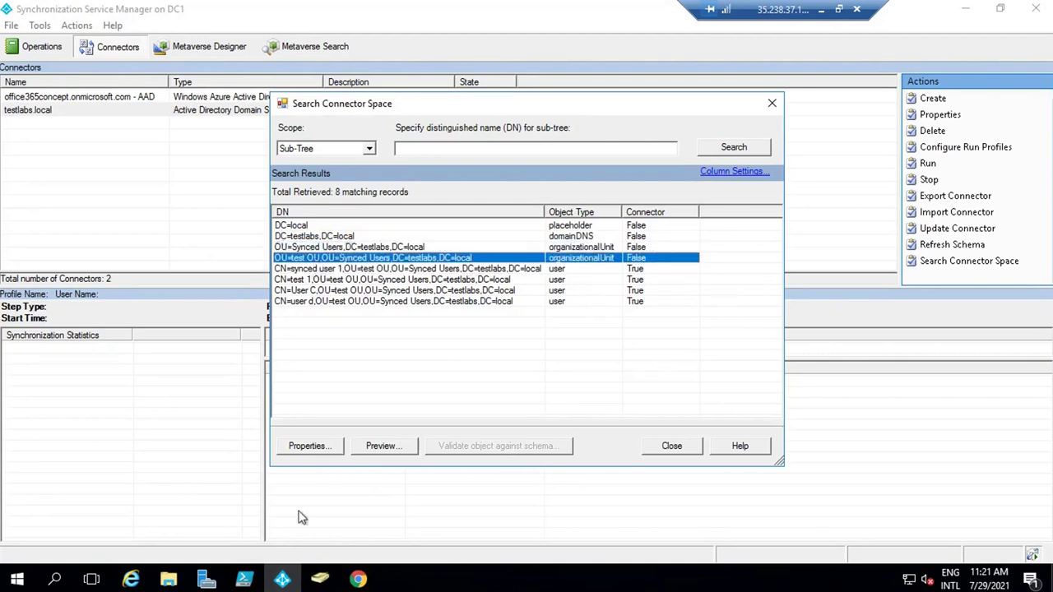
Step: Show the four users of test OU under Synced Users in Active Directory Users and Computers
click(320, 579)
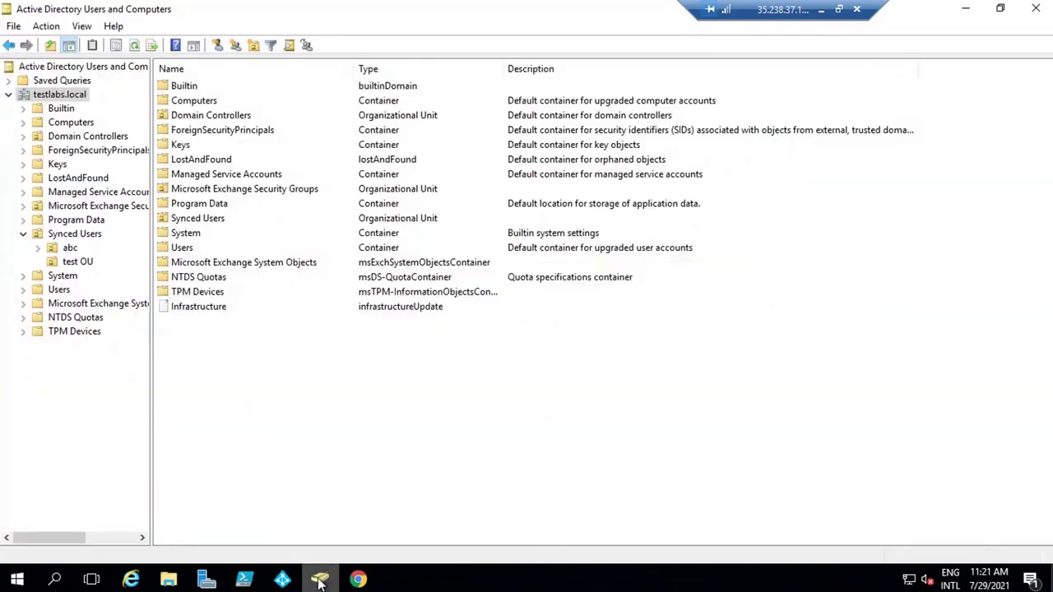
click(73, 234)
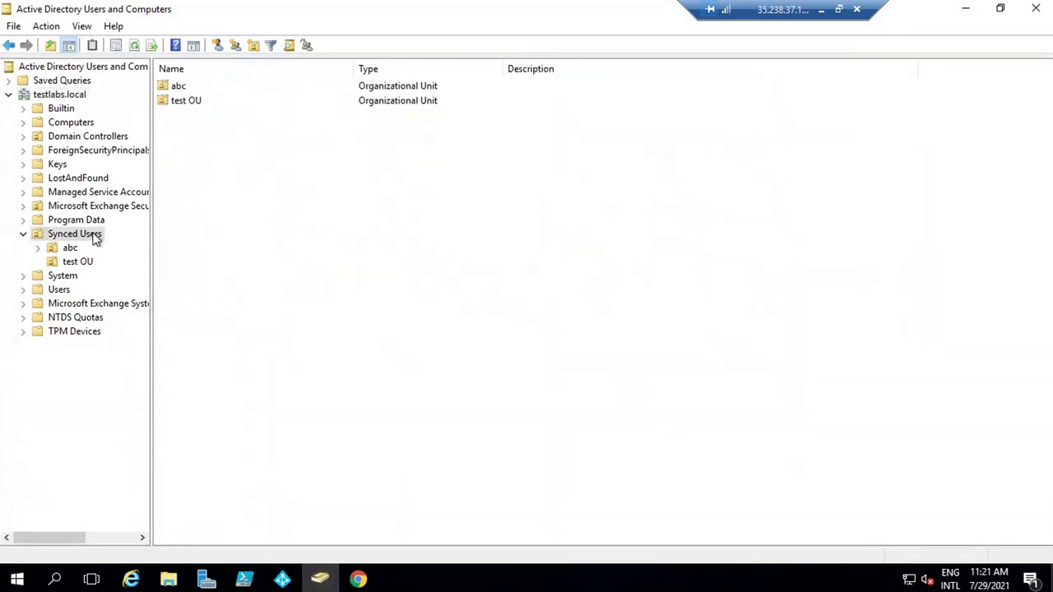
click(87, 261)
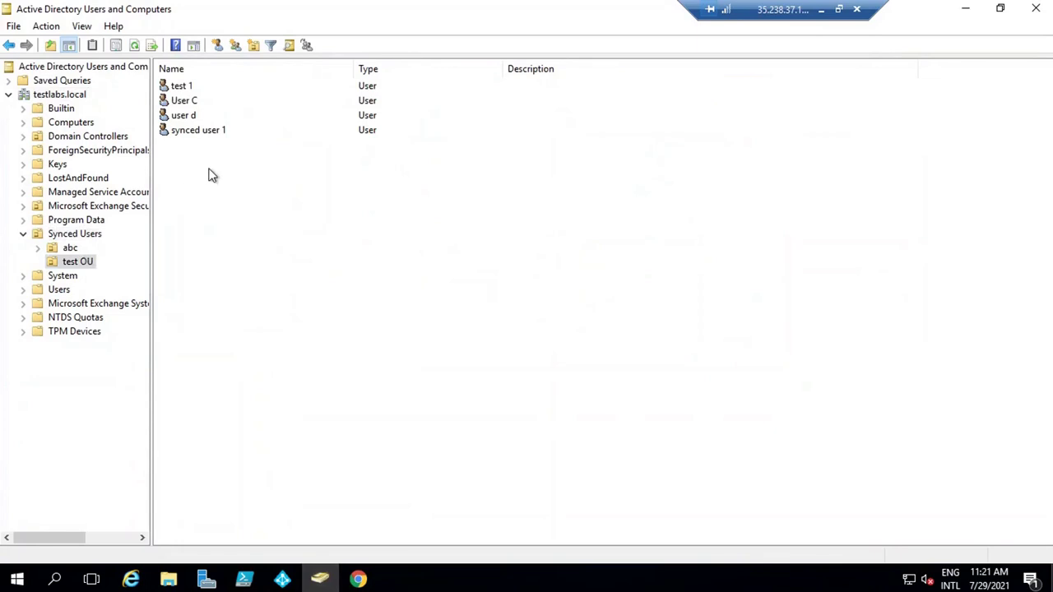
click(66, 263)
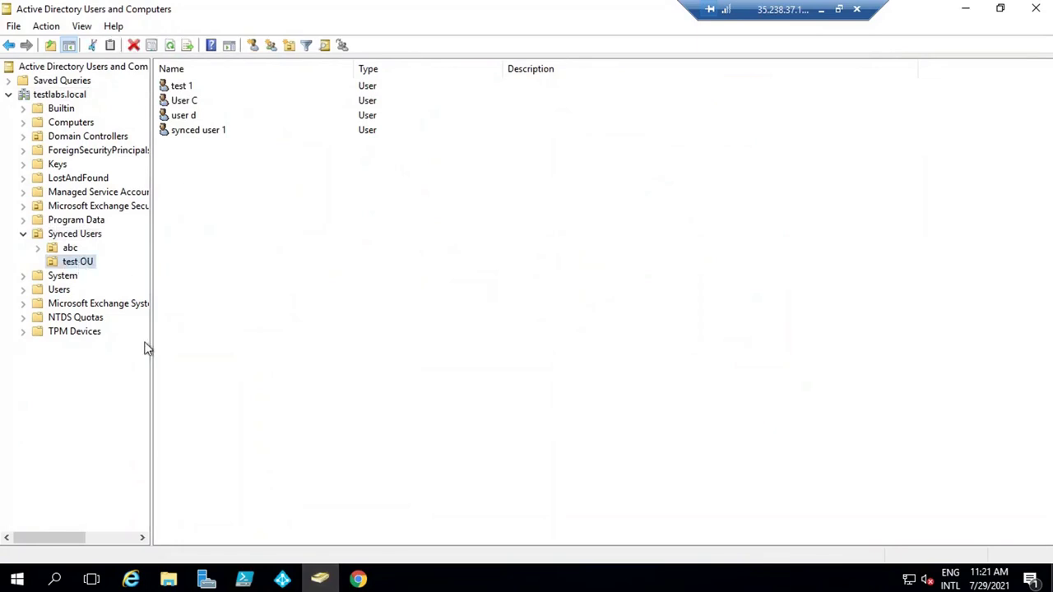
click(282, 580)
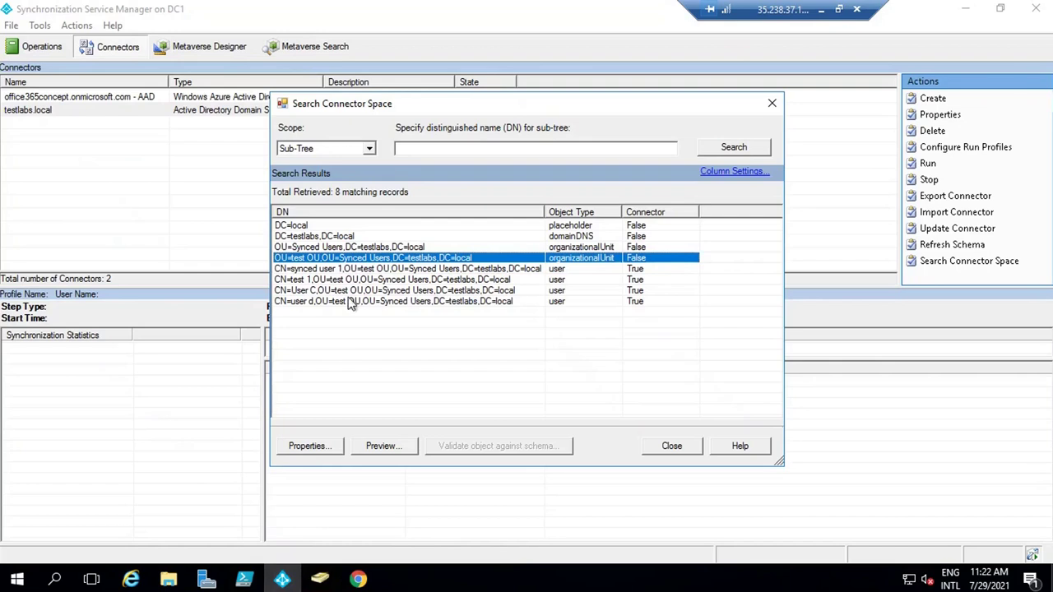
Step: Walk through the domain, Synced Users, test OU, synced user 1, test 1 and user d records
click(344, 237)
click(345, 248)
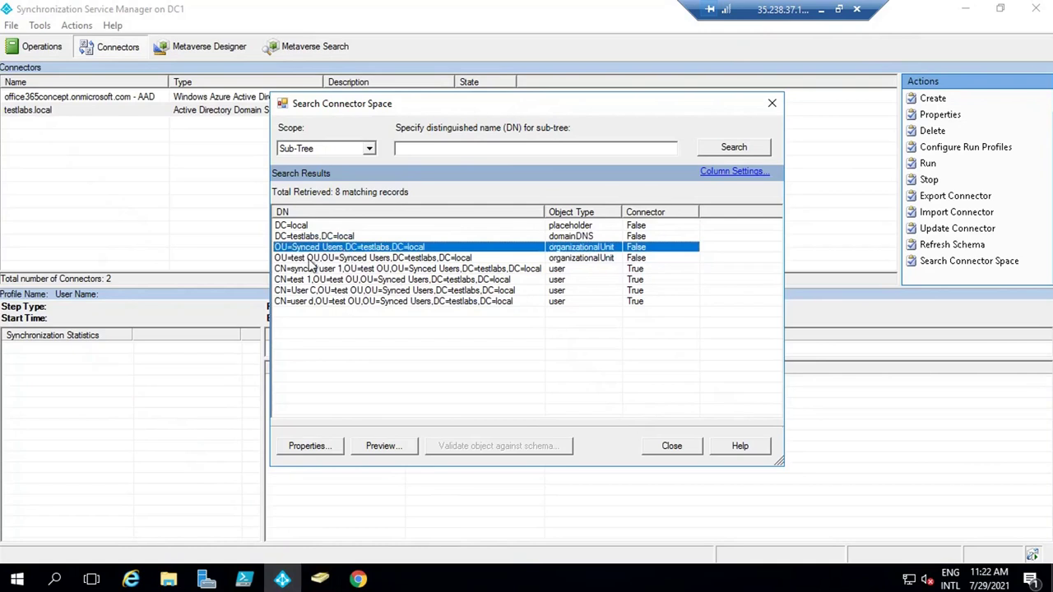
click(318, 259)
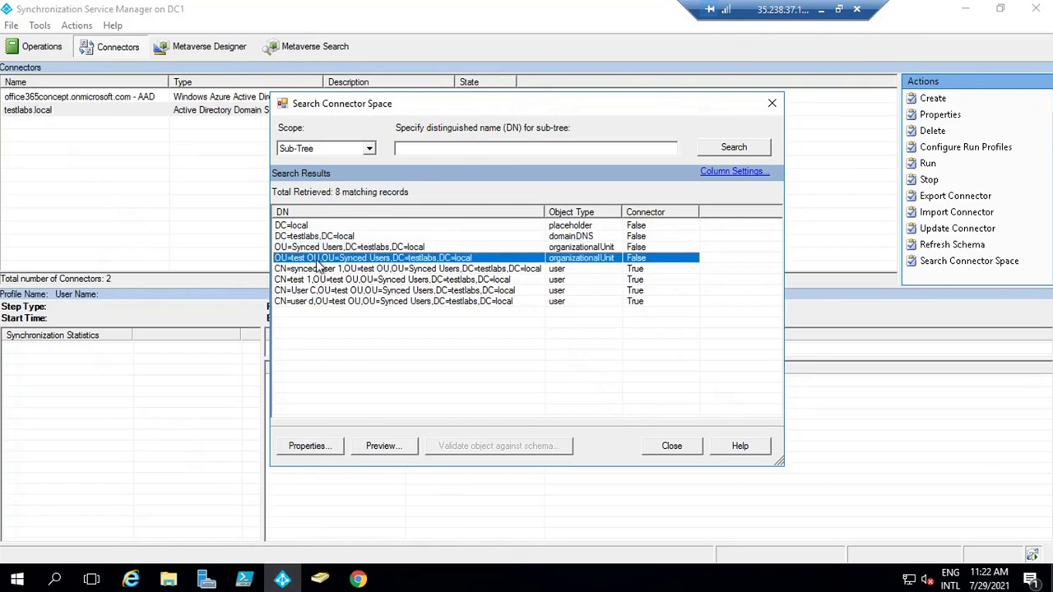
click(332, 269)
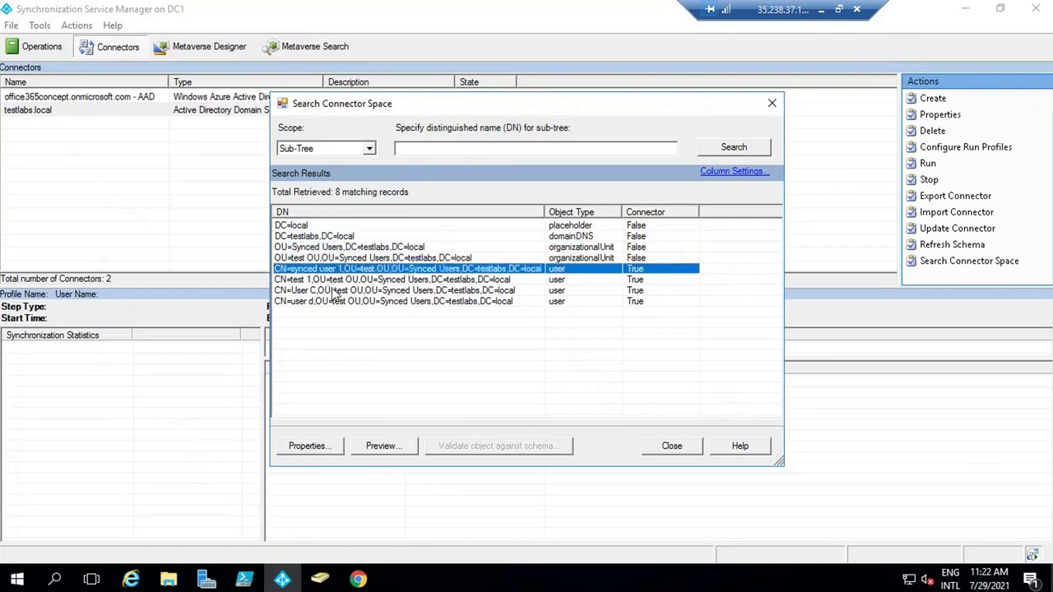
click(332, 280)
click(332, 302)
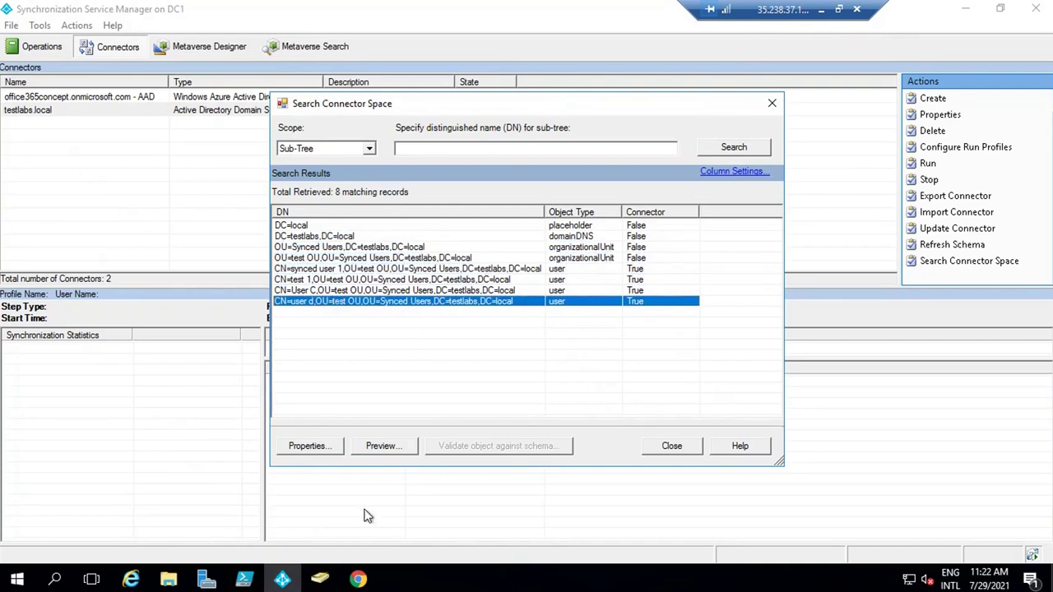
Step: Cross-check against Active Directory Users and Computers, then close the connector space search
click(320, 579)
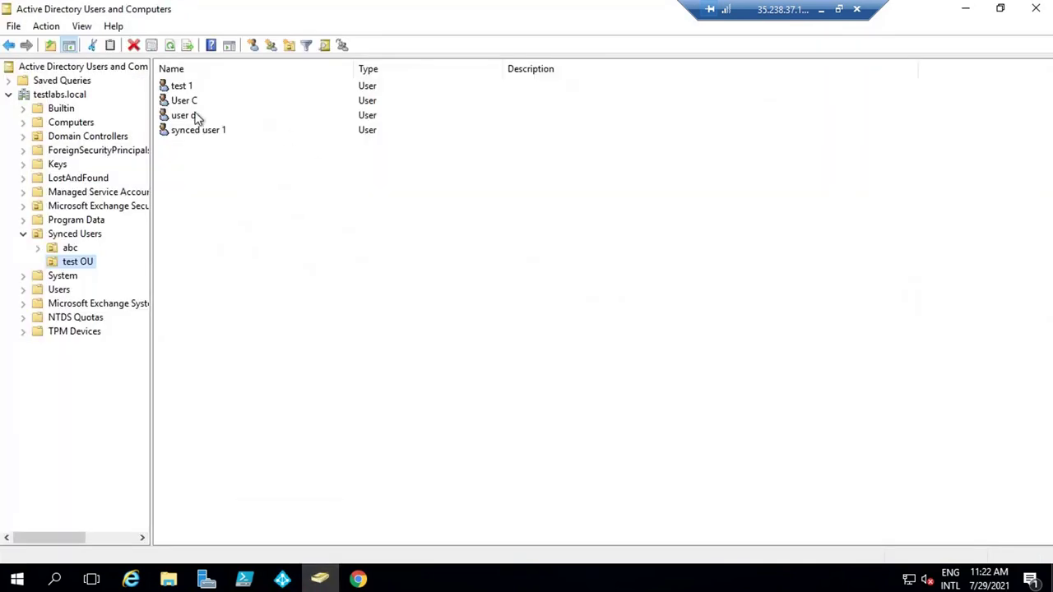
click(282, 579)
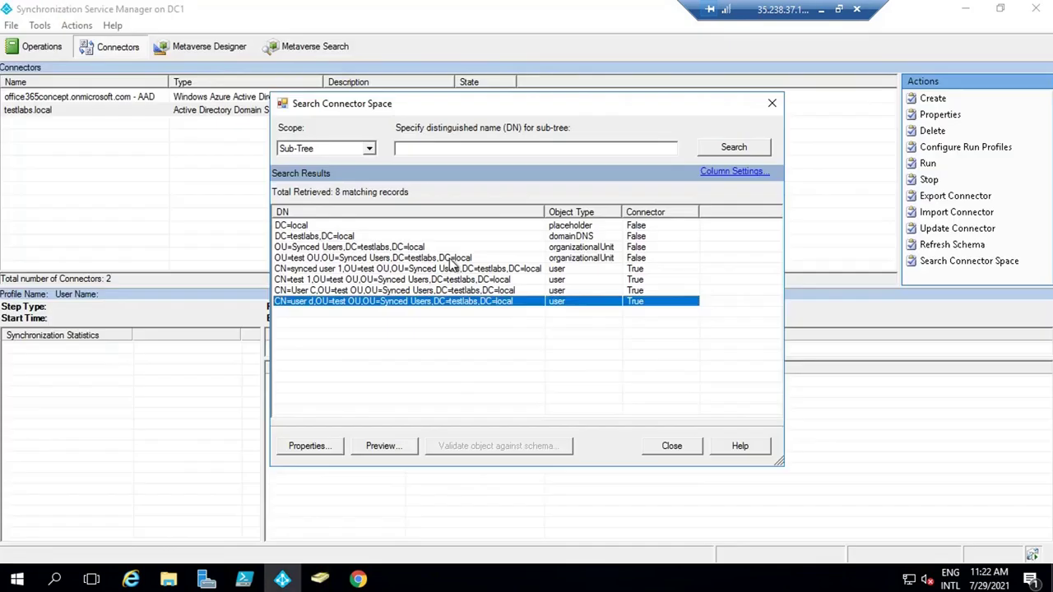
click(666, 448)
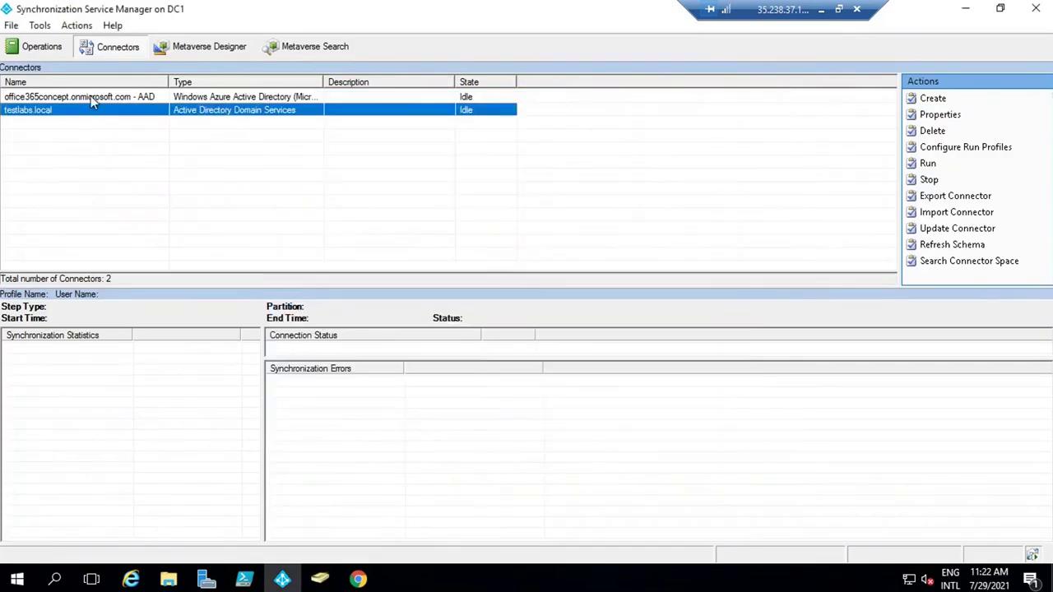
Step: Inspect synced user 1's pending export in the Azure AD connector space, then bring PowerShell ISE forward
right_click(91, 96)
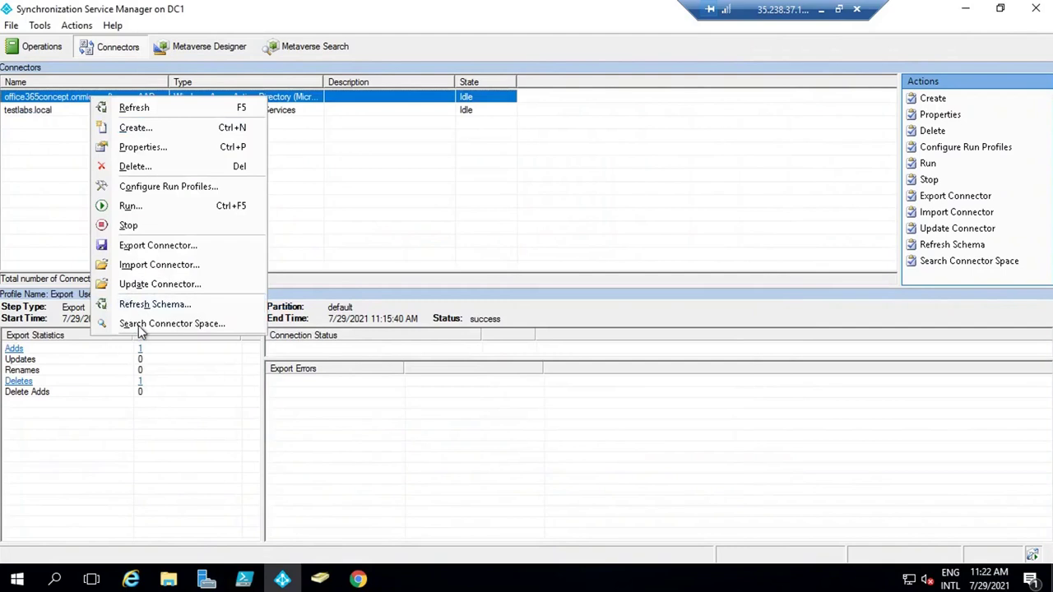
click(169, 324)
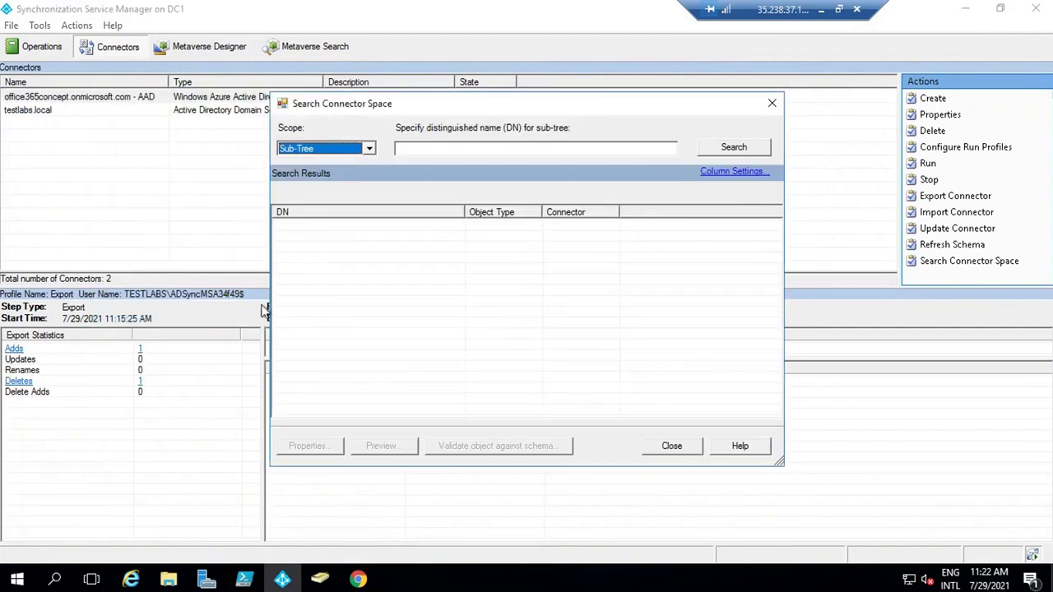
click(713, 148)
double_click(432, 227)
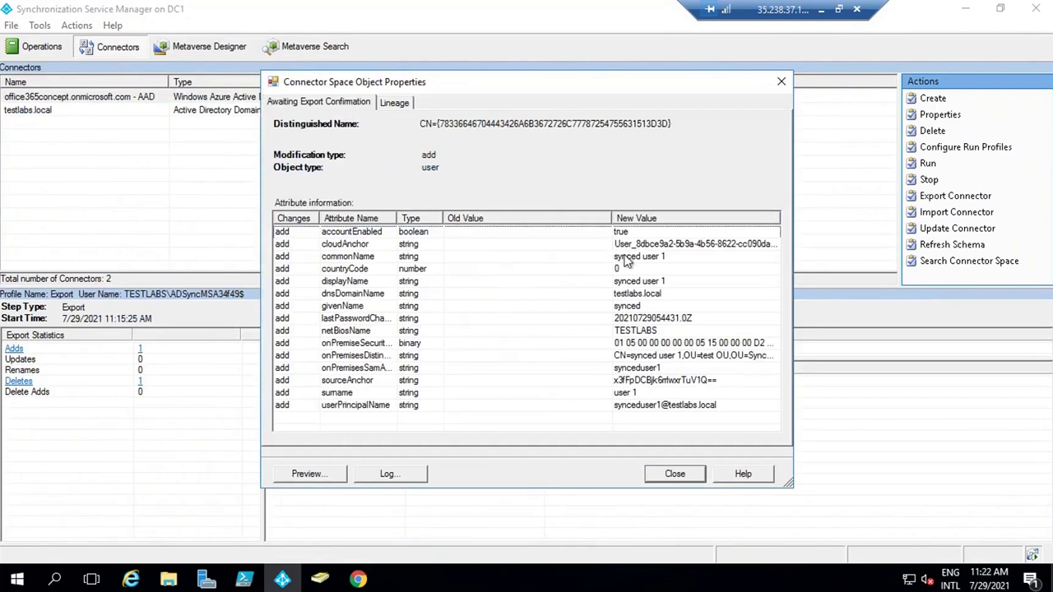
click(606, 253)
click(672, 473)
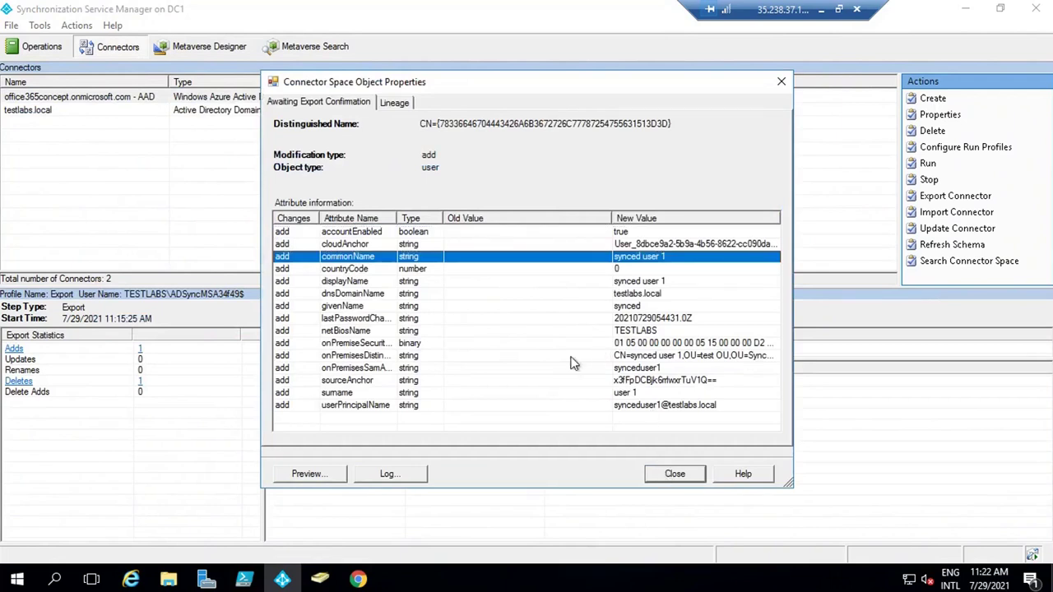
click(666, 445)
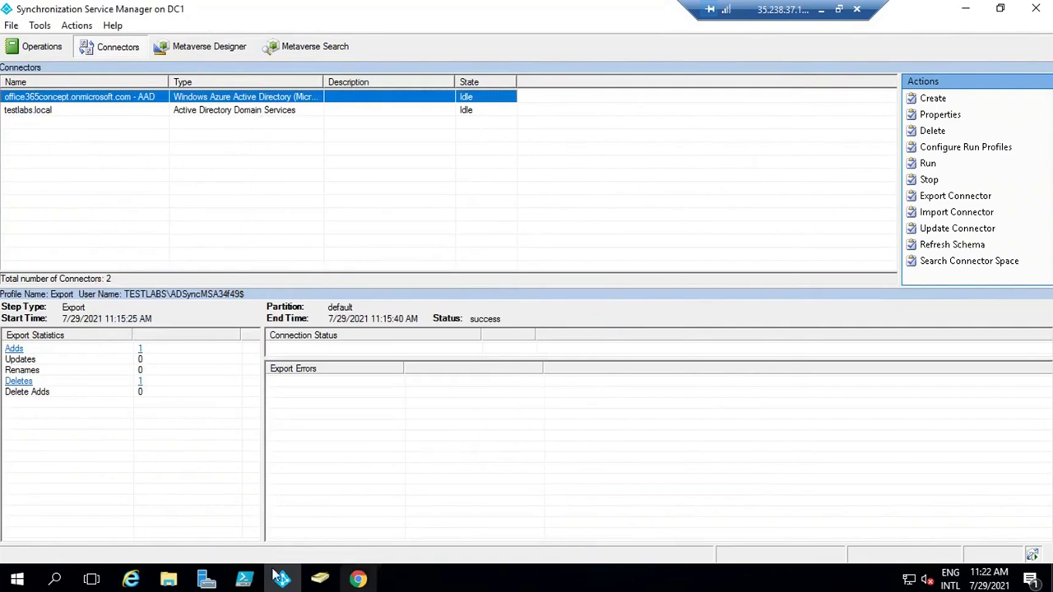
click(244, 579)
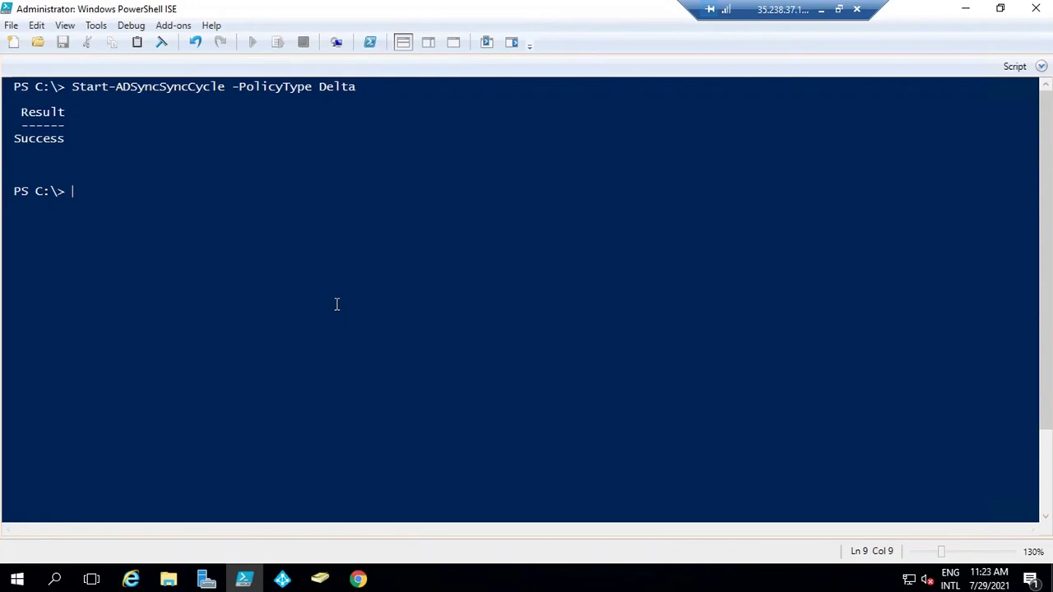
Step: Disable scheduled sync cycles with Set-ADSyncScheduler -SyncCycleEnabled $false
text(set-ad)
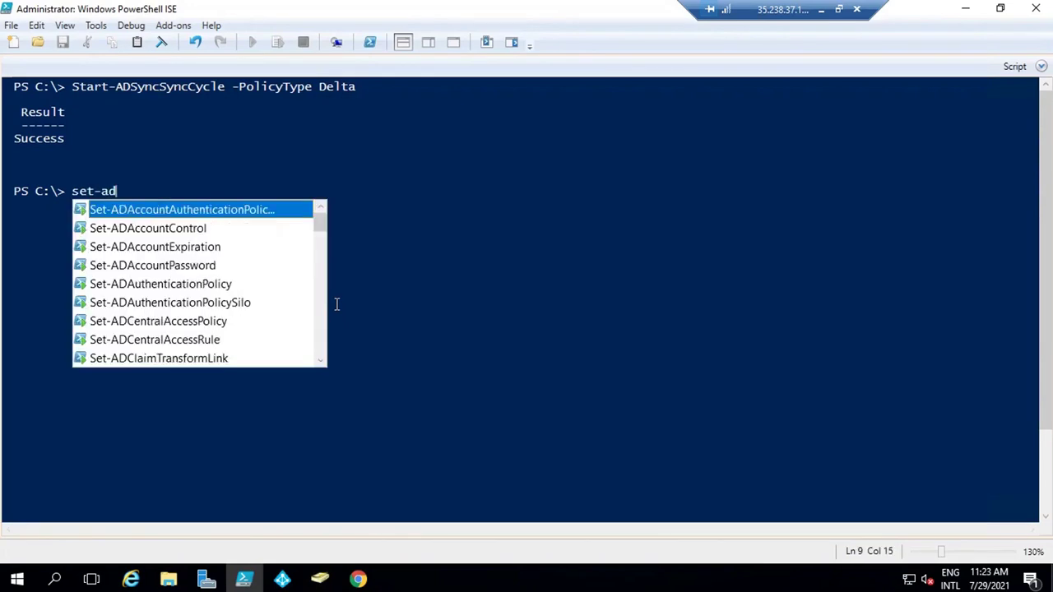
text(sync)
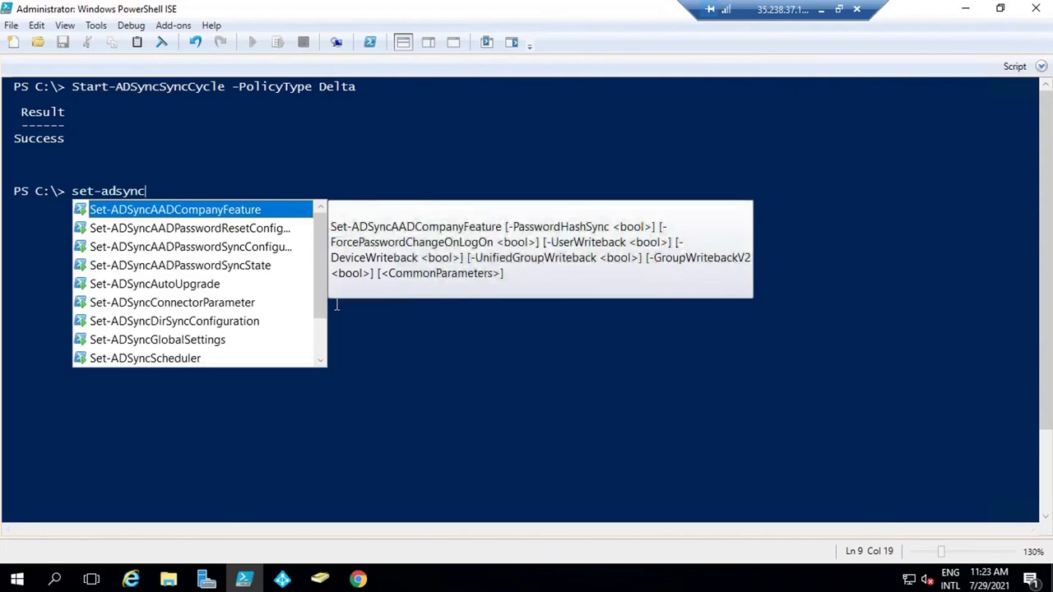
text(sched)
key(Return)
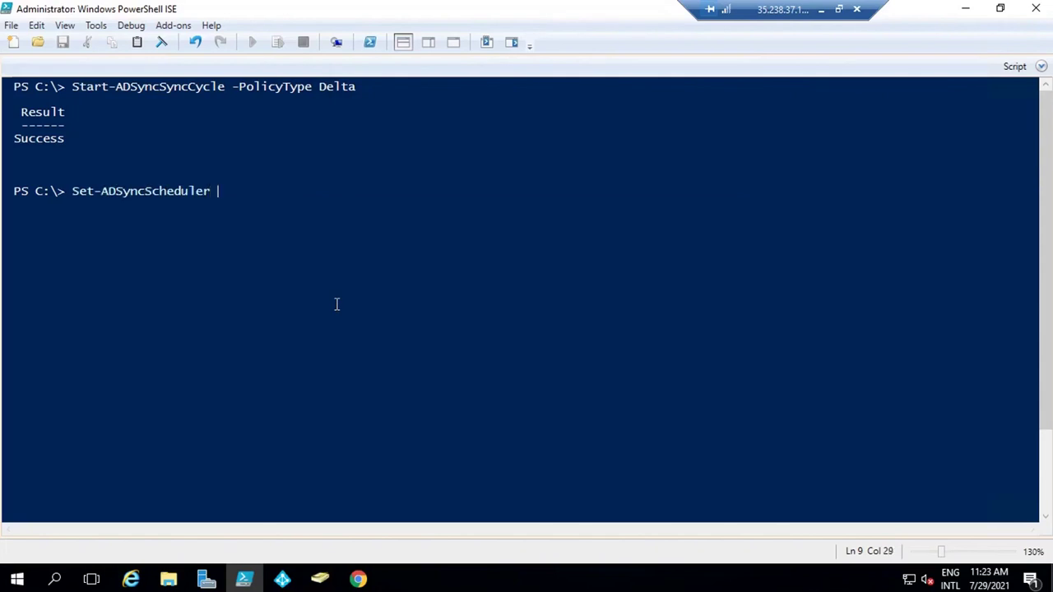
text(-syn)
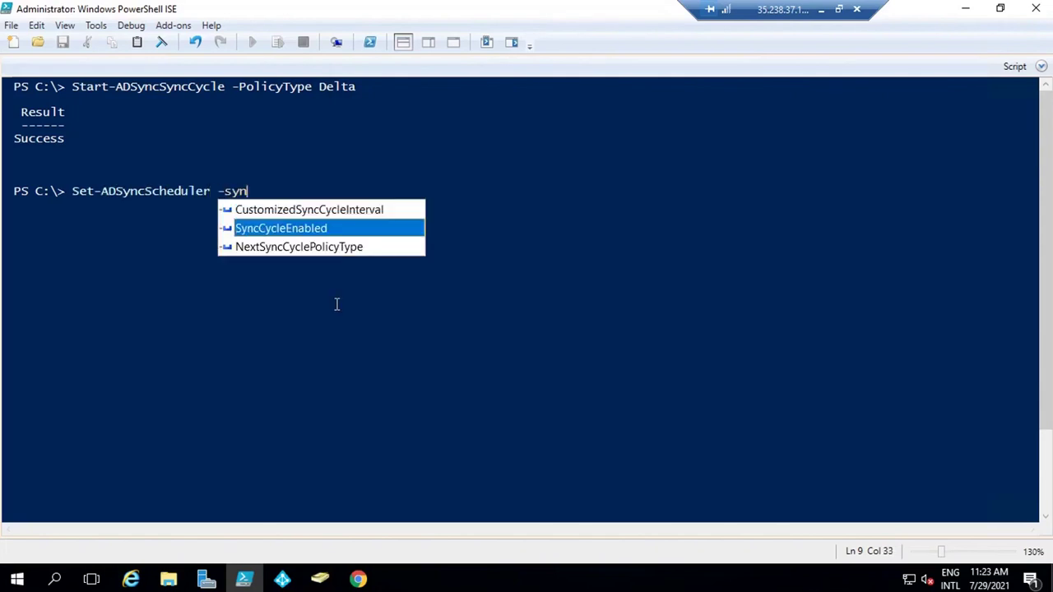
text(c)
key(Return)
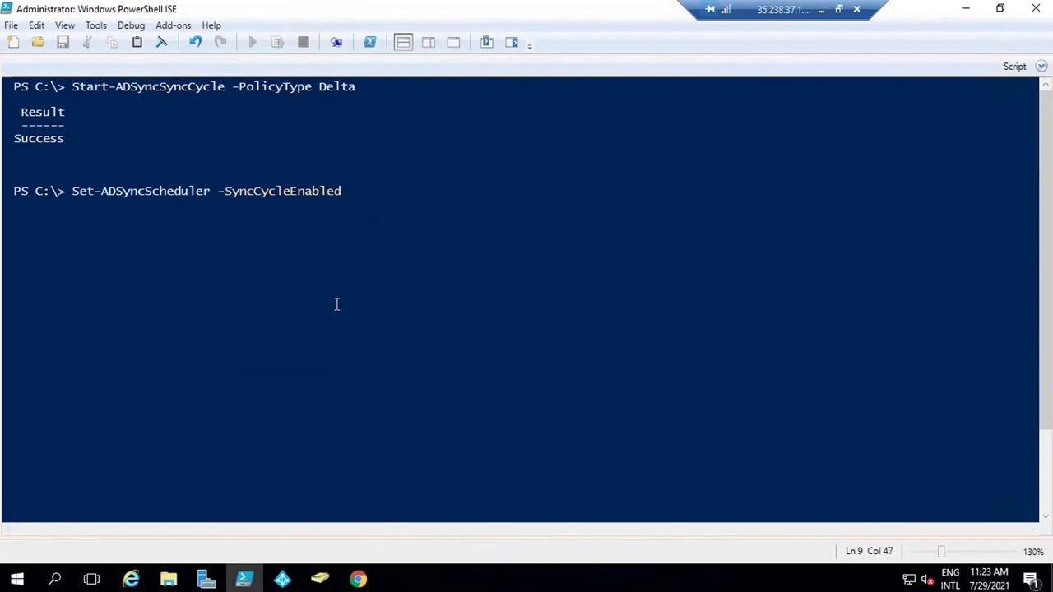
text($false)
key(Return)
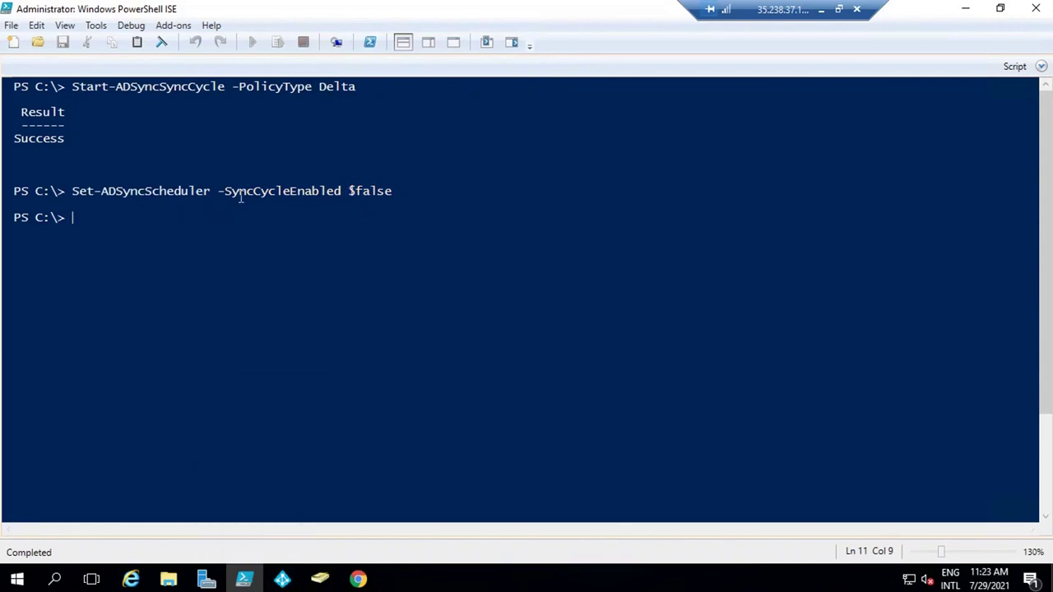
Step: Return to Synchronization Service Manager and select the testlabs.local connector
click(288, 580)
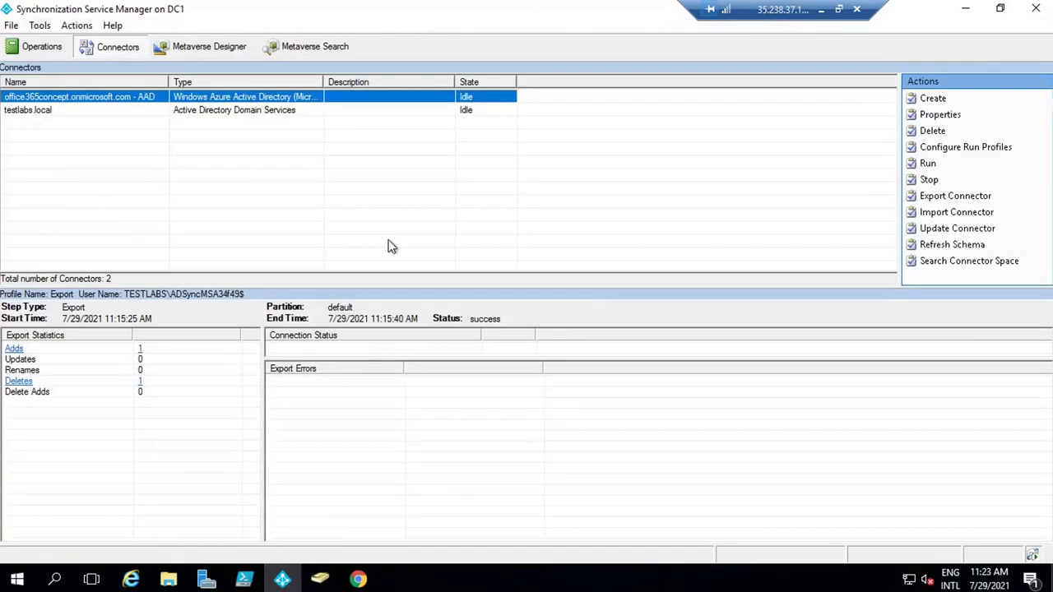
click(140, 112)
right_click(140, 120)
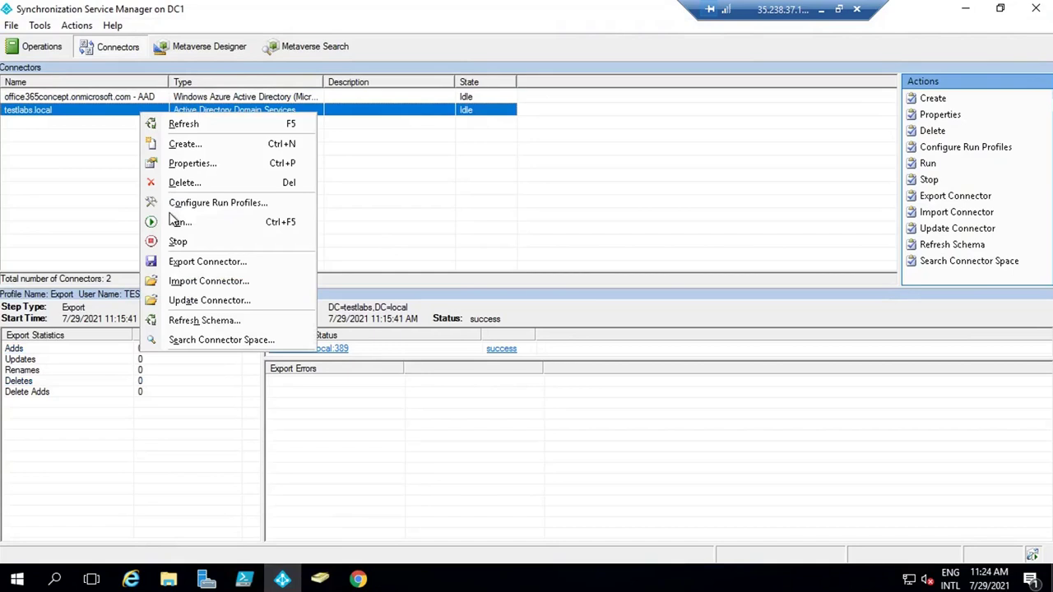
Step: Delete only the testlabs.local connector space, removing its 8 objects
click(202, 181)
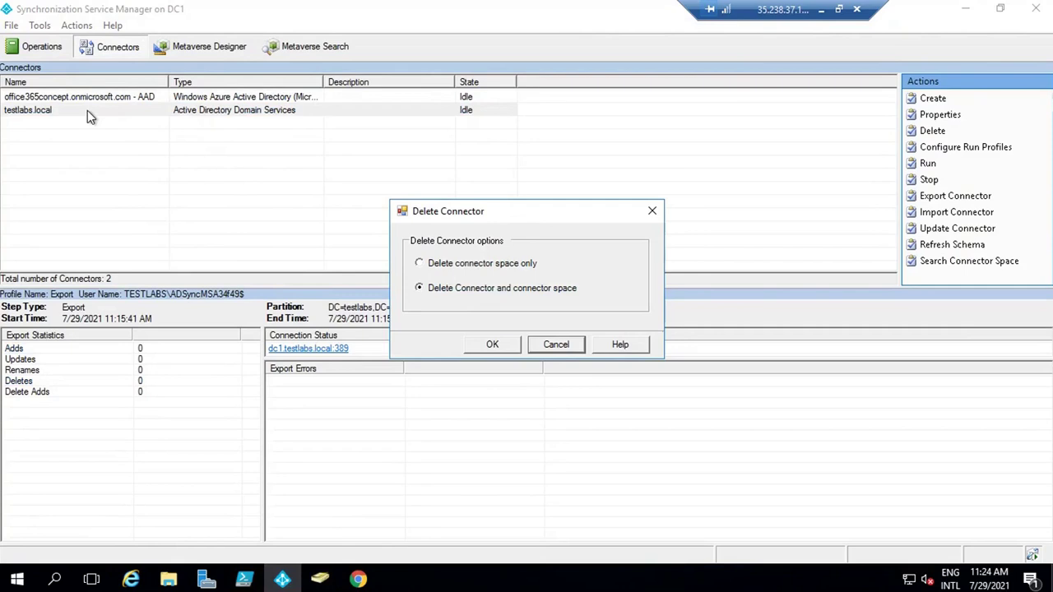
click(419, 263)
click(493, 345)
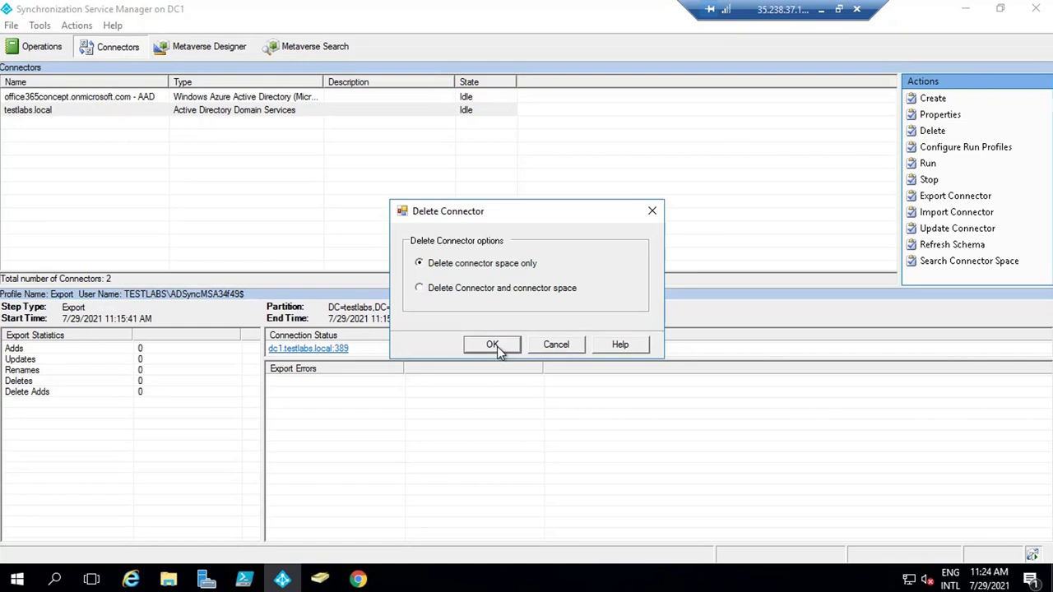
click(497, 346)
click(591, 356)
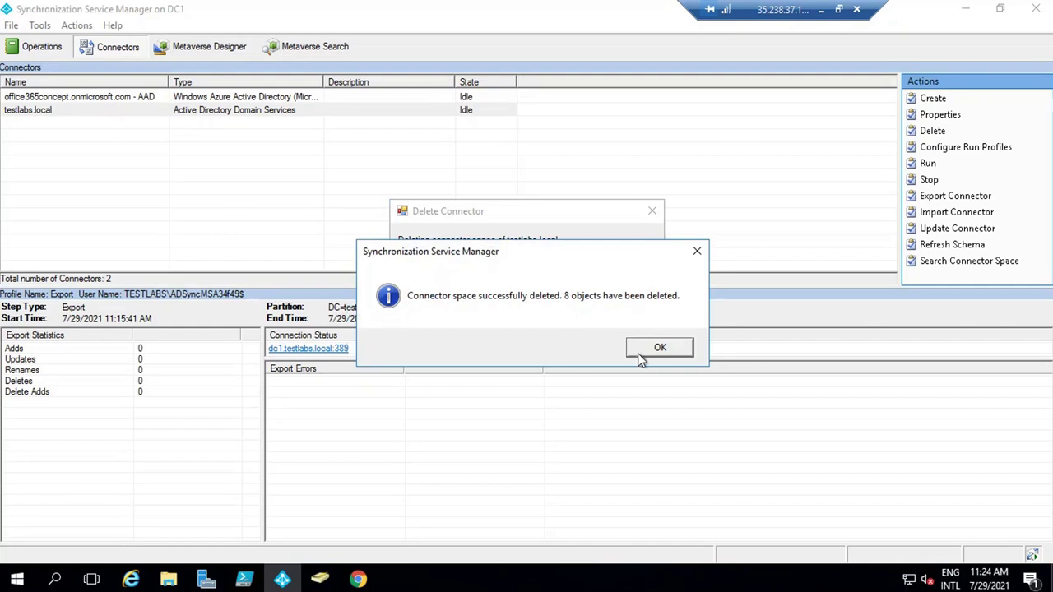
click(657, 348)
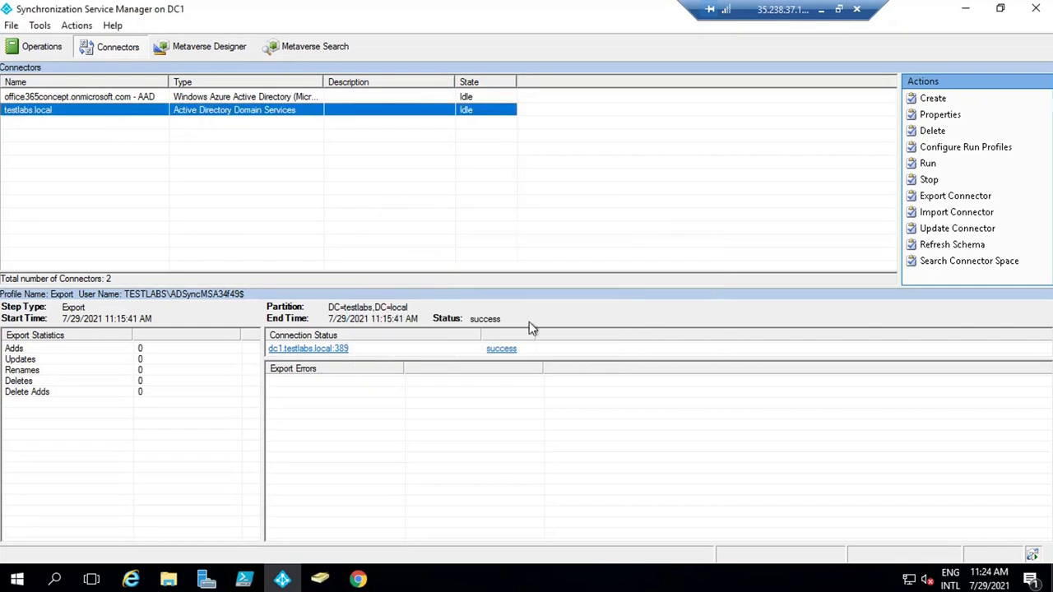
Step: Confirm the testlabs.local connector space search now returns 0 records
right_click(141, 112)
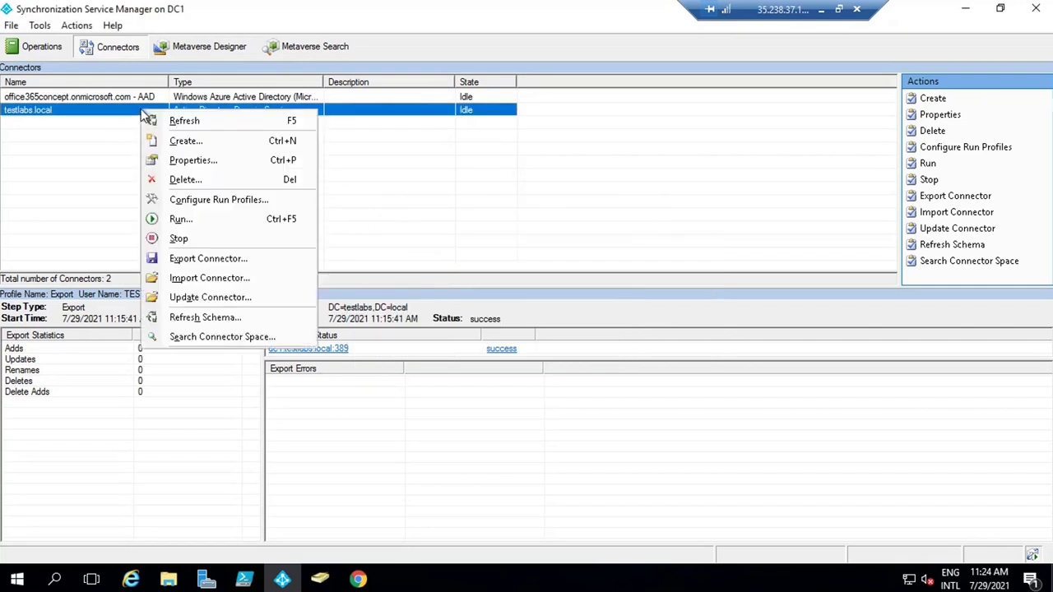
click(218, 338)
click(716, 149)
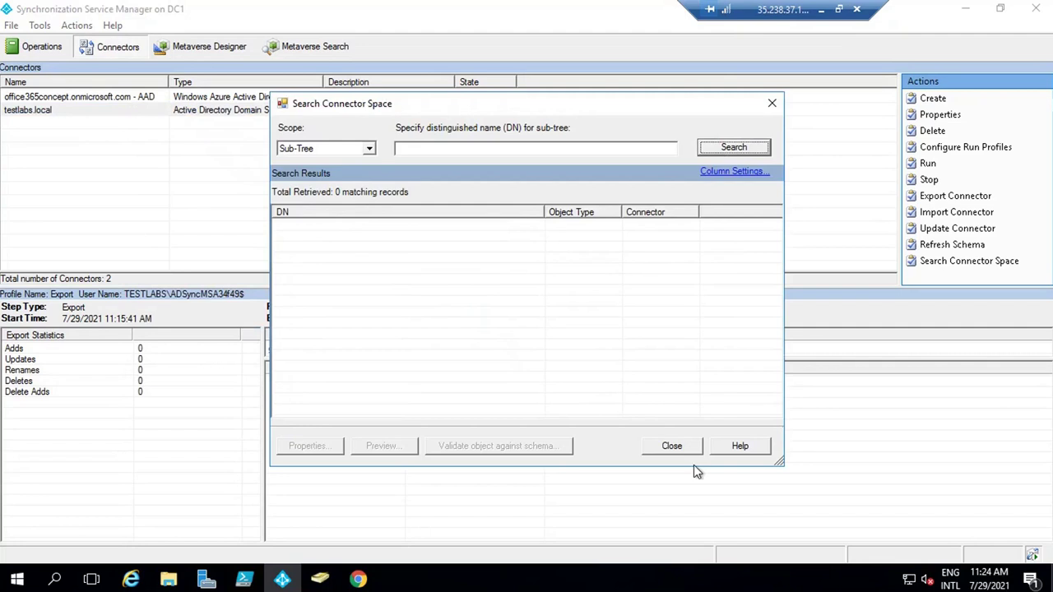
click(651, 446)
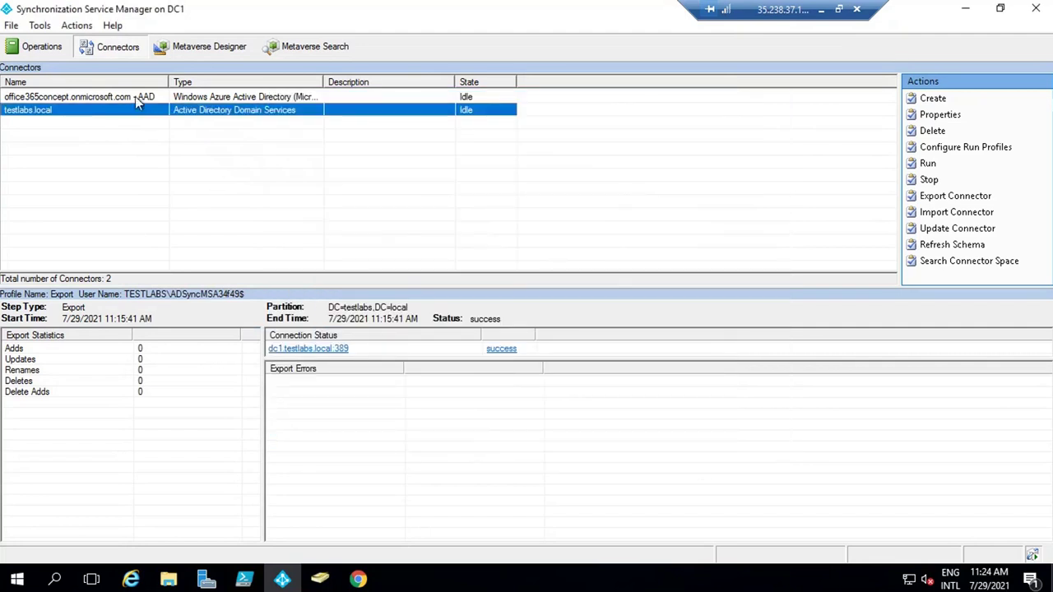
Step: Delete only the office365concept.onmicrosoft.com - AAD connector space
right_click(134, 96)
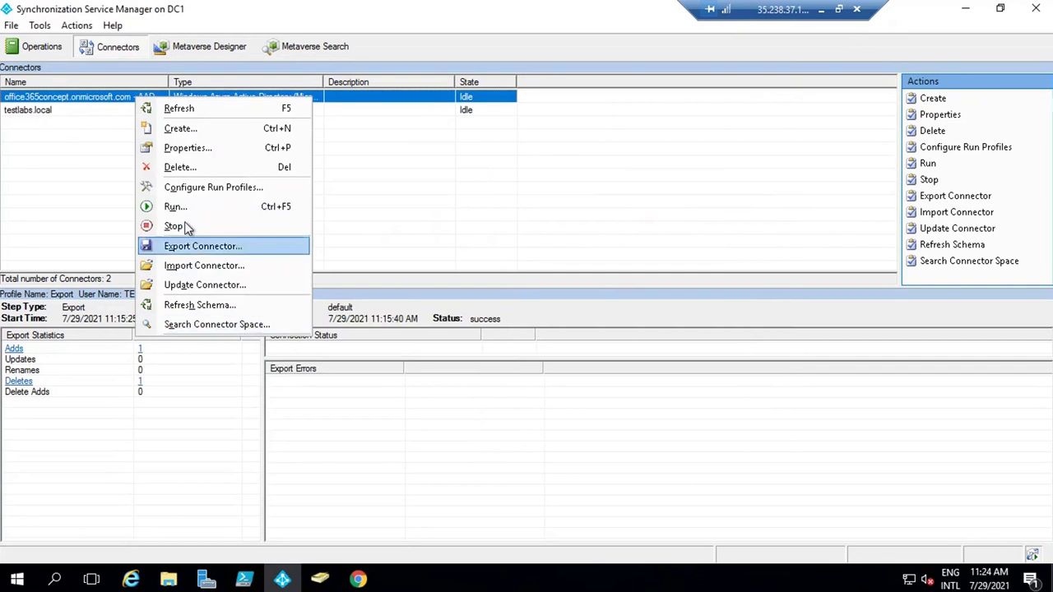
click(191, 167)
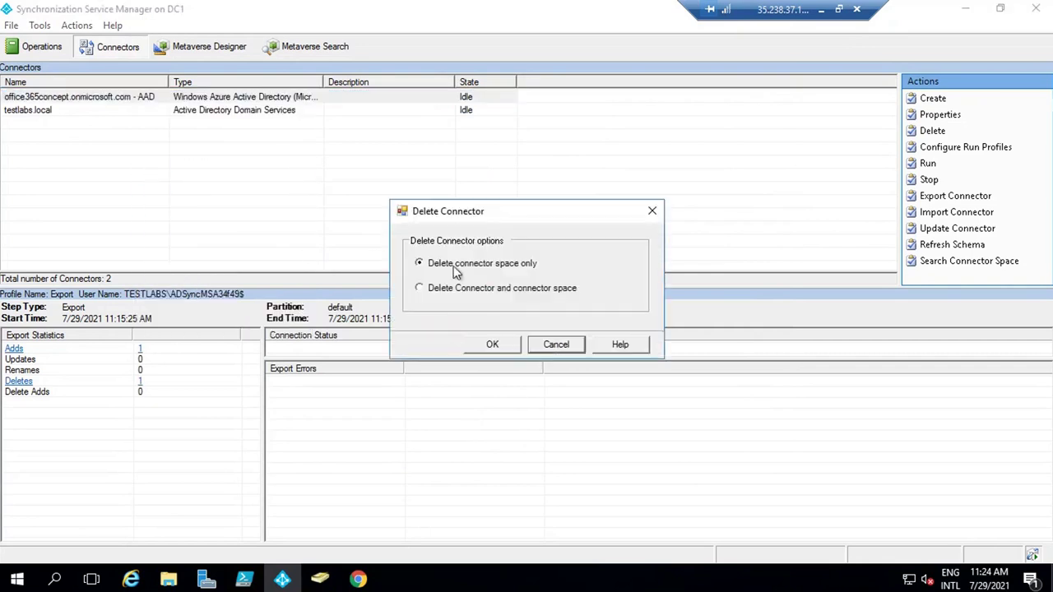
click(501, 347)
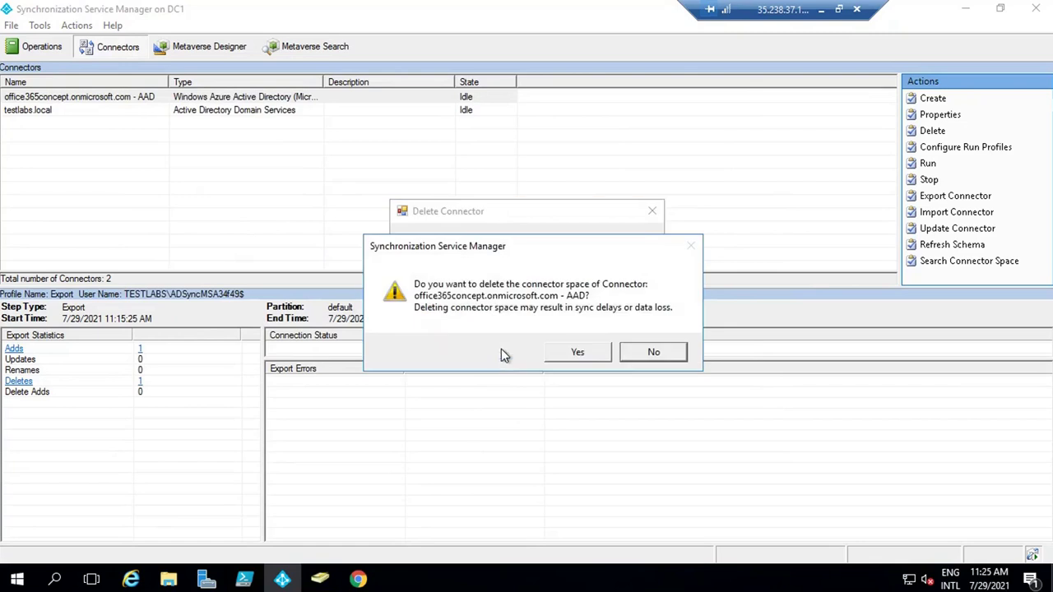
click(559, 352)
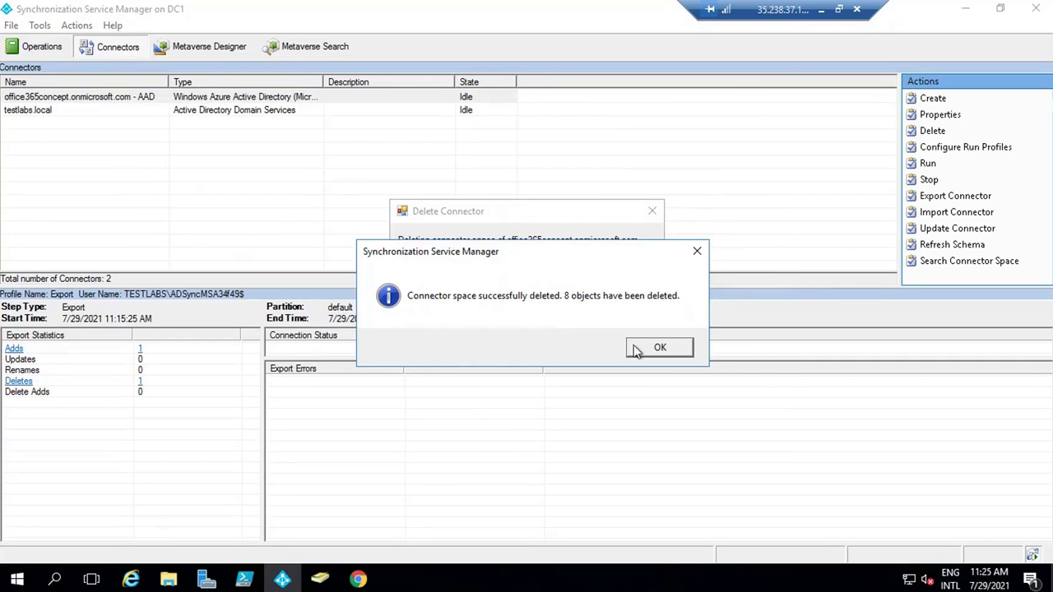
click(637, 348)
Step: Confirm the AAD connector space search now returns 0 records
right_click(153, 100)
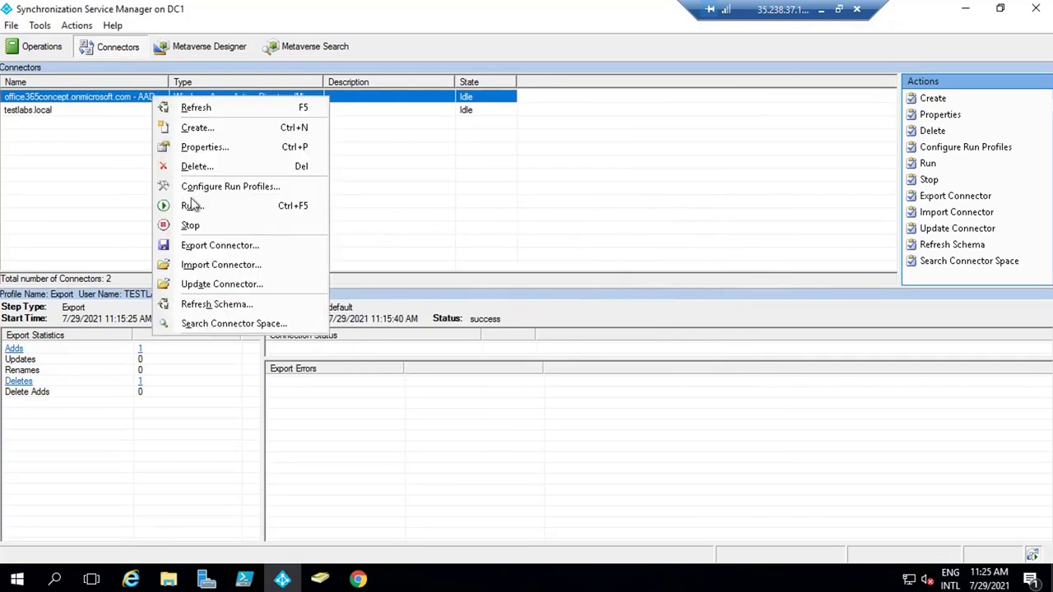
click(238, 326)
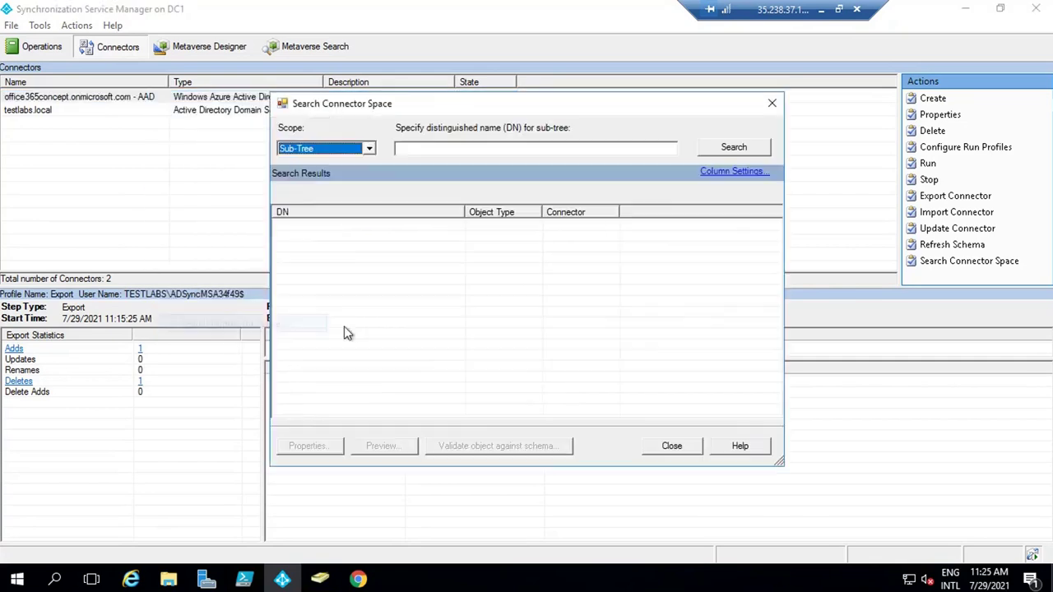
click(729, 146)
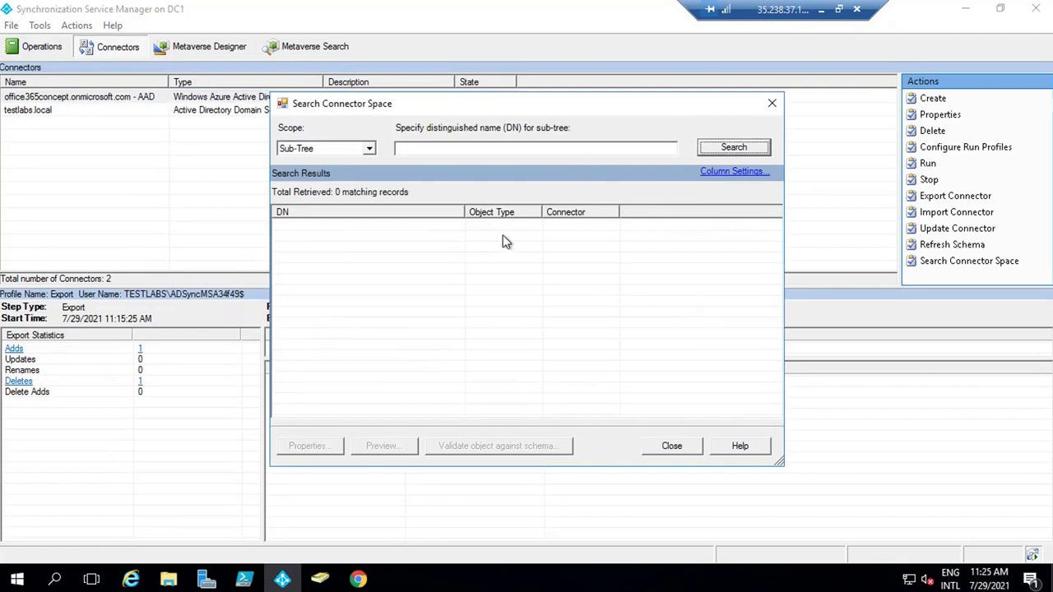
click(671, 446)
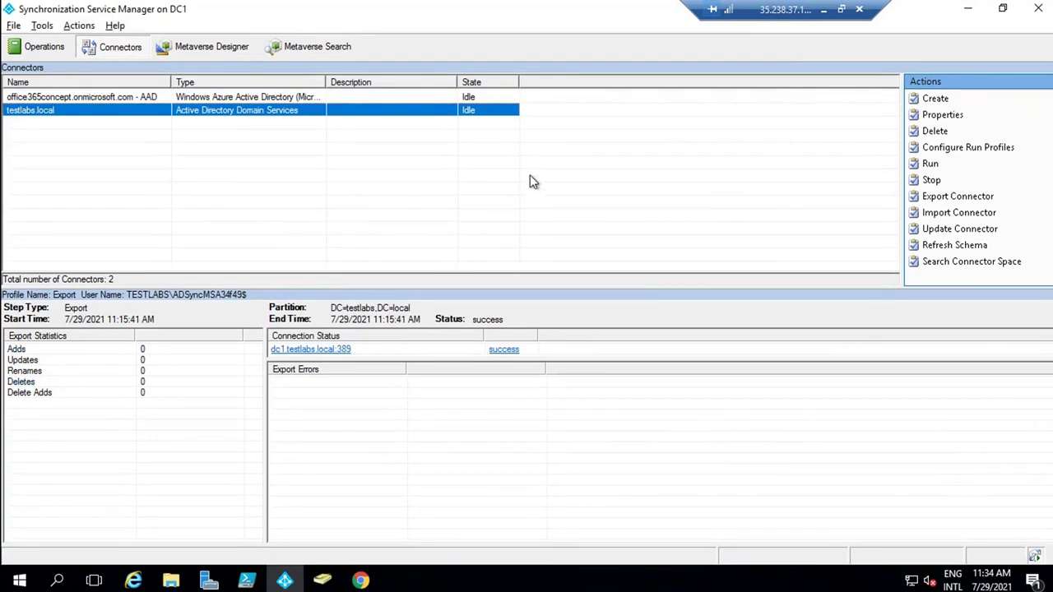
Step: Search the metaverse and open the single result, user 2, to view its properties
click(317, 50)
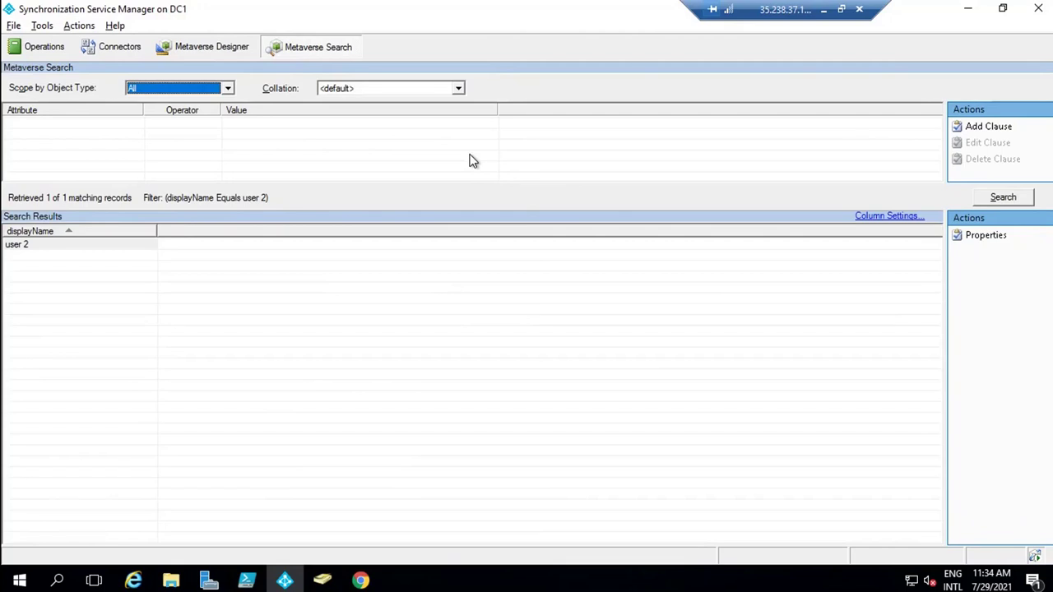
click(1003, 198)
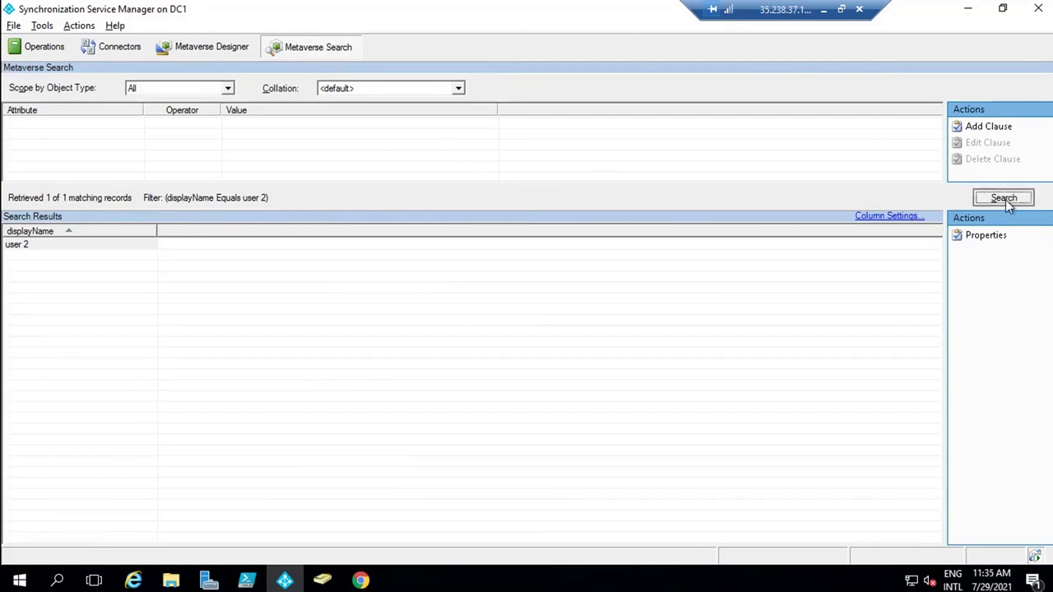
double_click(44, 248)
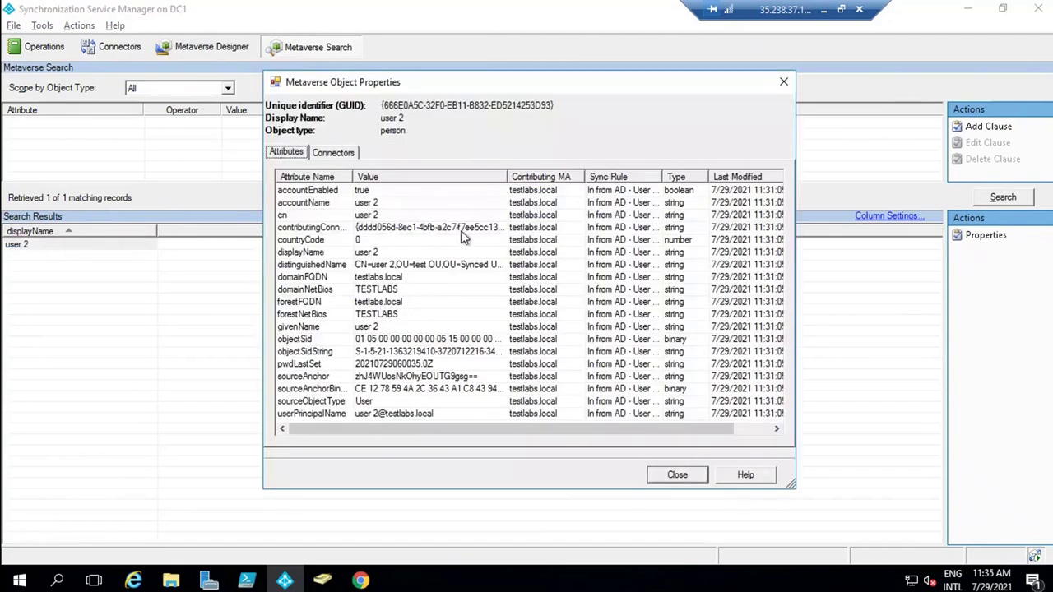
click(677, 475)
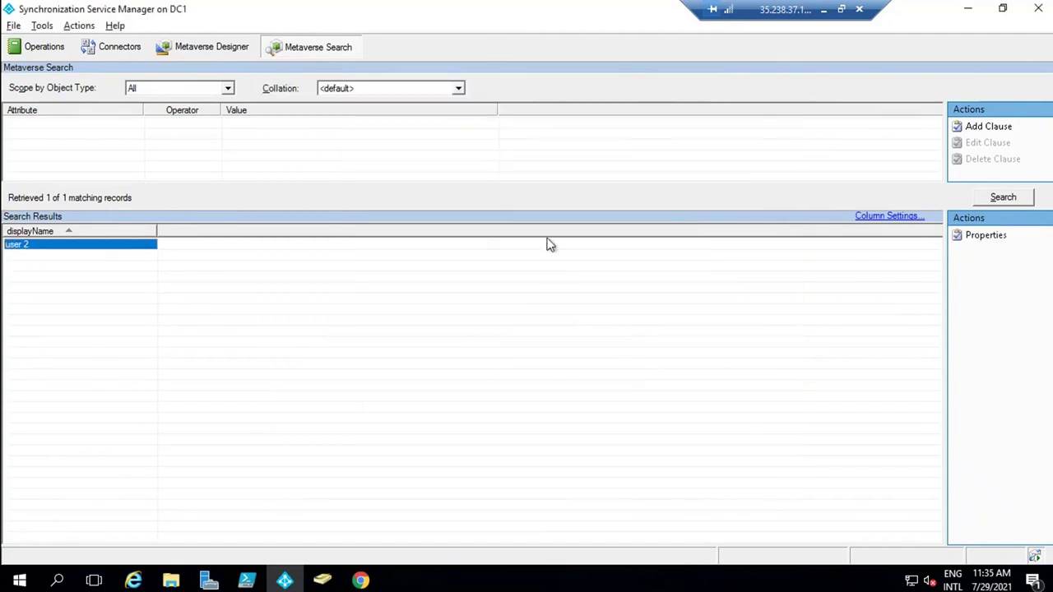
Step: Add a metaverse search clause displayName Equals user 2 and run the search
click(984, 125)
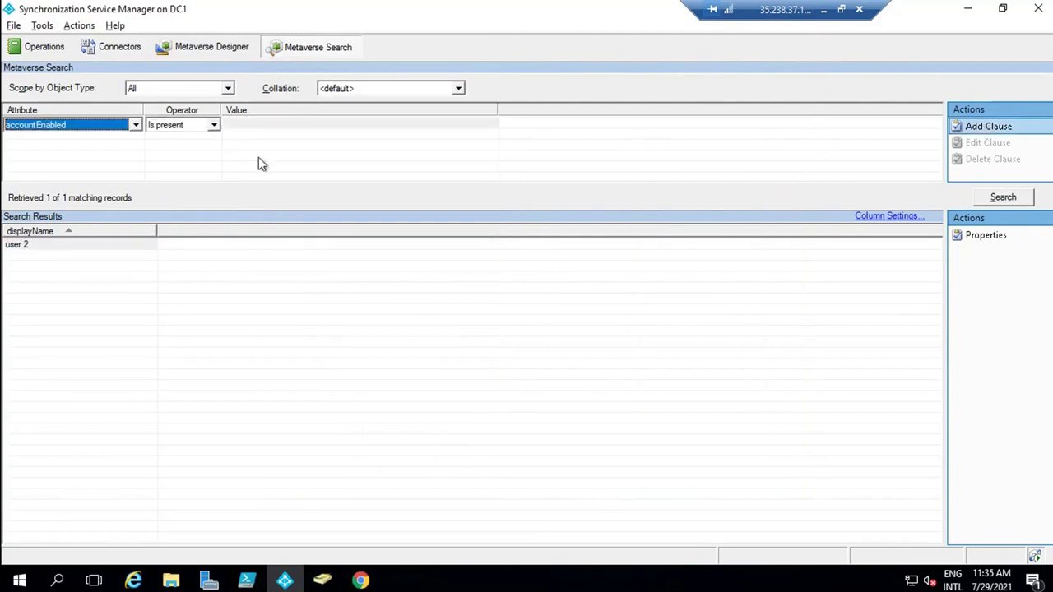
click(135, 125)
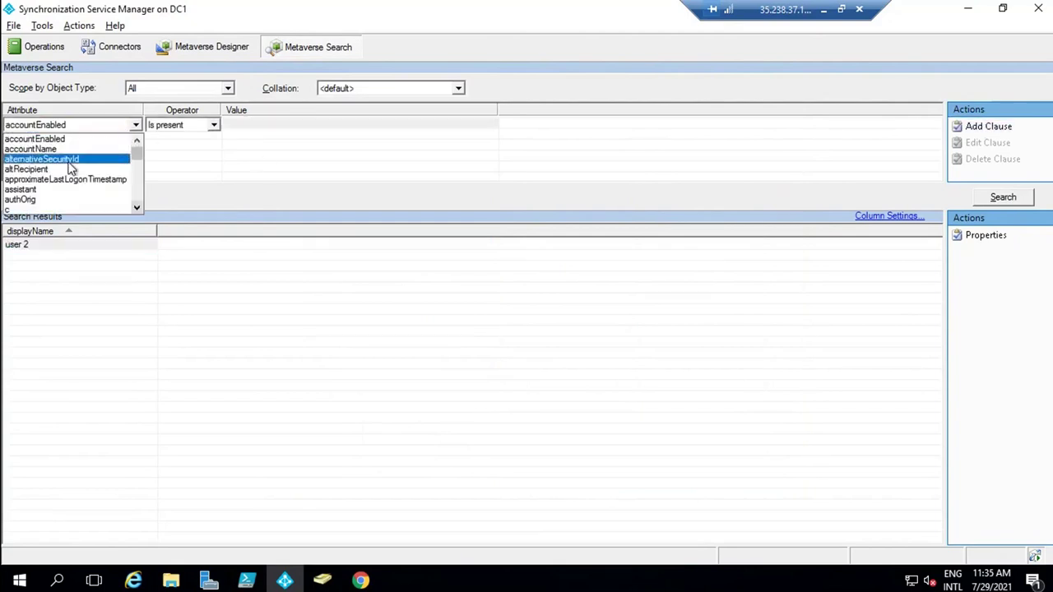
key(d)
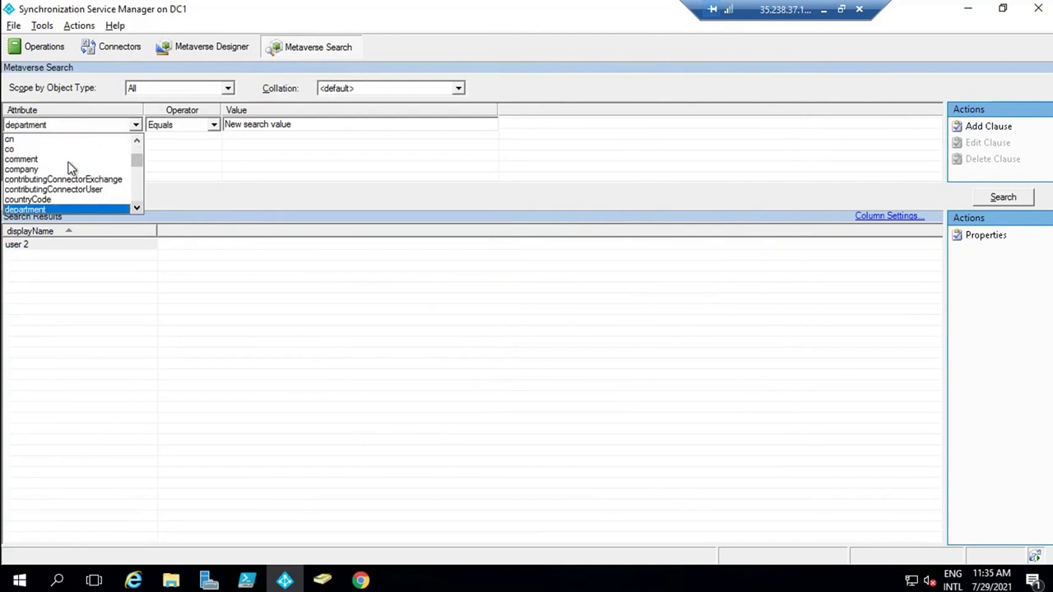
scroll(69, 168, down, 1)
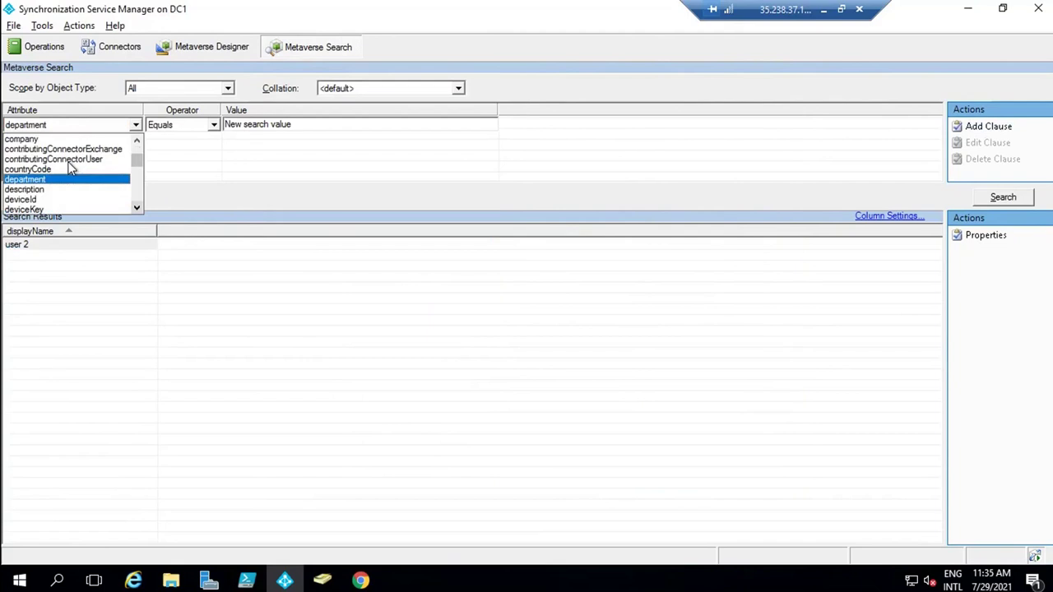
scroll(62, 178, down, 1)
scroll(61, 178, down, 1)
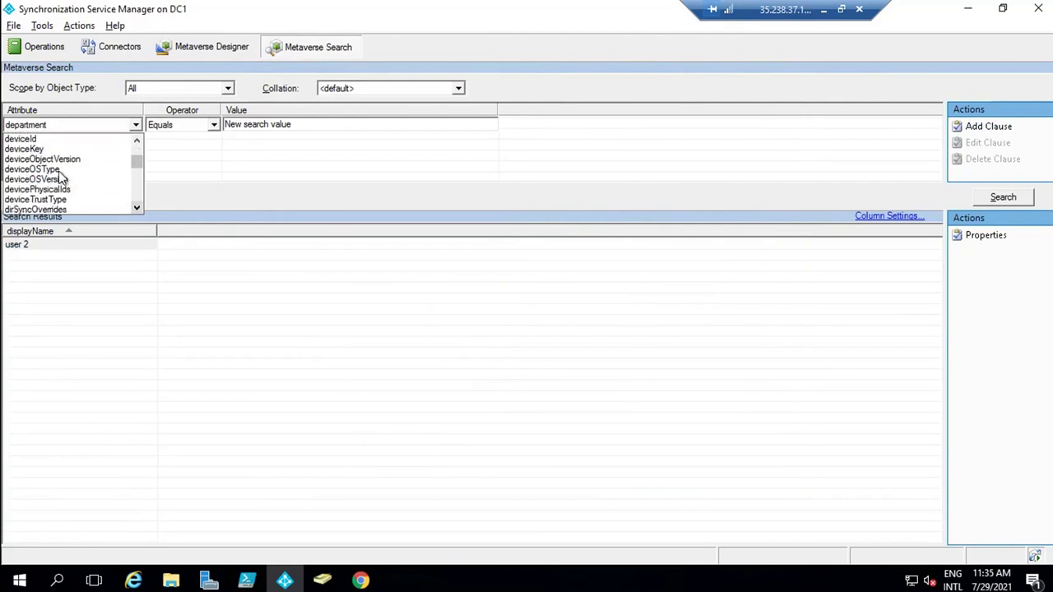
scroll(62, 179, down, 1)
scroll(62, 178, down, 1)
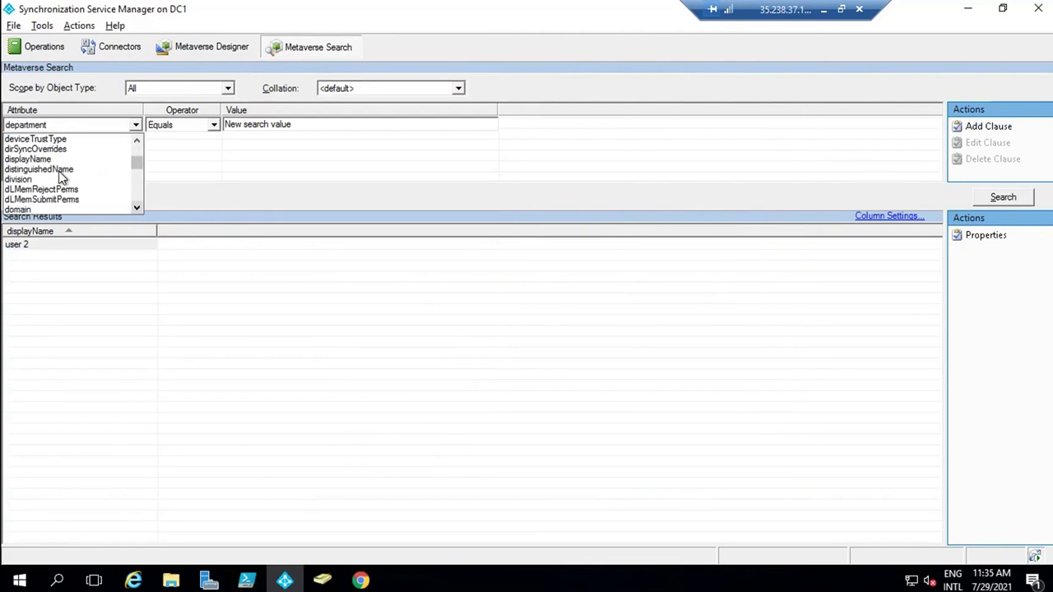
click(41, 159)
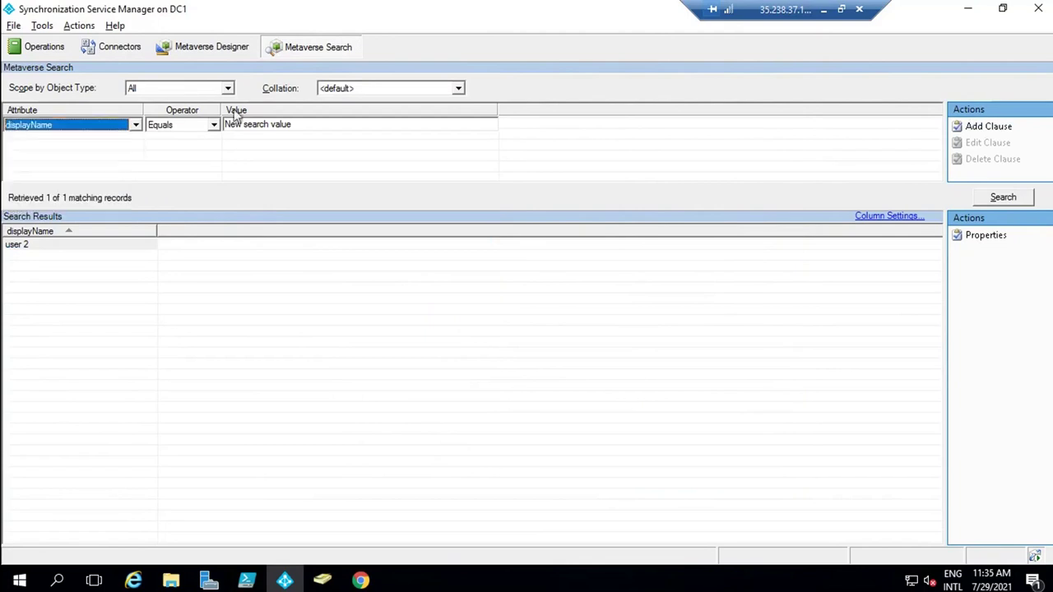
click(310, 125)
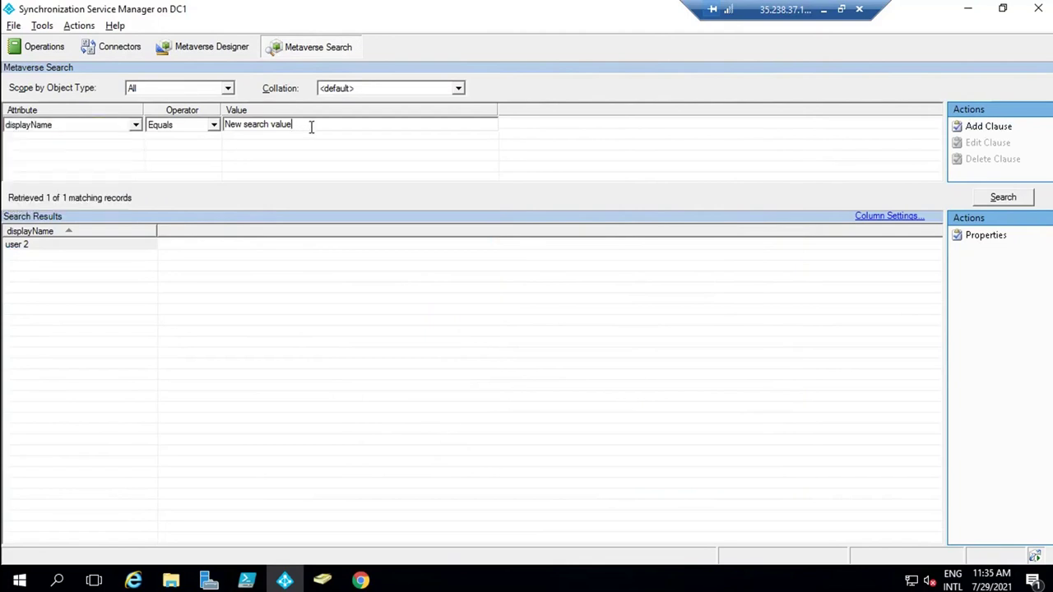
key(BackSpace)
key(BackSpace)
key(BackSpace)
key(BackSpace)
key(BackSpace)
key(BackSpace)
key(BackSpace)
key(BackSpace)
key(BackSpace)
key(BackSpace)
key(BackSpace)
key(BackSpace)
key(BackSpace)
key(BackSpace)
key(BackSpace)
text(u)
click(1002, 198)
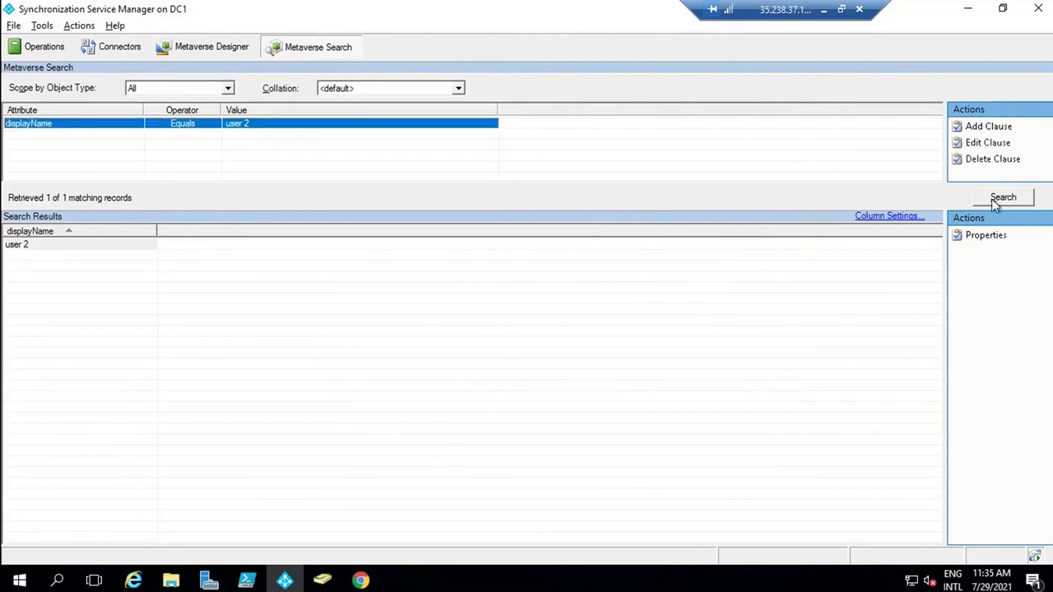
Step: Open user 2's metaverse object and view its testlabs.local and AAD connectors
double_click(72, 249)
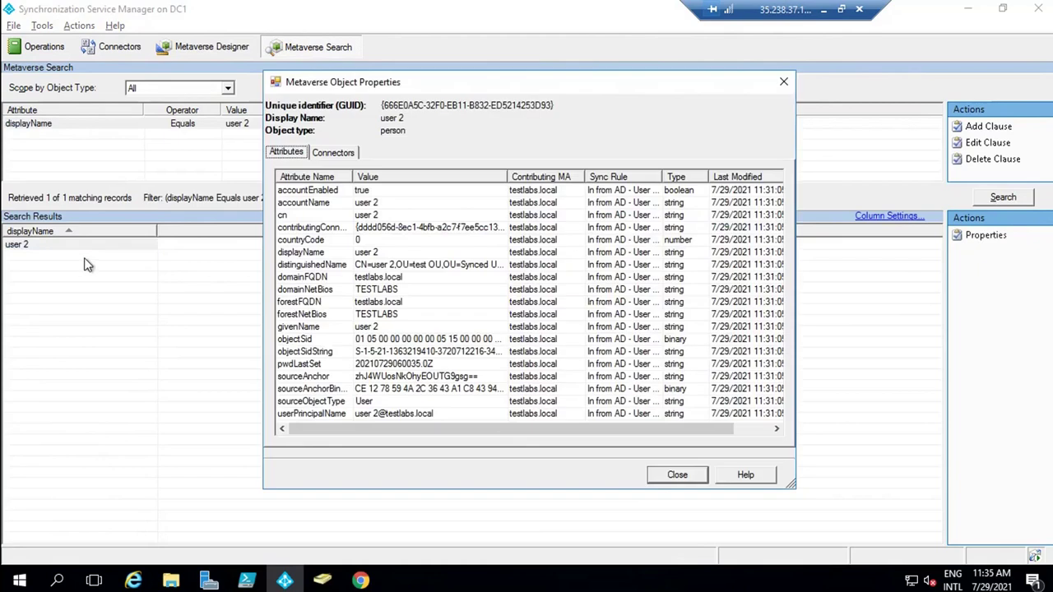
click(330, 152)
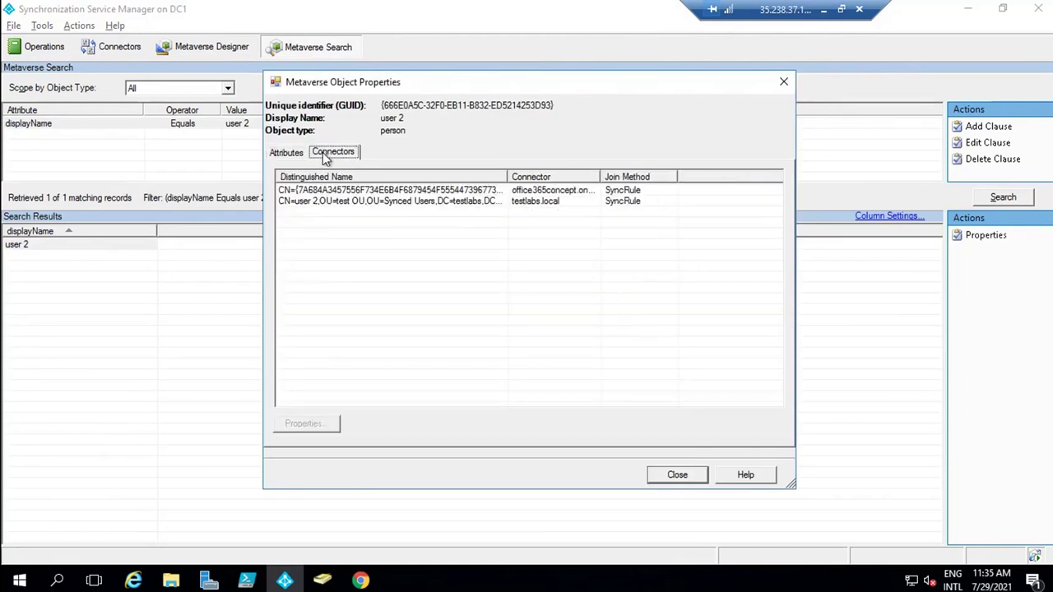
drag(604, 174, 714, 176)
click(584, 202)
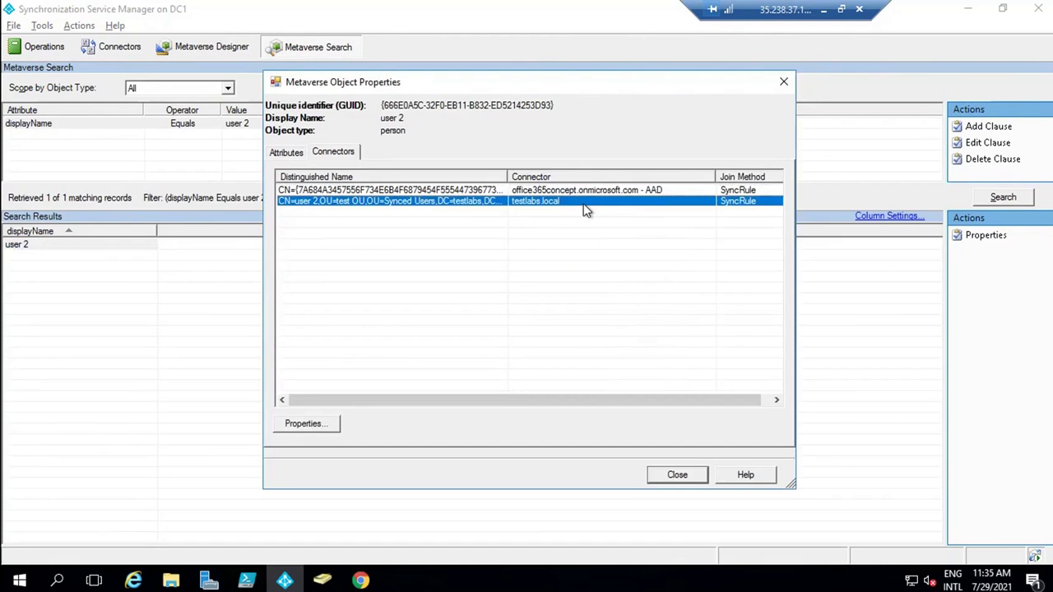
click(678, 191)
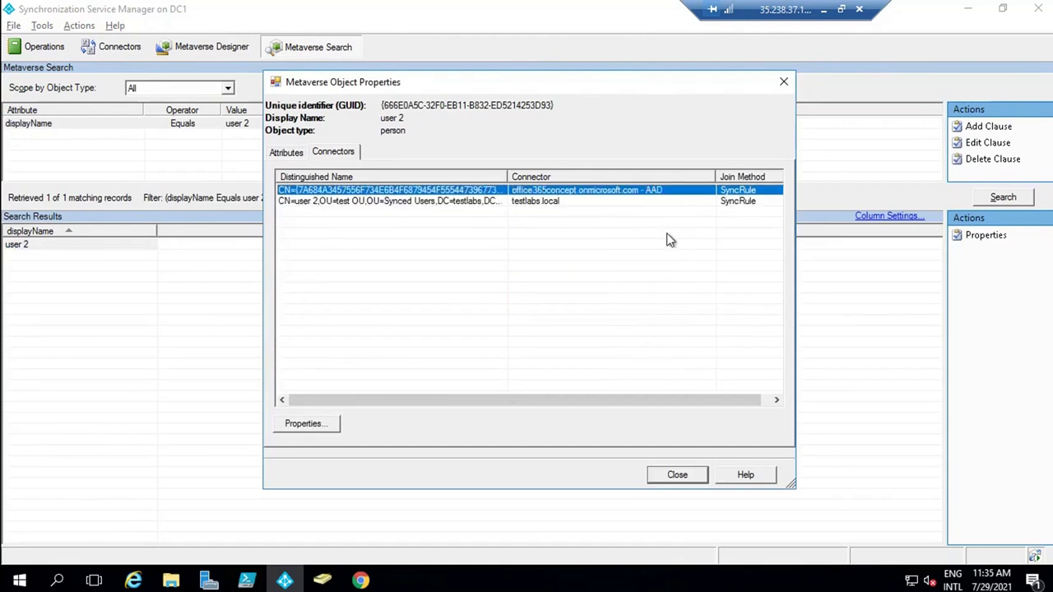
Step: Inspect user 2's on-premises connector object, then its AAD object with attributes pending add
double_click(576, 206)
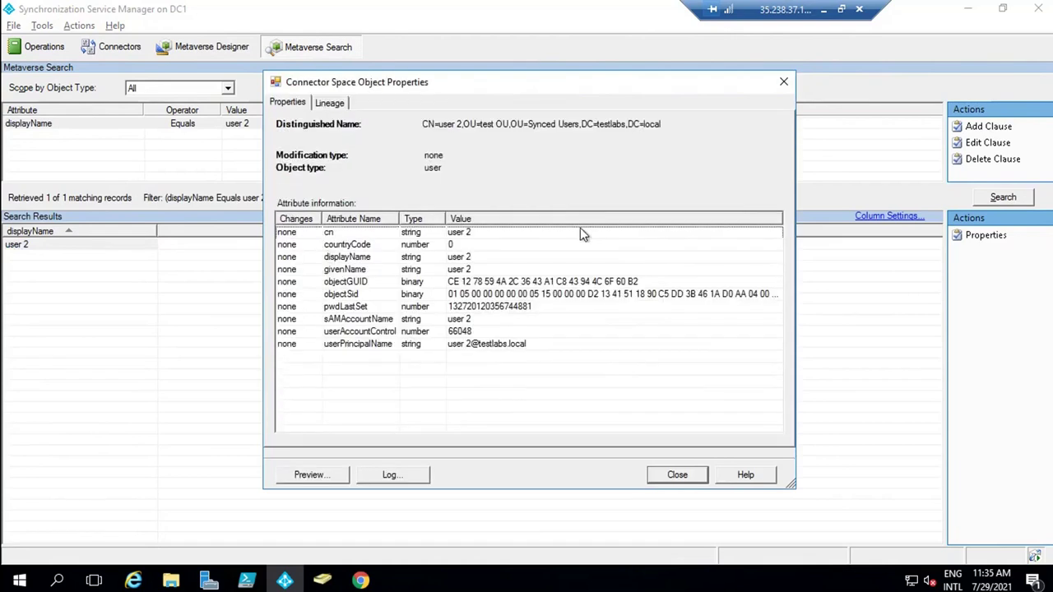
click(477, 257)
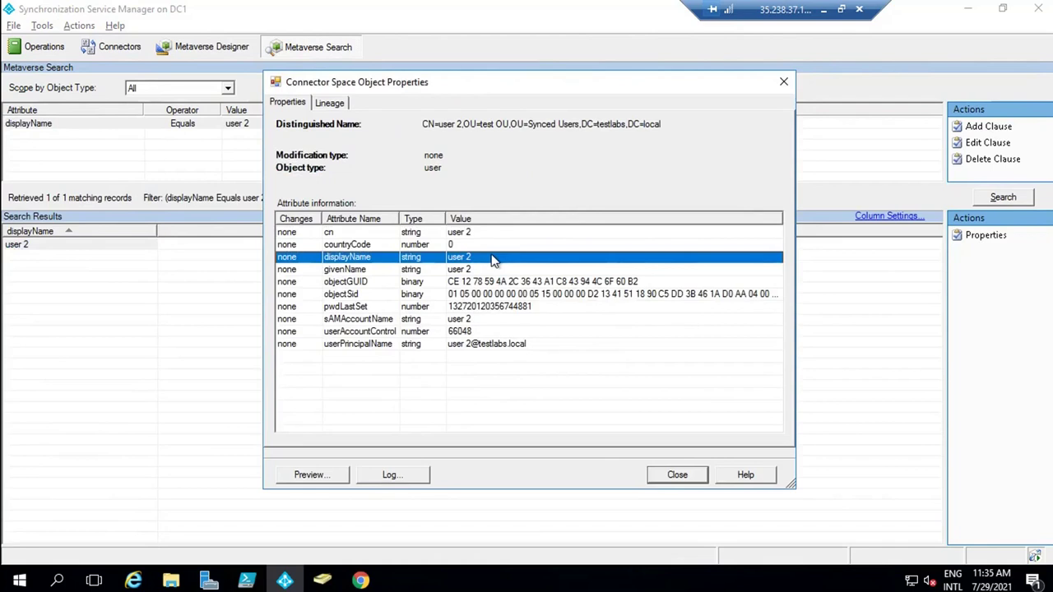
drag(676, 475, 616, 272)
key(Escape)
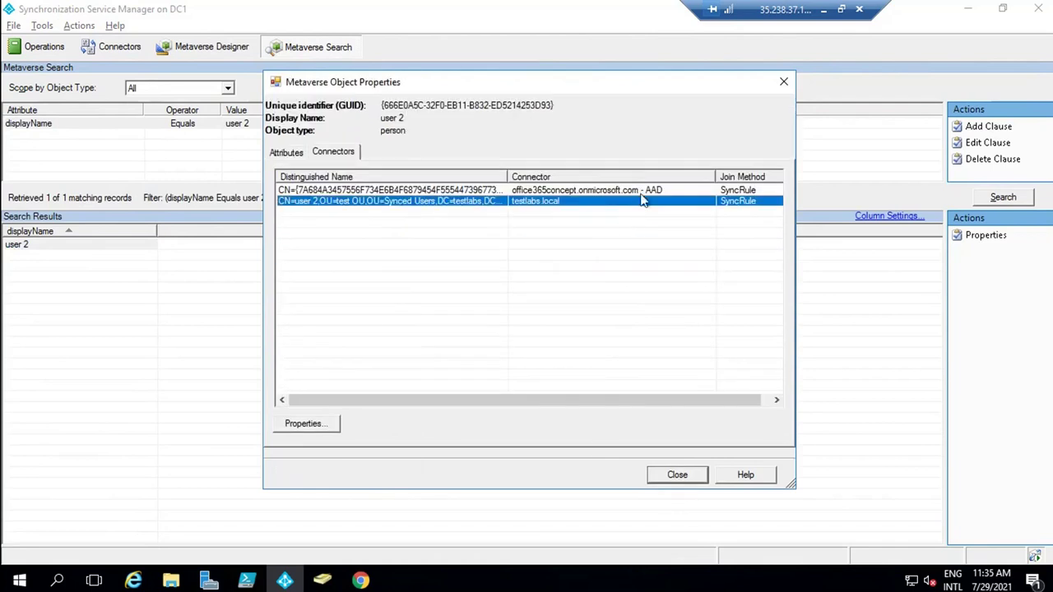
double_click(640, 191)
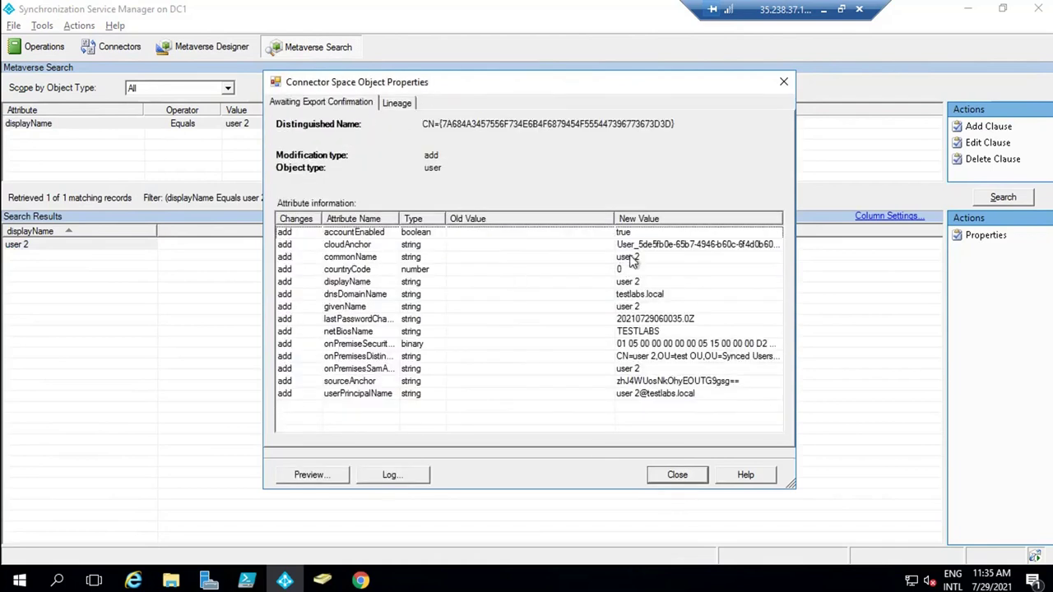
click(627, 259)
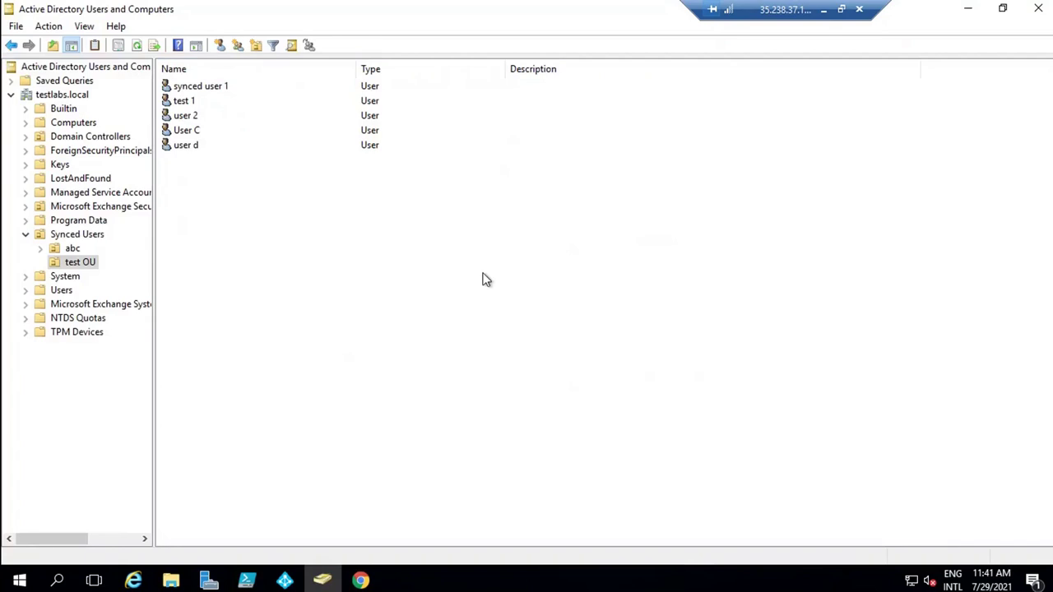
Step: Create a new distribution-type group named 'Distribution Group 1' in the test OU
right_click(483, 274)
mouse_move(527, 339)
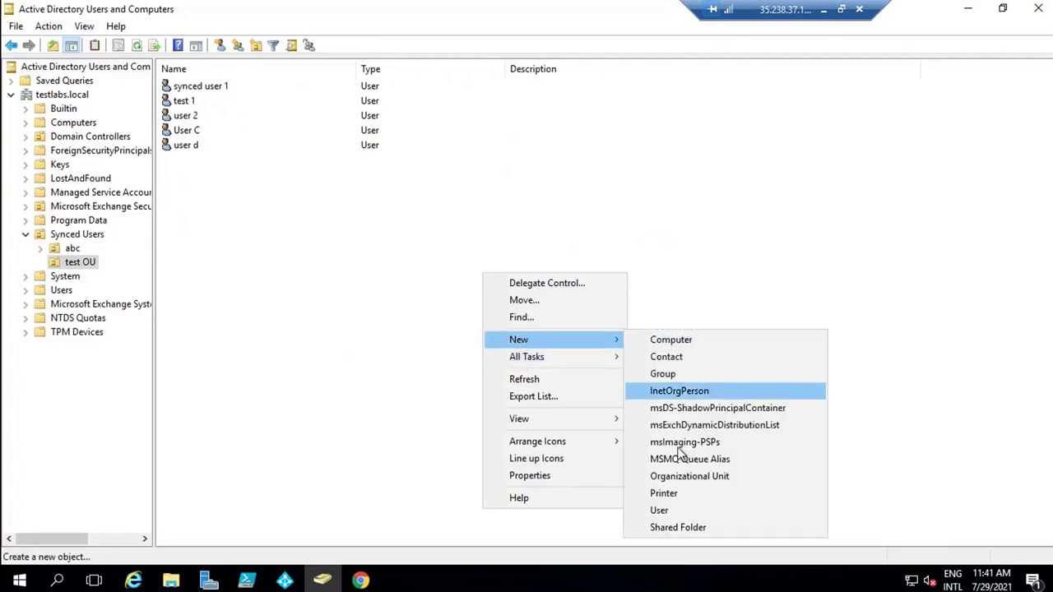
click(662, 375)
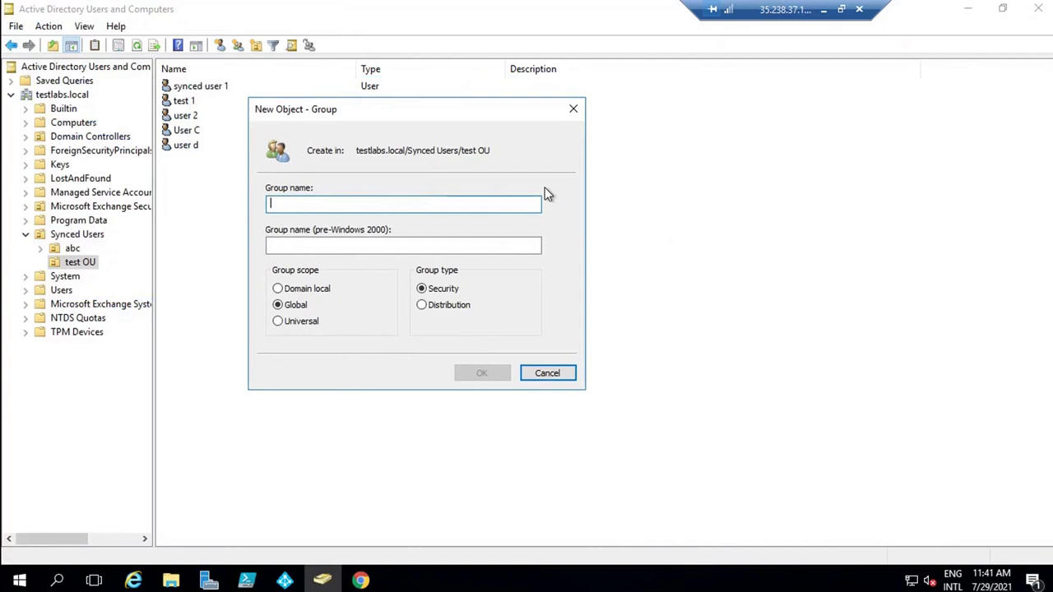
text(Distribution)
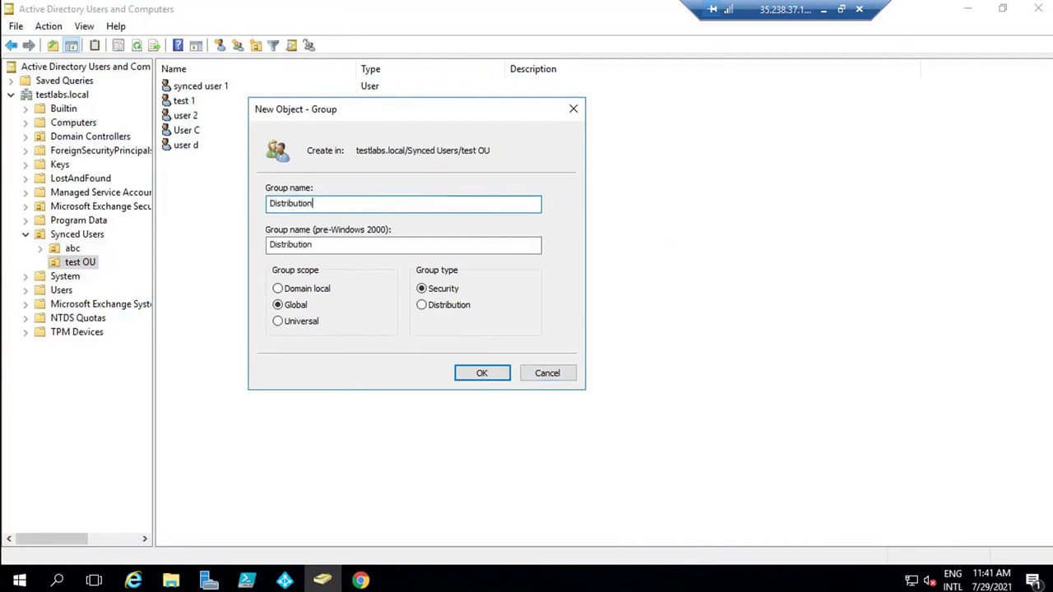
text( Group 1)
key(alt+d)
click(482, 376)
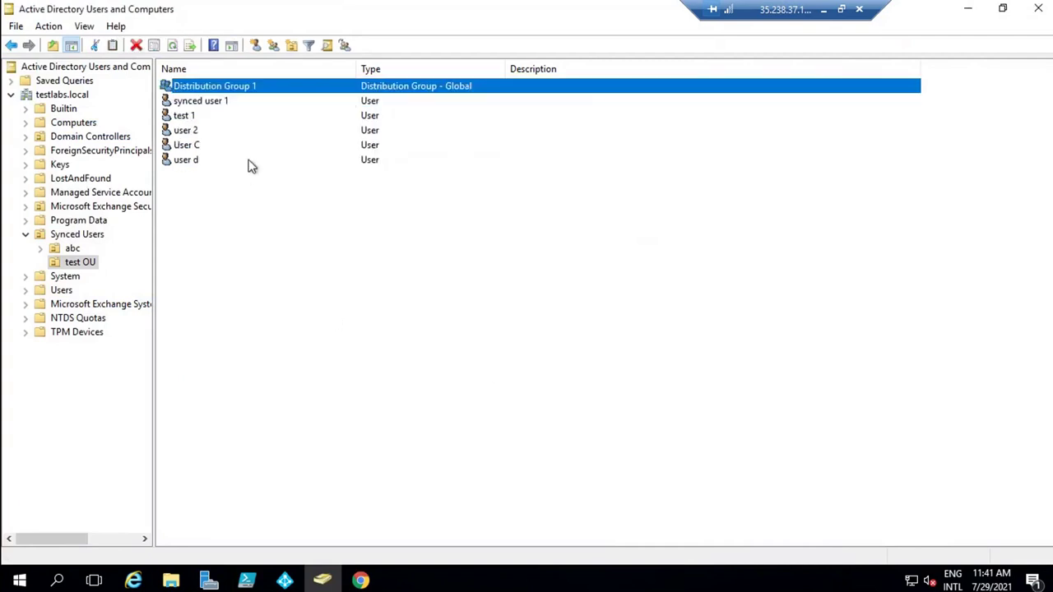
Step: Enter an e-mail address for Distribution Group 1 in its properties and save
double_click(247, 88)
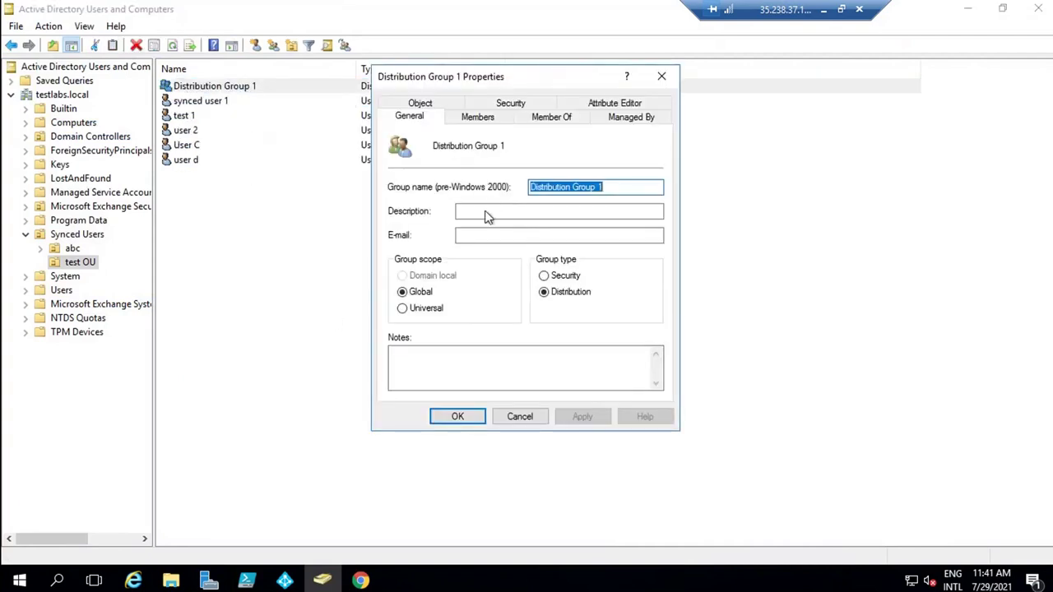
click(473, 236)
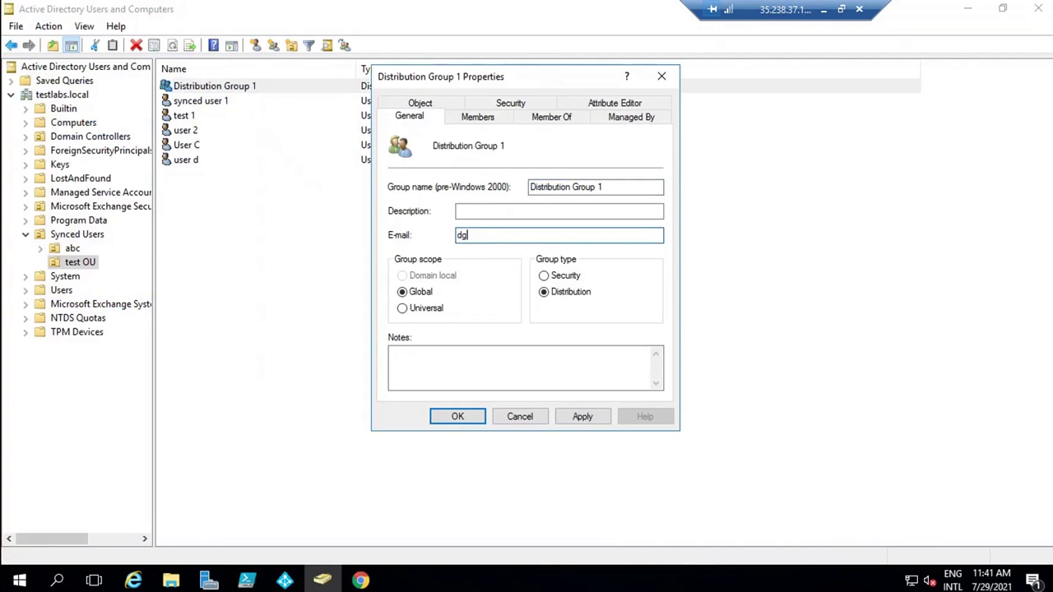
click(581, 417)
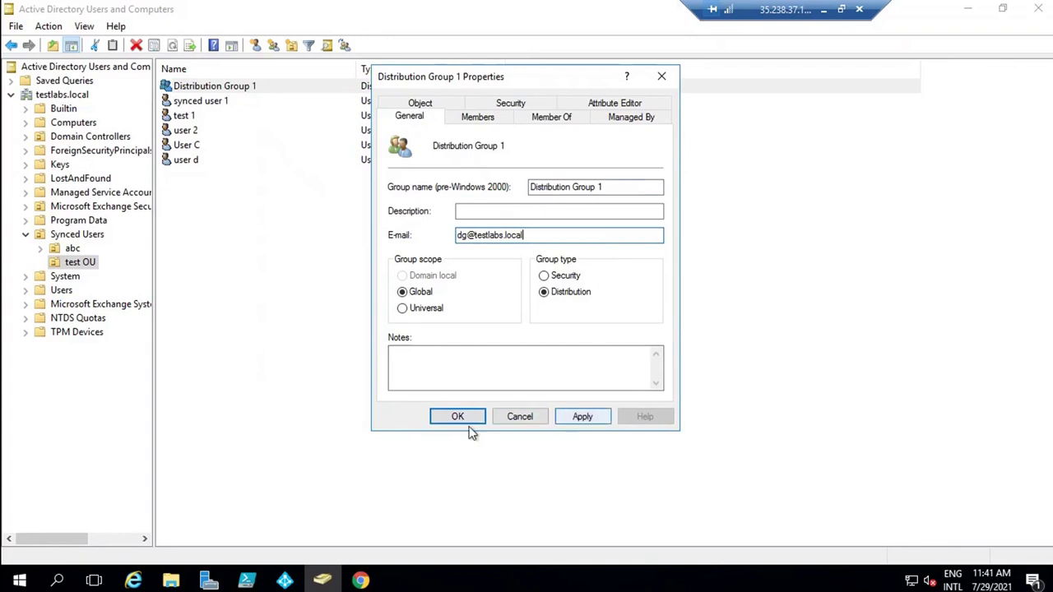
click(449, 418)
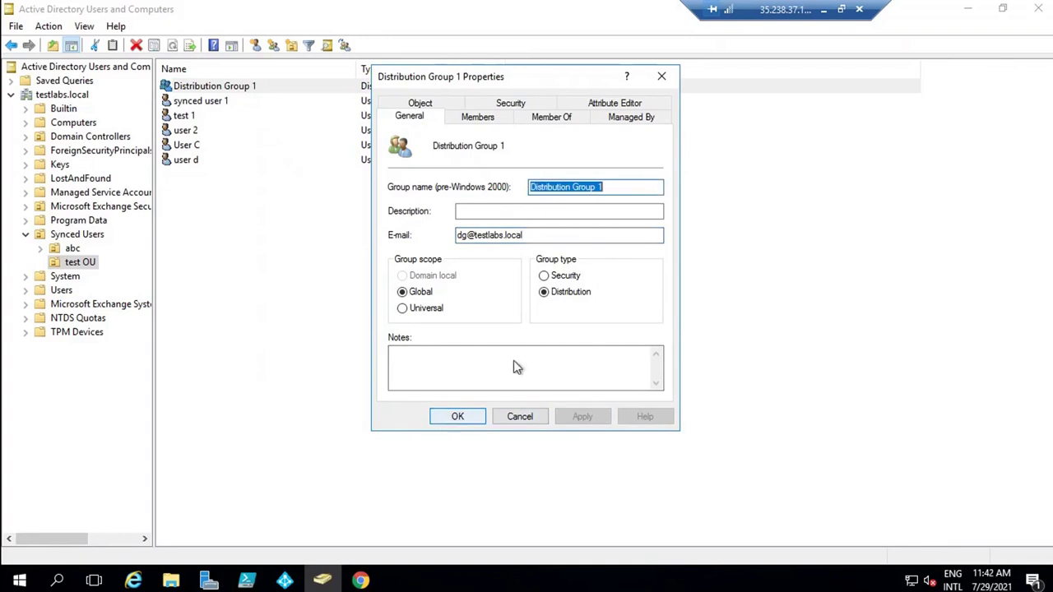
Step: Add user 2 to Distribution Group 1's members and save the group
click(237, 97)
double_click(237, 91)
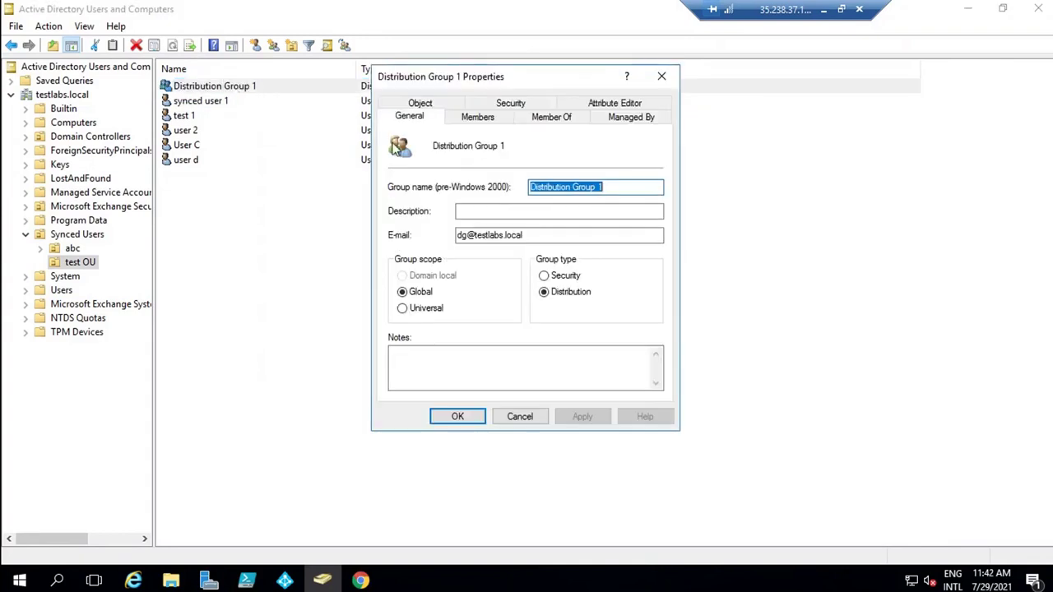
click(478, 118)
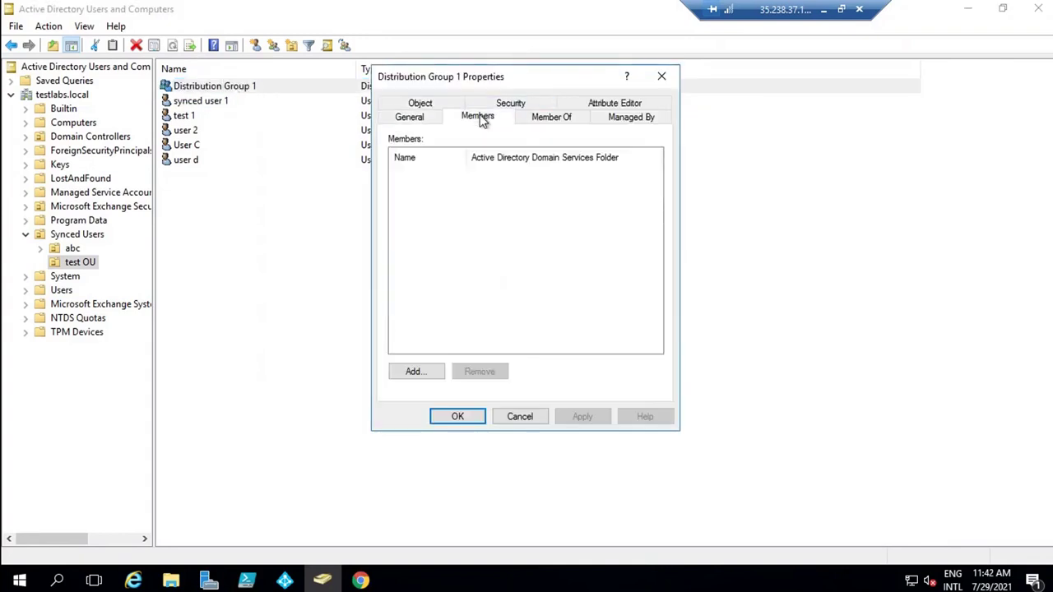
click(436, 375)
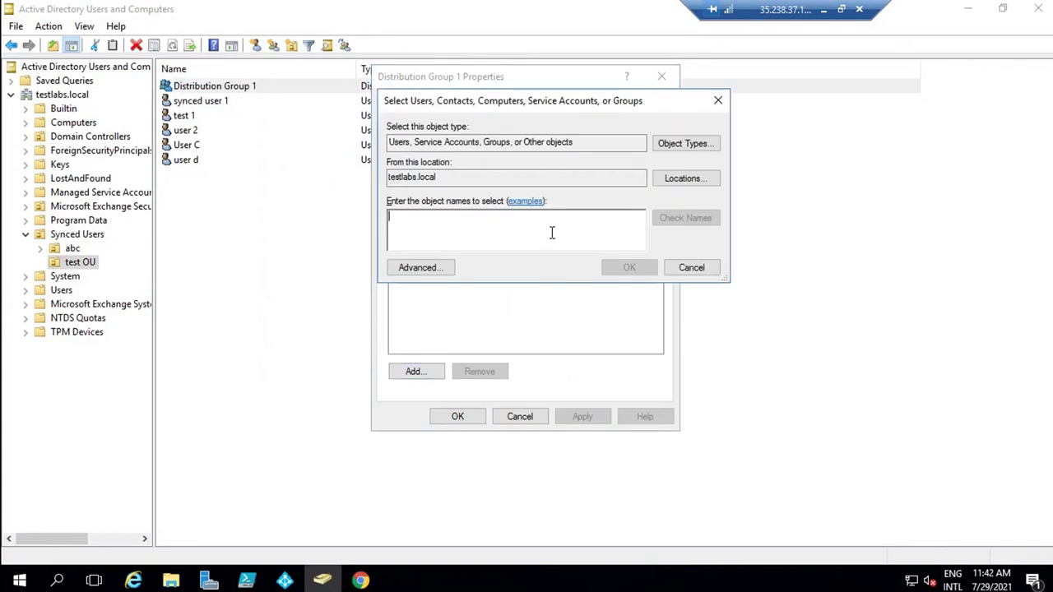
text(user 2)
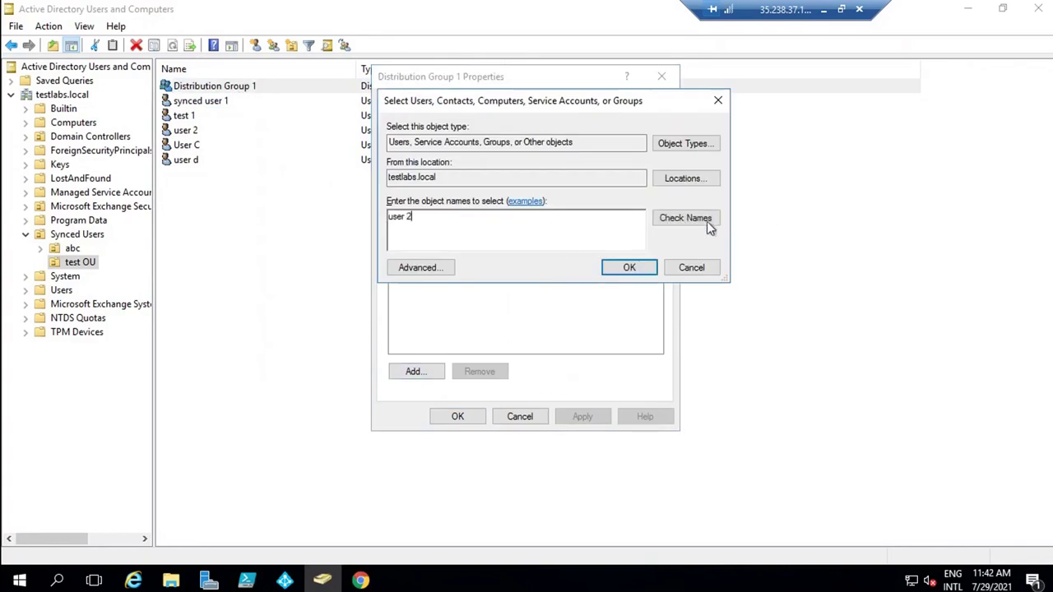
click(683, 218)
click(629, 268)
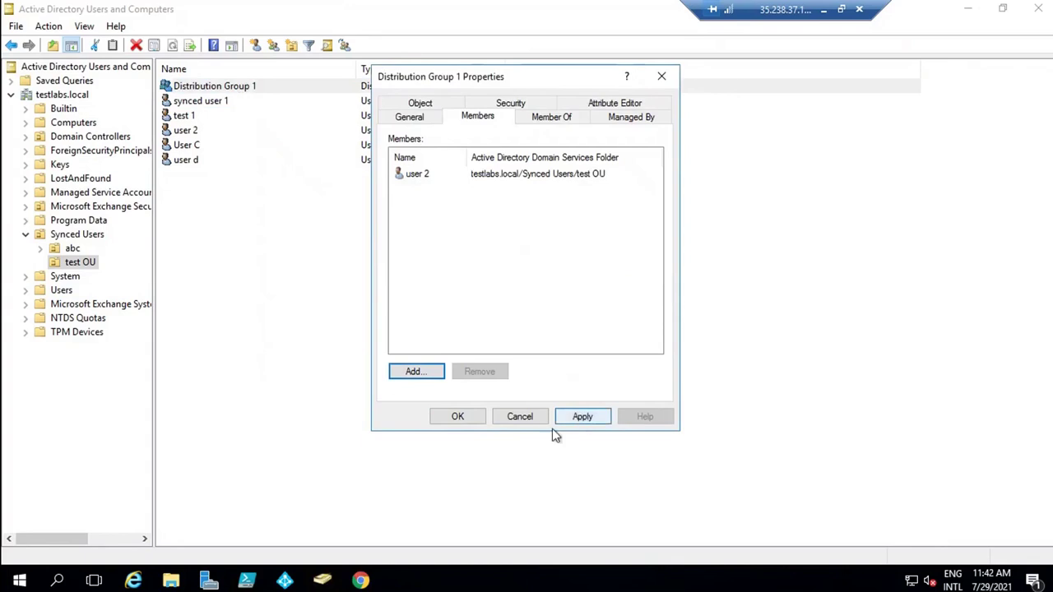
click(458, 416)
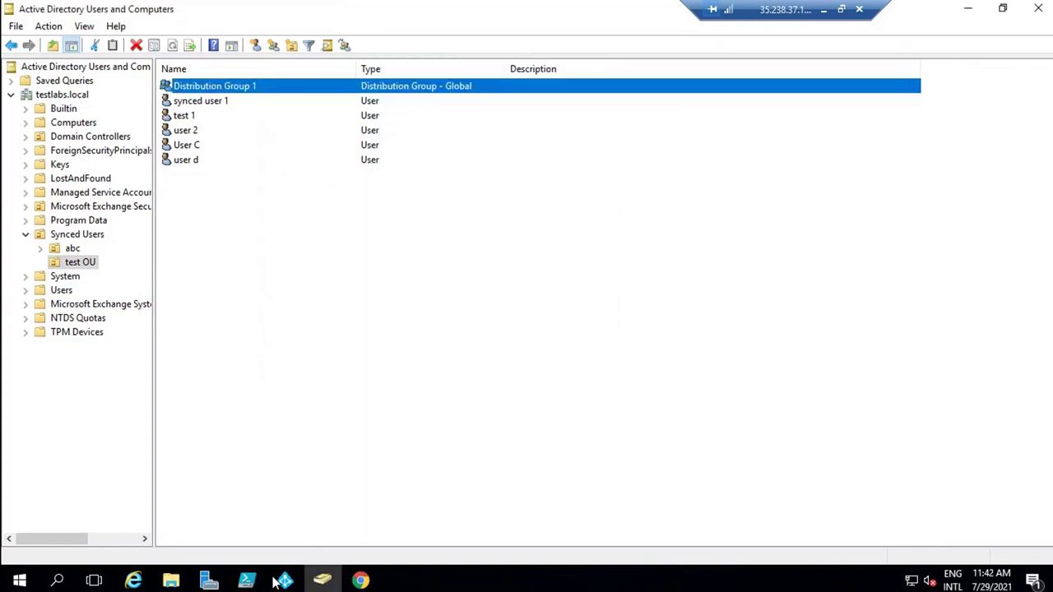
Step: Rerun the Start-ADSyncSyncCycle -PolicyType Delta sync in PowerShell ISE
click(246, 580)
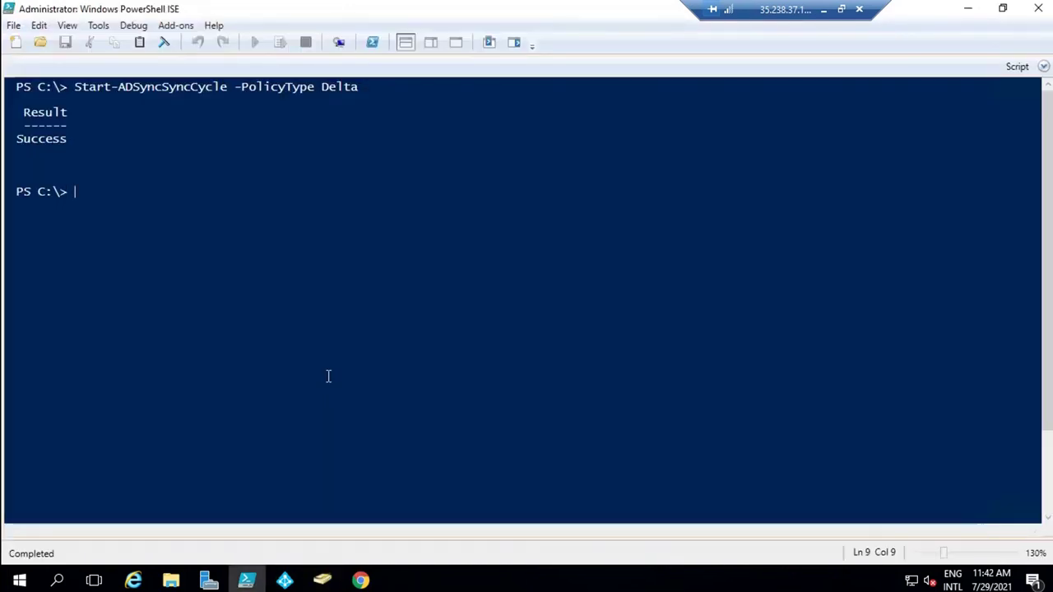
key(Up)
key(Return)
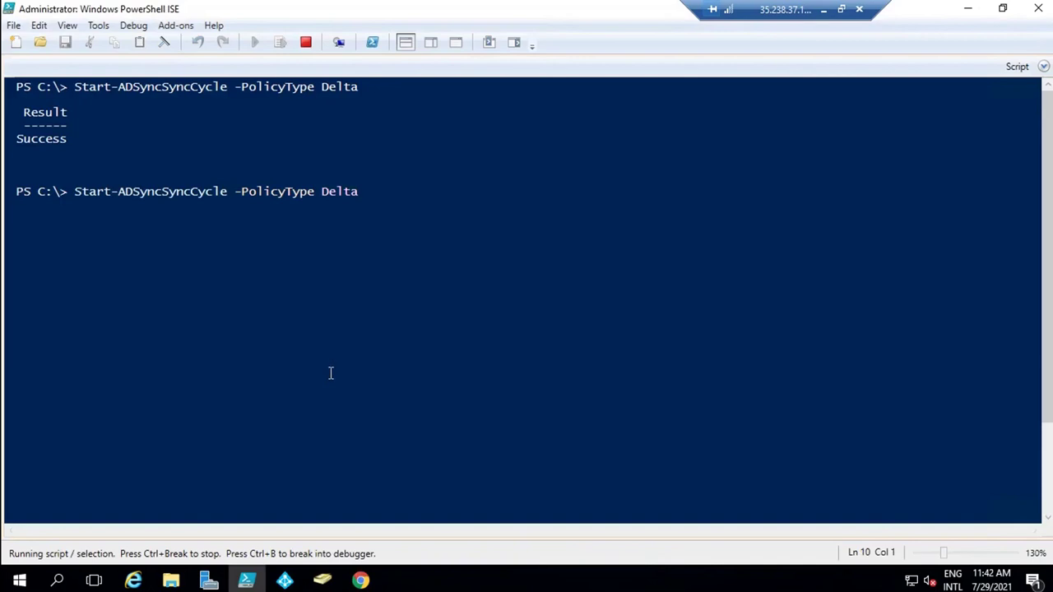
click(284, 581)
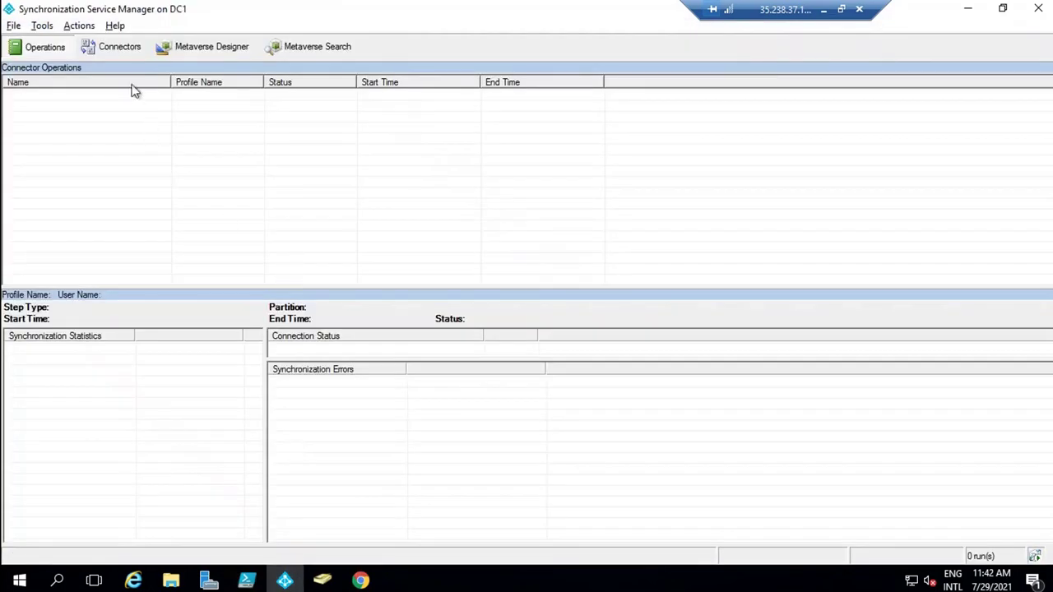
Step: Review the Distribution Group 1 object and attributes added by the testlabs.local Delta Import
click(92, 47)
click(46, 46)
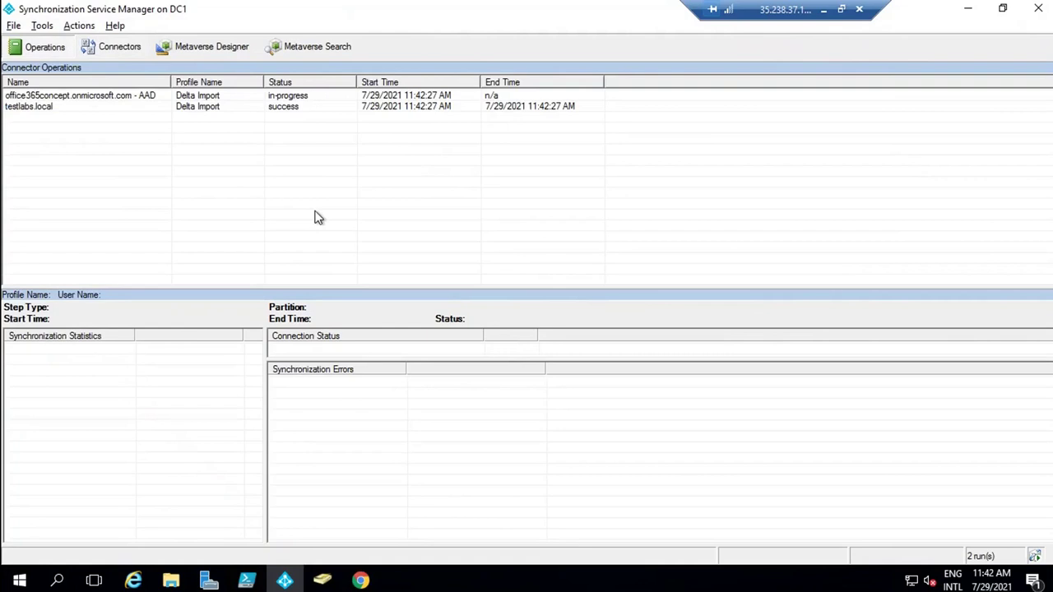
click(220, 109)
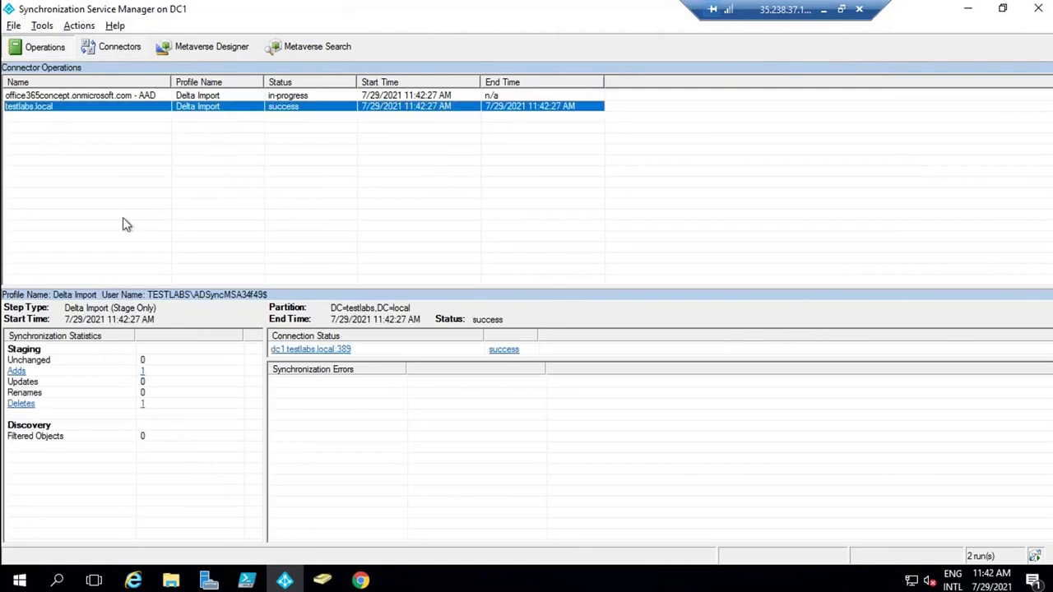
click(143, 373)
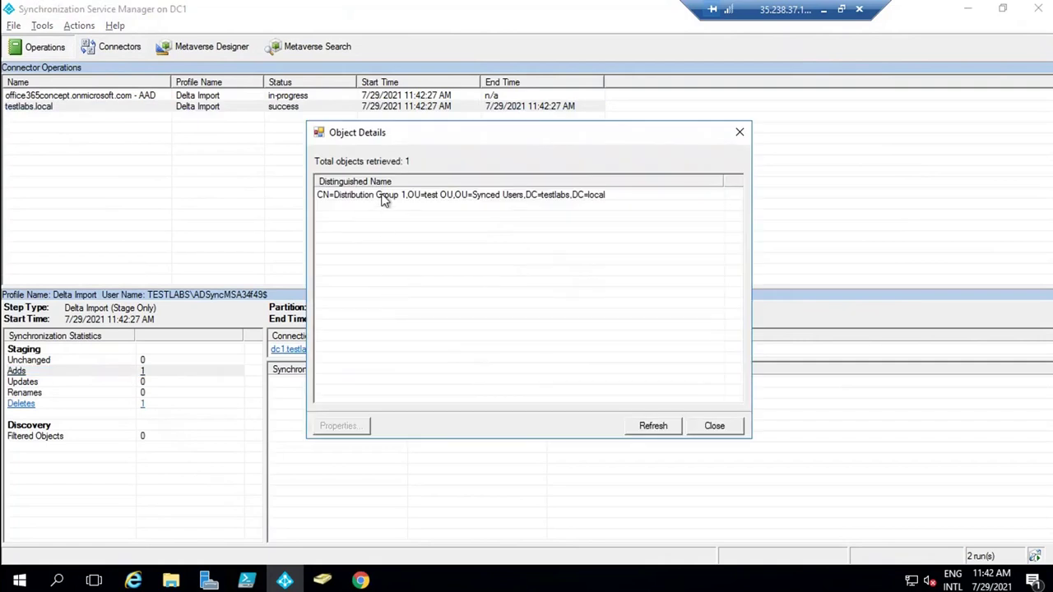
double_click(387, 197)
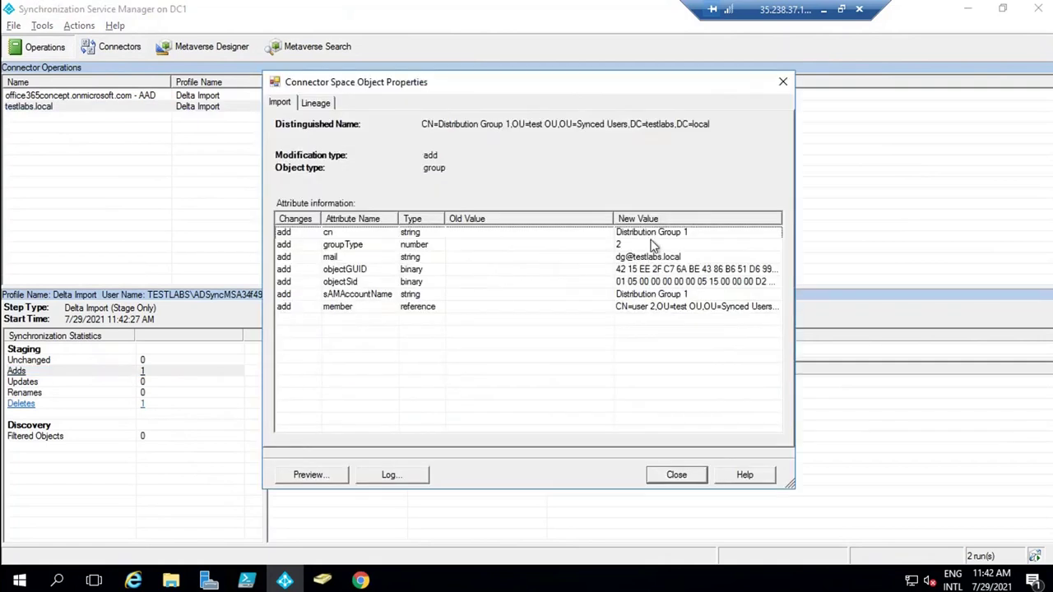
click(653, 238)
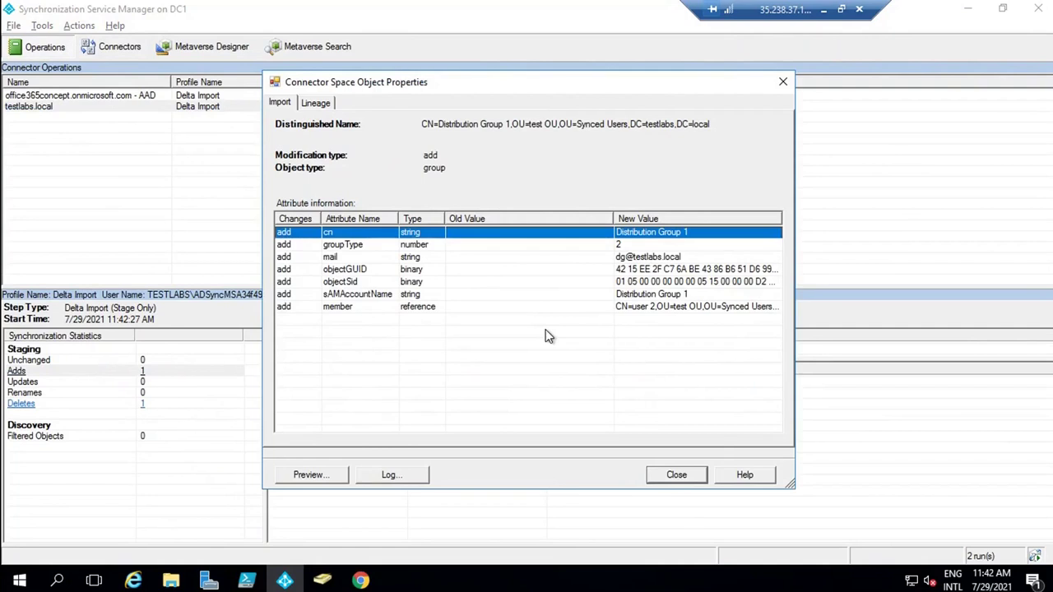
click(676, 477)
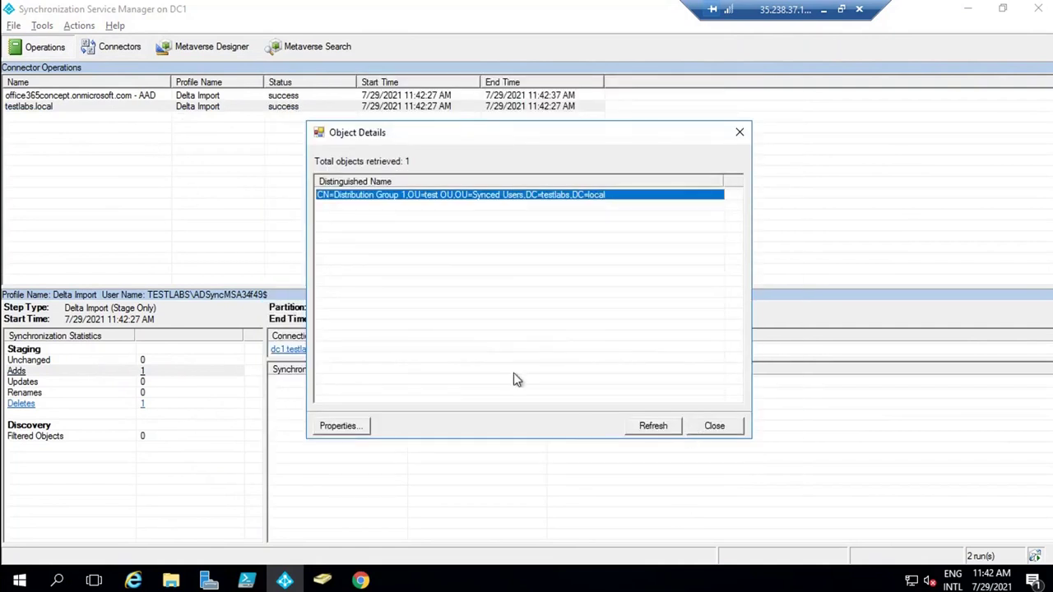
key(Escape)
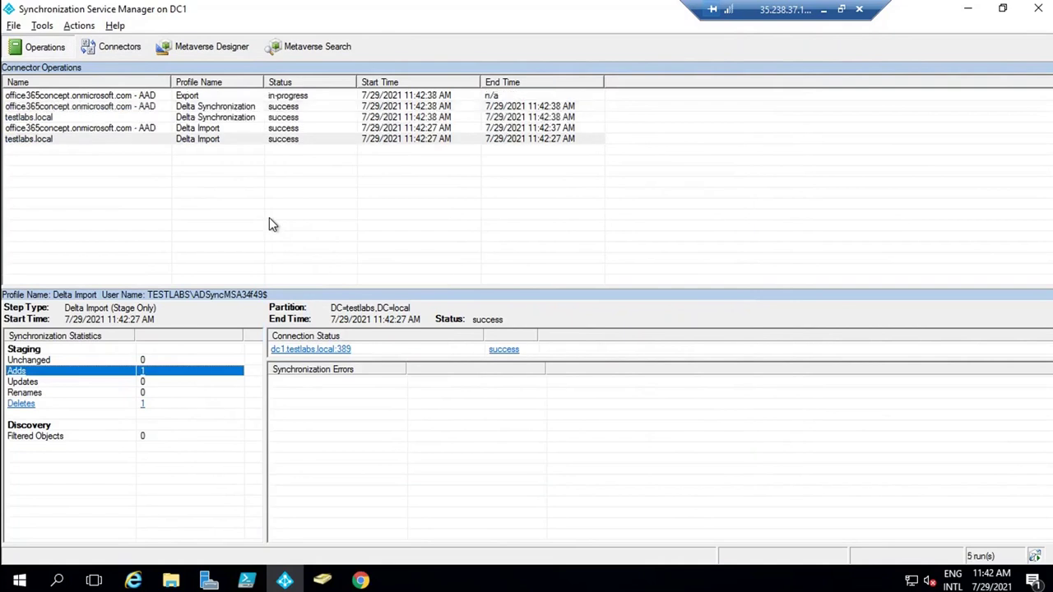
Step: Check the AAD Export run's added group object and its commonName attribute
click(201, 99)
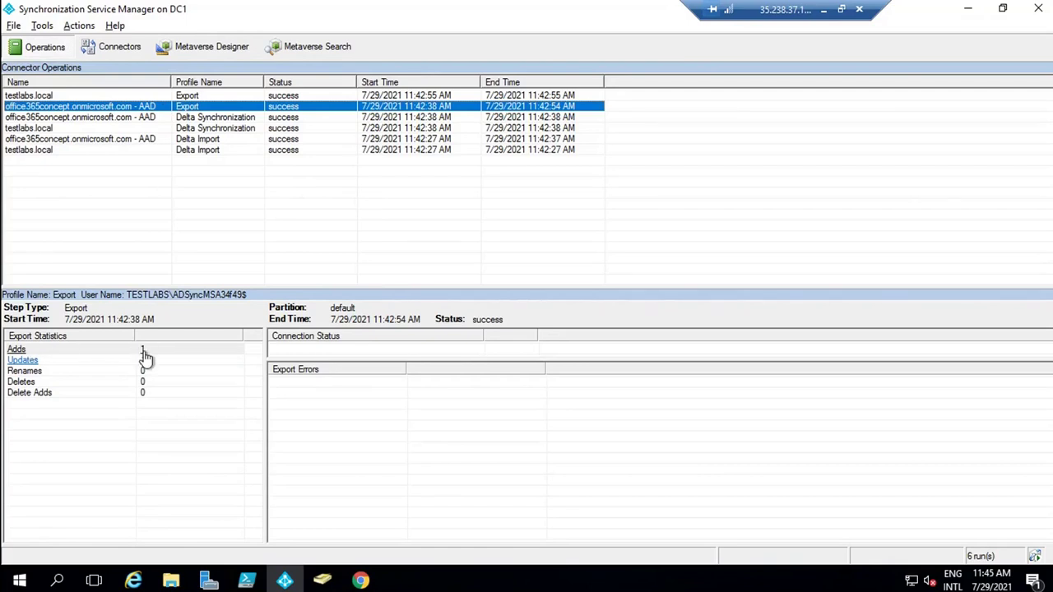
click(143, 351)
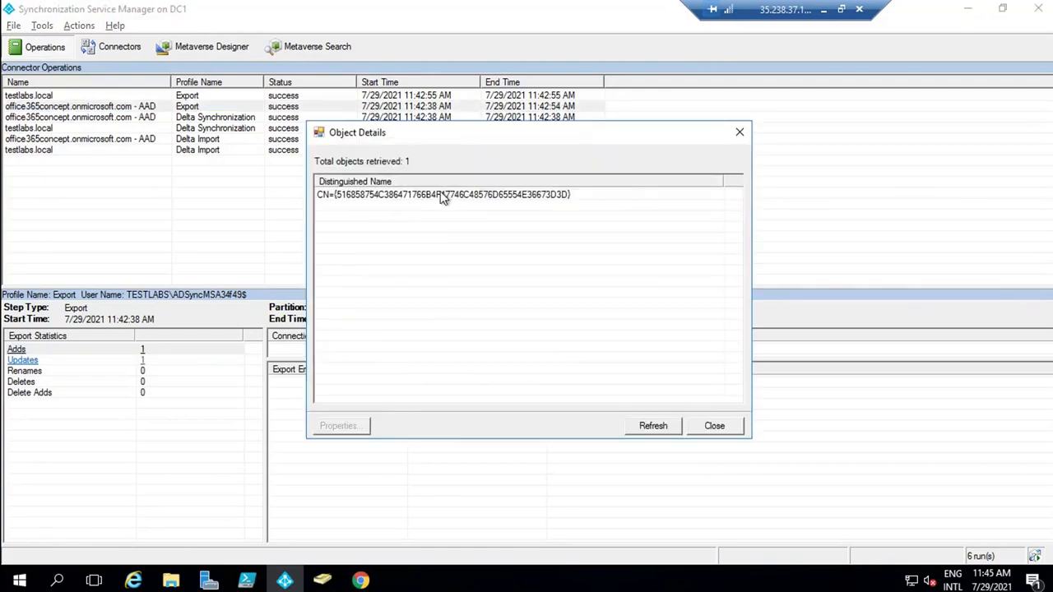
double_click(482, 194)
click(650, 245)
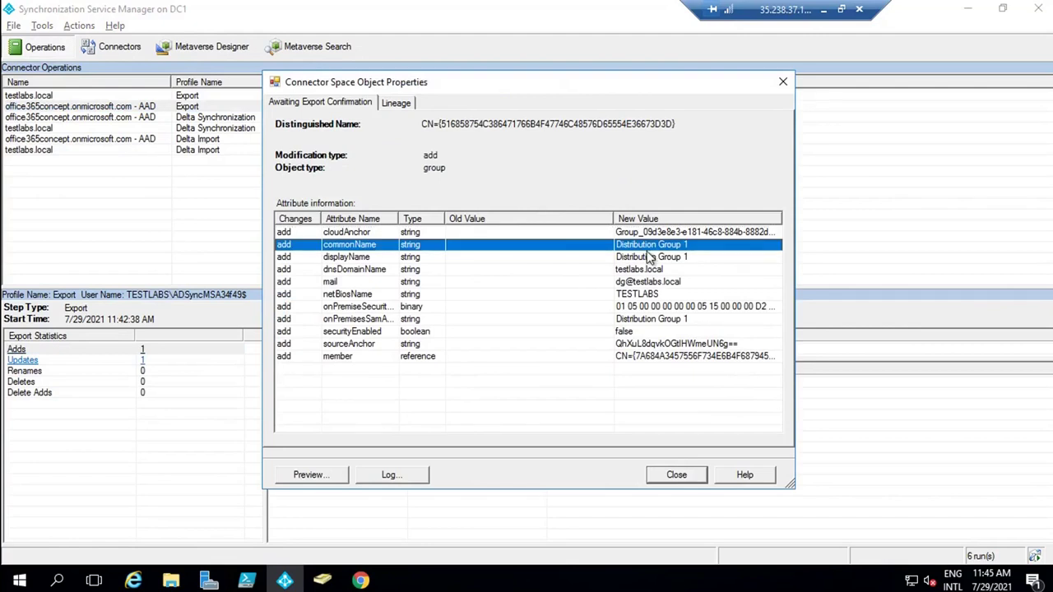
click(682, 481)
click(718, 429)
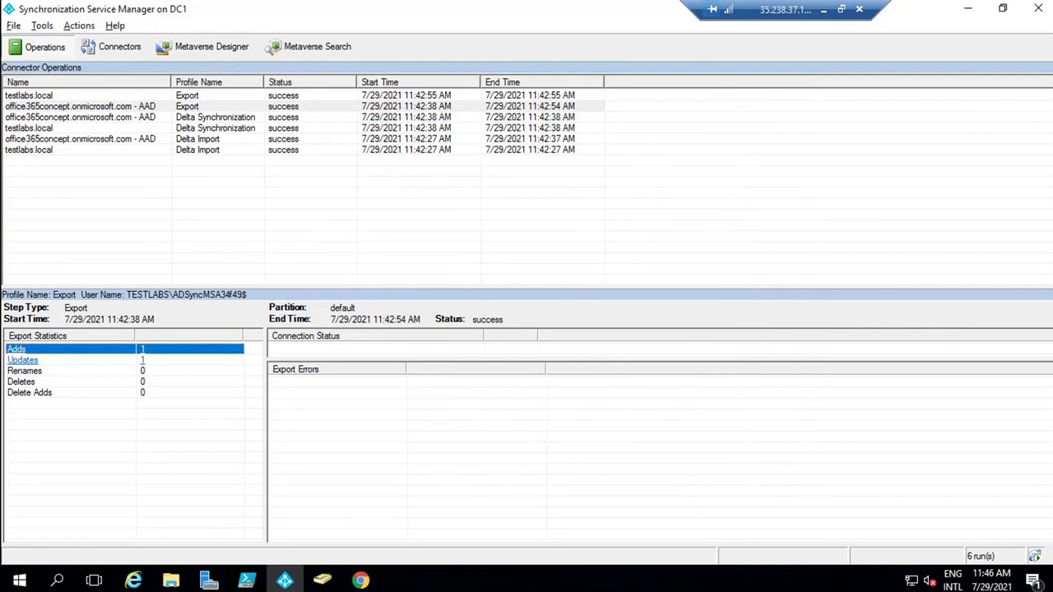
Step: Open Distribution Group 1's details from Active groups in Microsoft 365 admin center
click(361, 580)
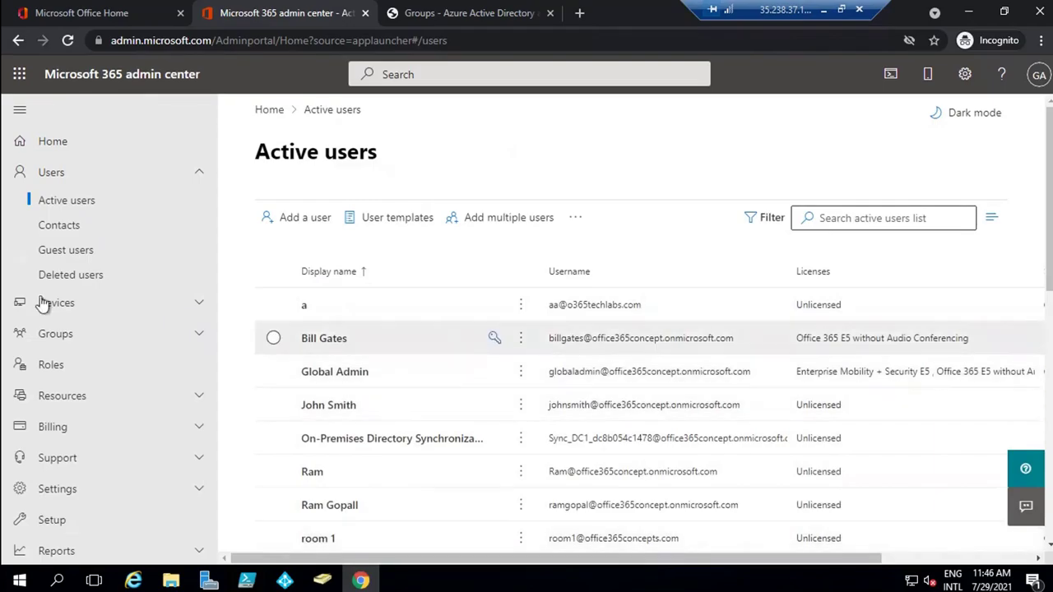
click(57, 333)
click(67, 362)
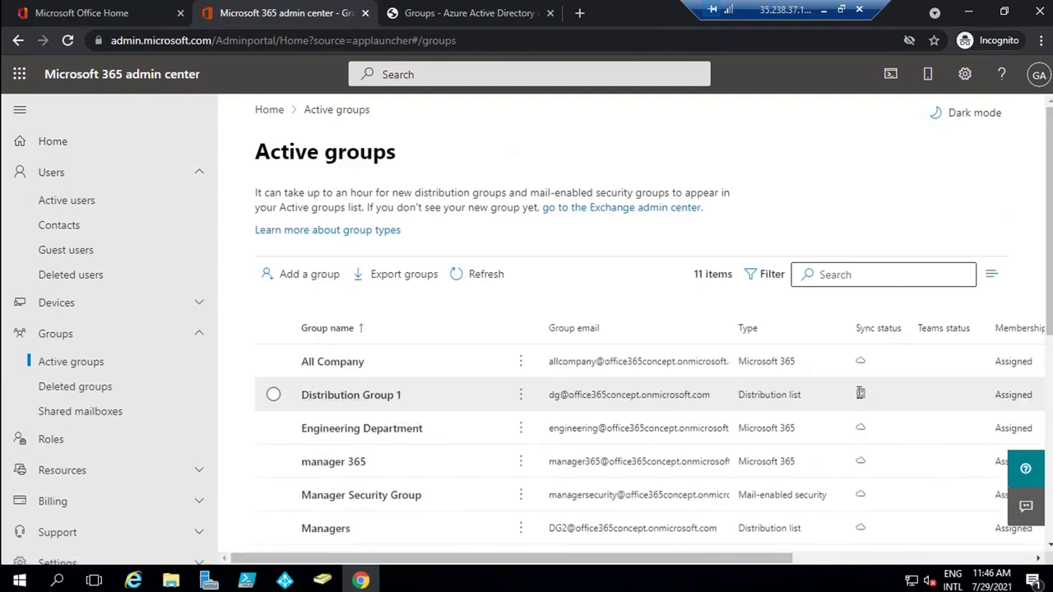
mouse_move(861, 392)
click(351, 402)
click(347, 397)
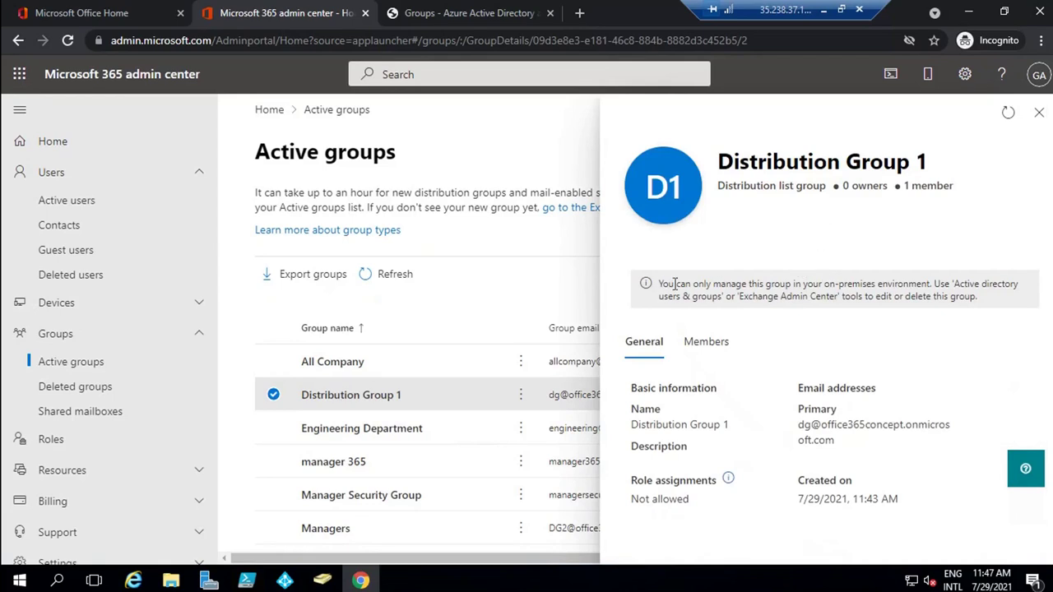
Step: Note the on-premises management notice and confirm user 2 is listed as a member
drag(659, 284, 1000, 283)
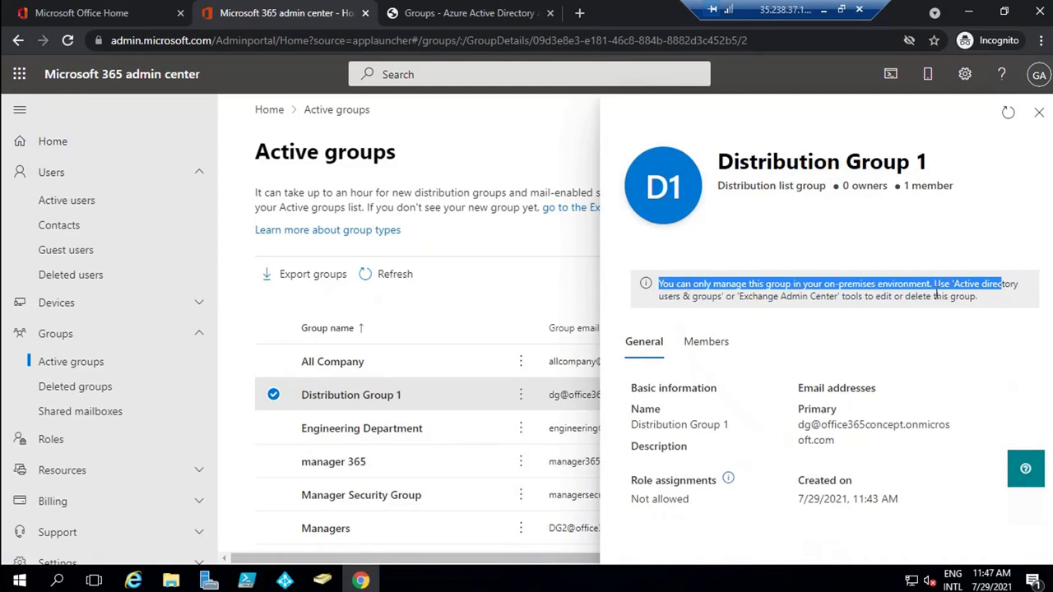
click(749, 329)
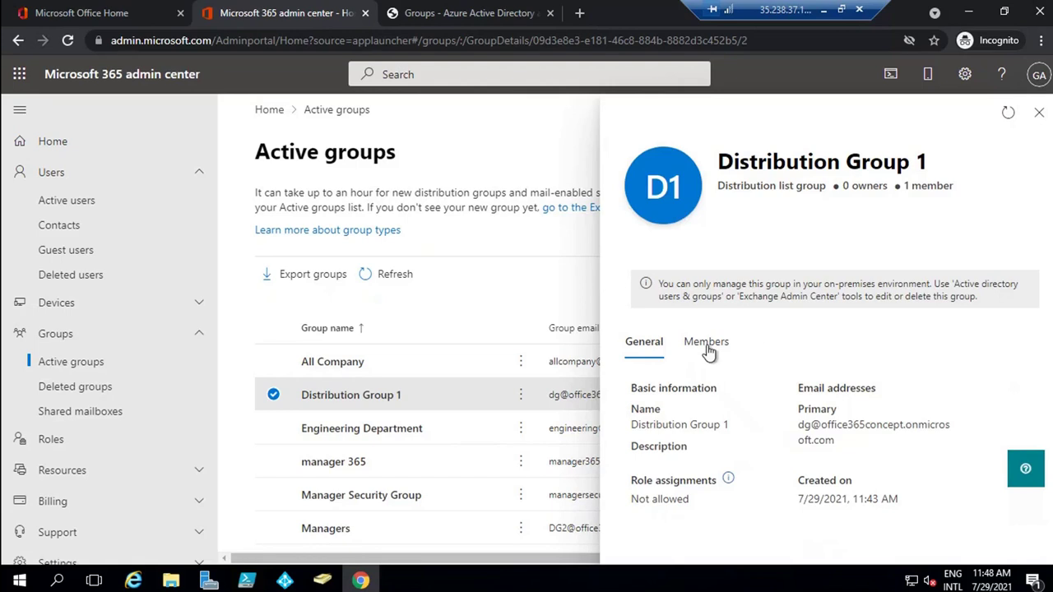
click(726, 370)
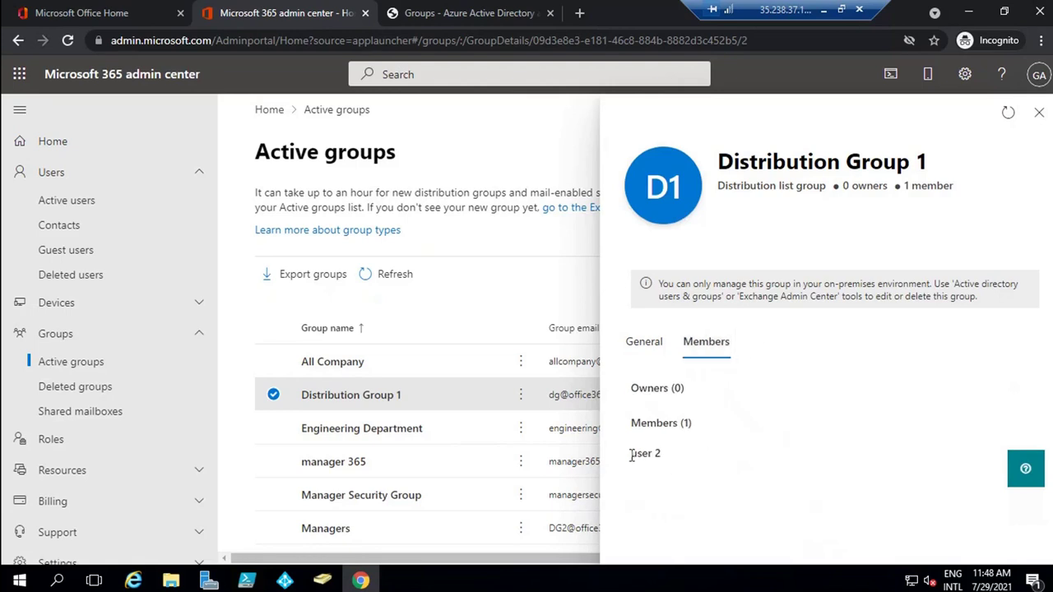
triple_click(673, 452)
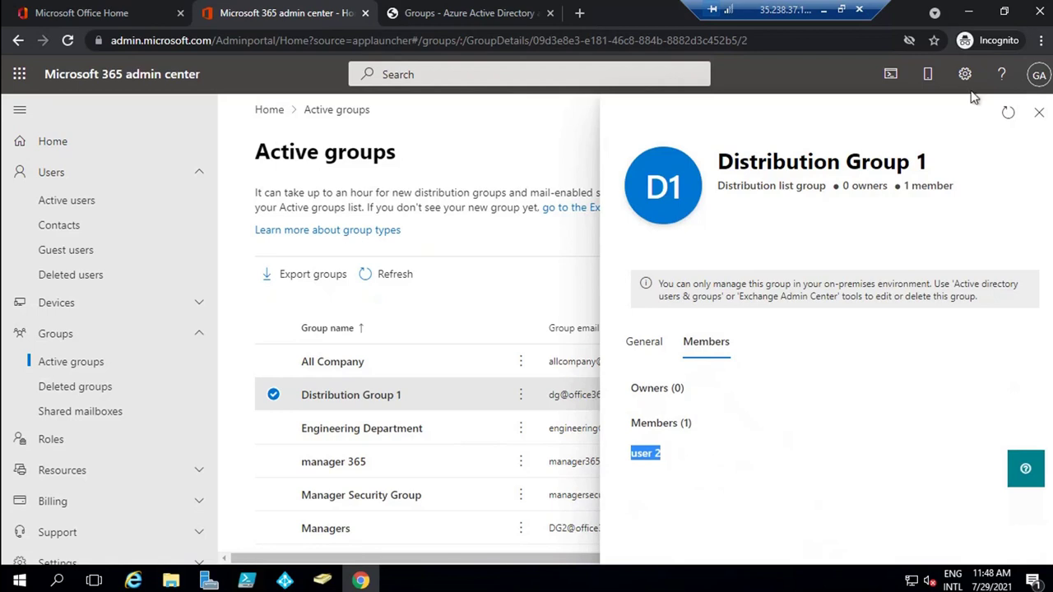
click(354, 580)
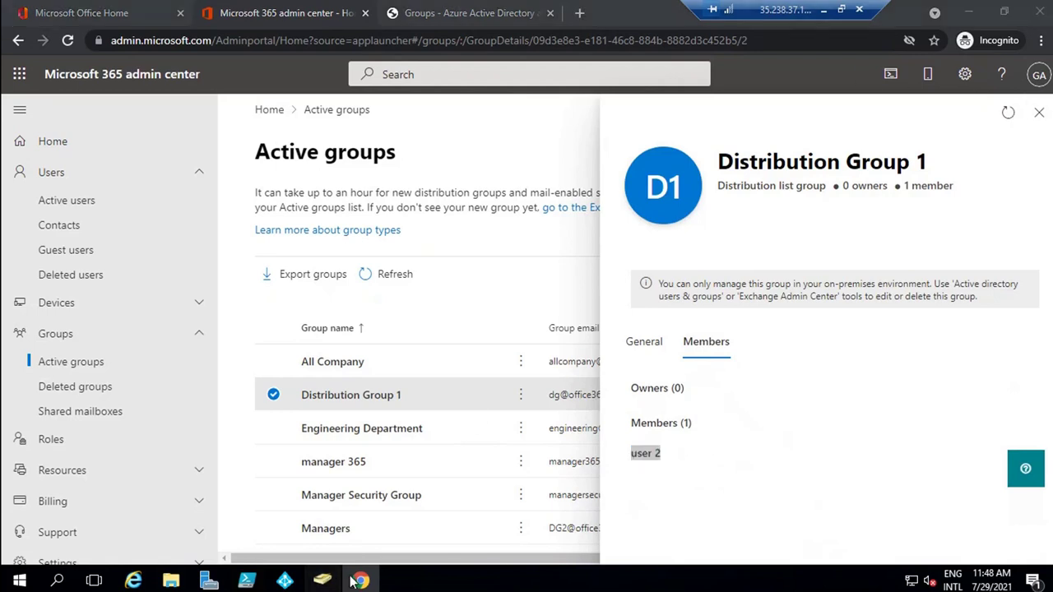